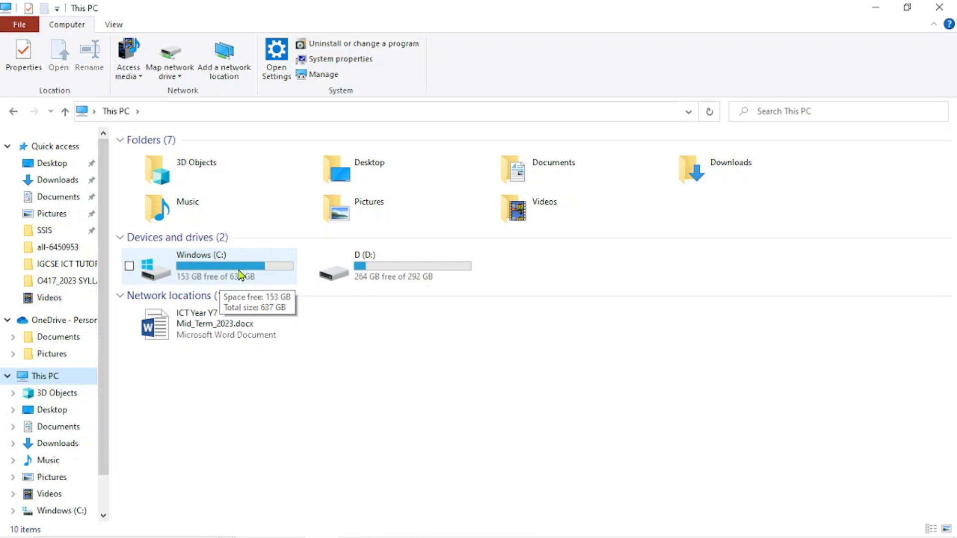
- Open the D: drive from This PC
double_click(402, 280)
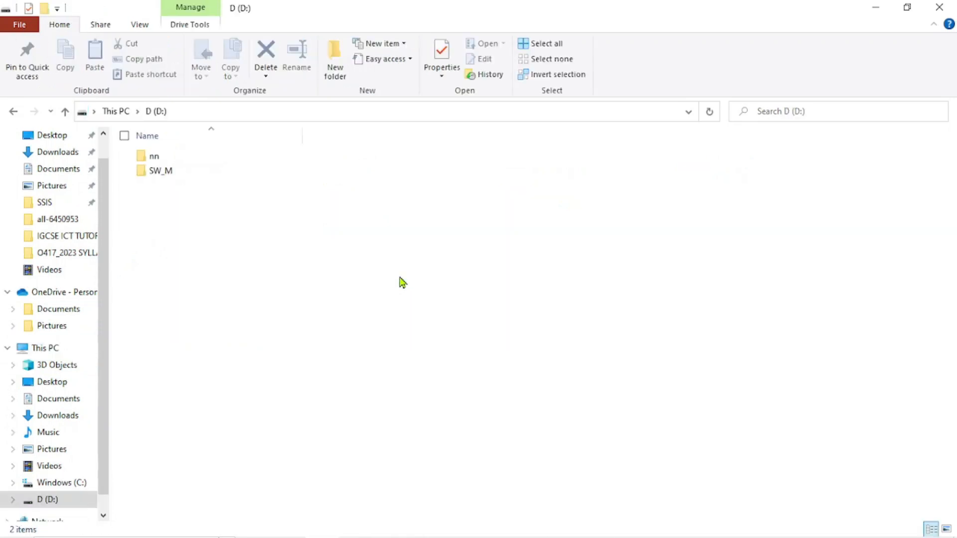
left_click(66, 112)
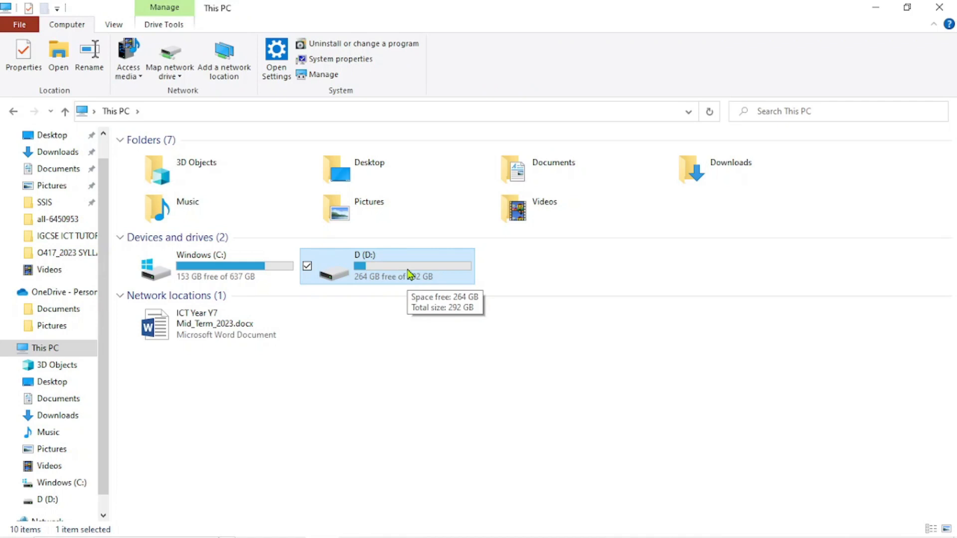
double_click(409, 274)
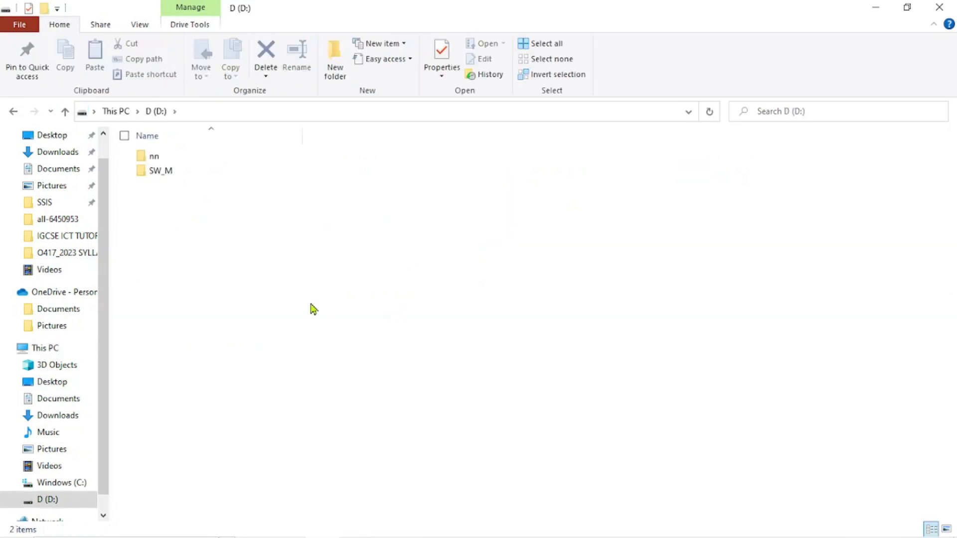
left_click(65, 111)
double_click(418, 270)
left_click(65, 111)
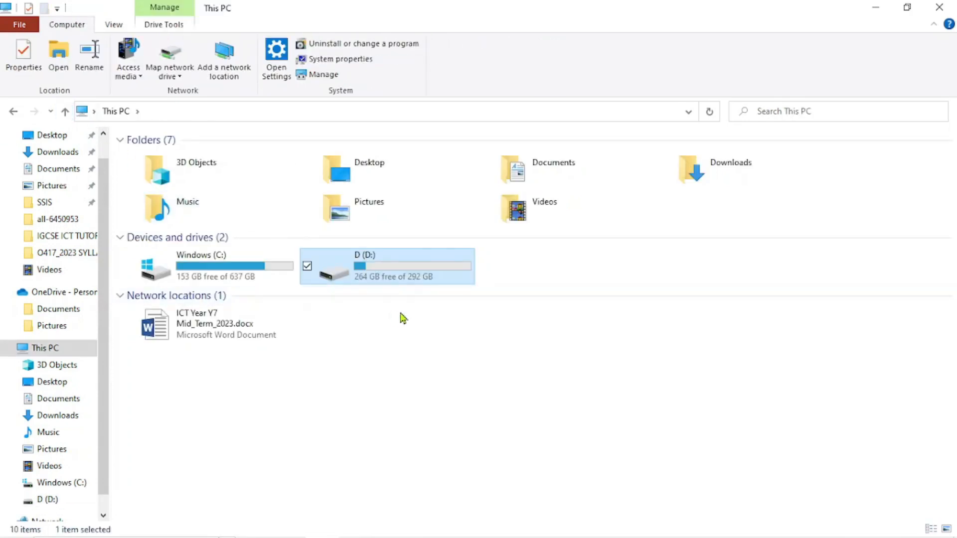
double_click(401, 275)
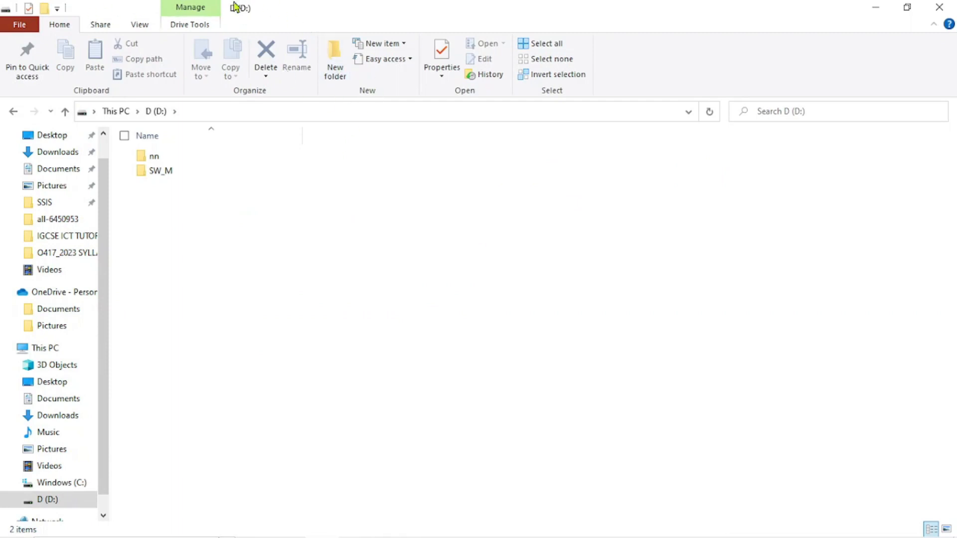
- Create two new folders in the D: drive, keeping their default names
left_click(342, 70)
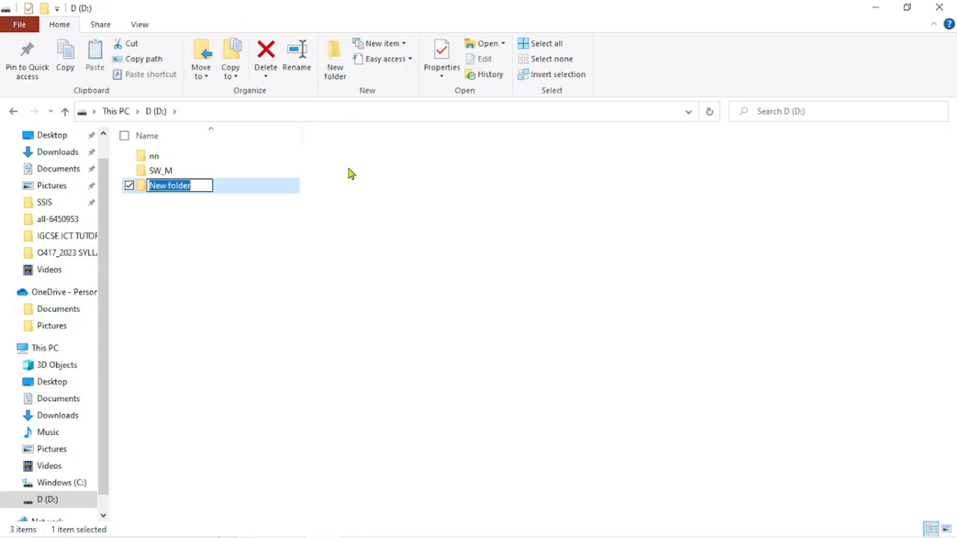
left_click(308, 264)
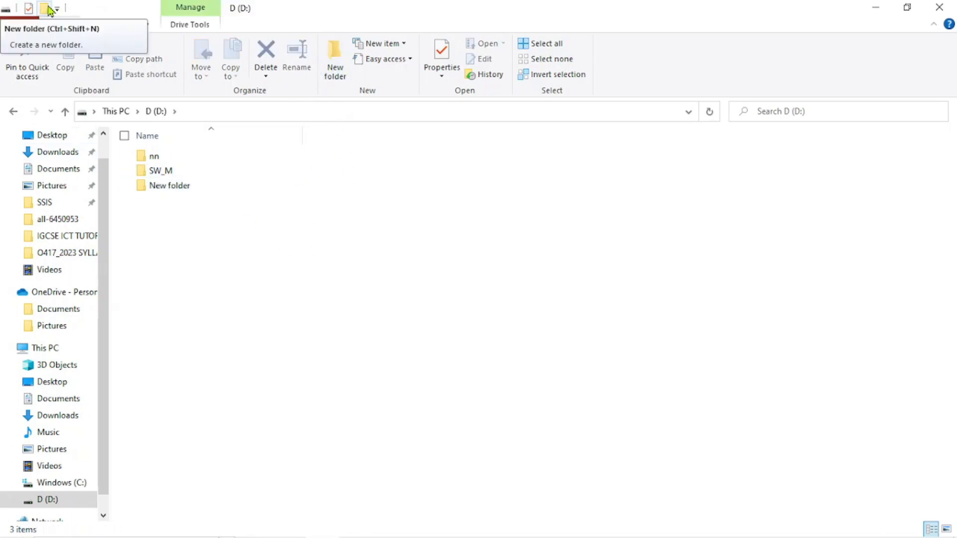
left_click(48, 9)
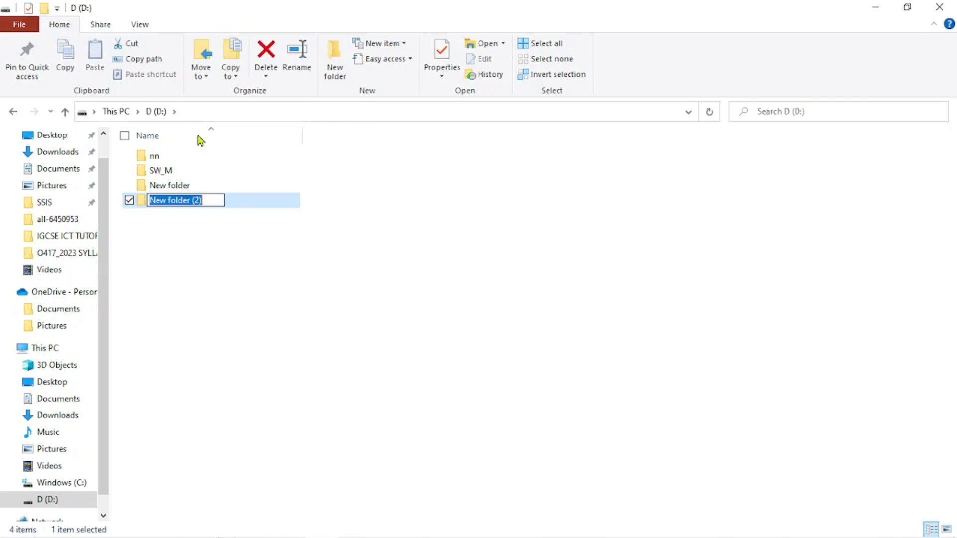
key("Return")
left_click(218, 221)
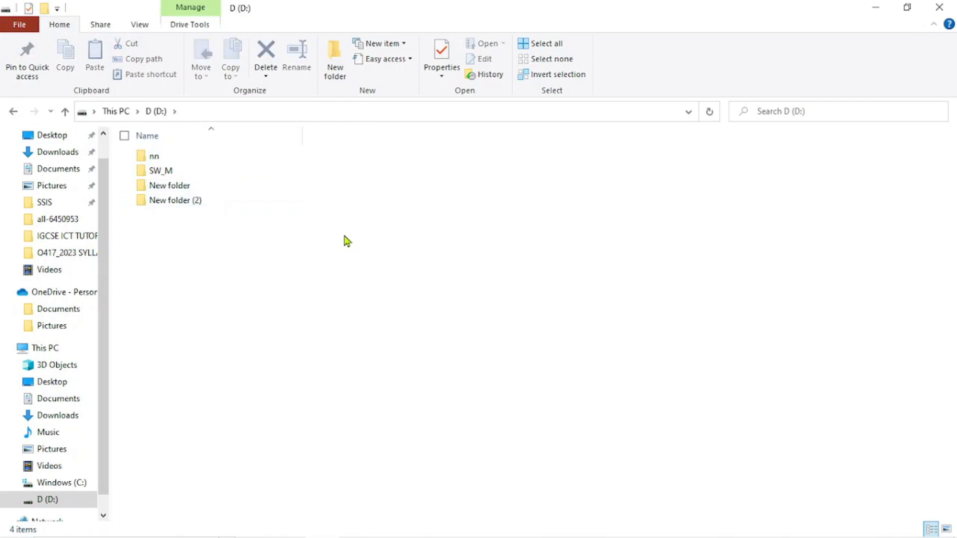
- Add a third new folder to the D: drive, keeping its default name
left_click_drag(344, 234, 368, 247)
right_click(367, 247)
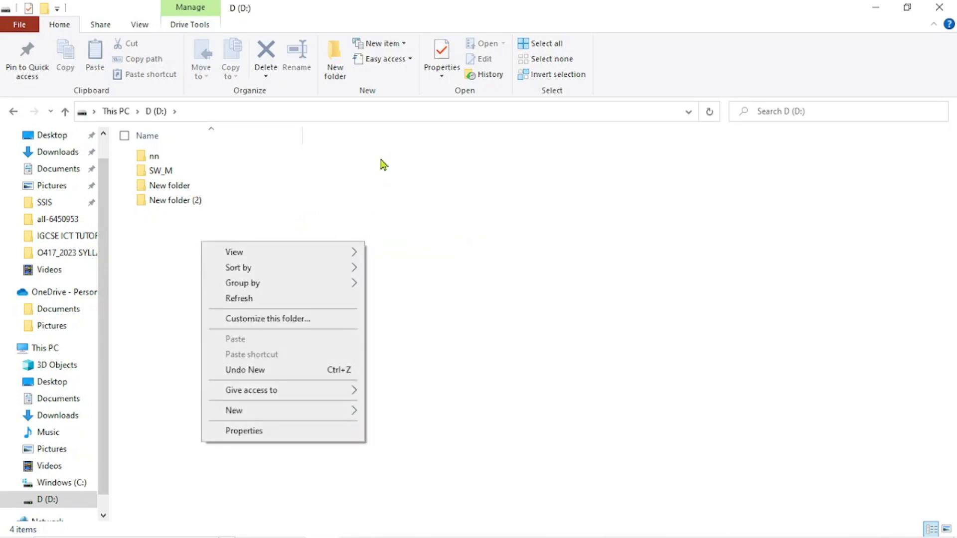
left_click(343, 176)
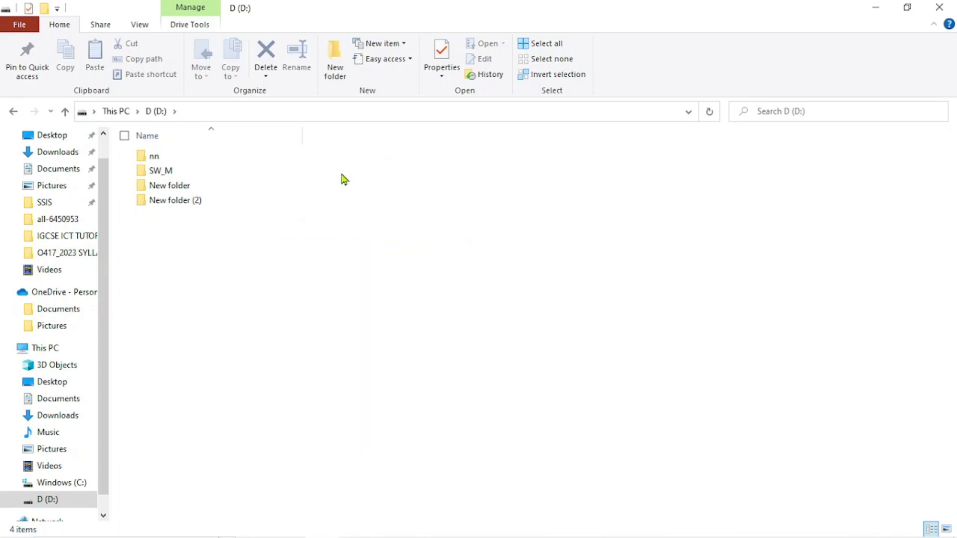
right_click(317, 247)
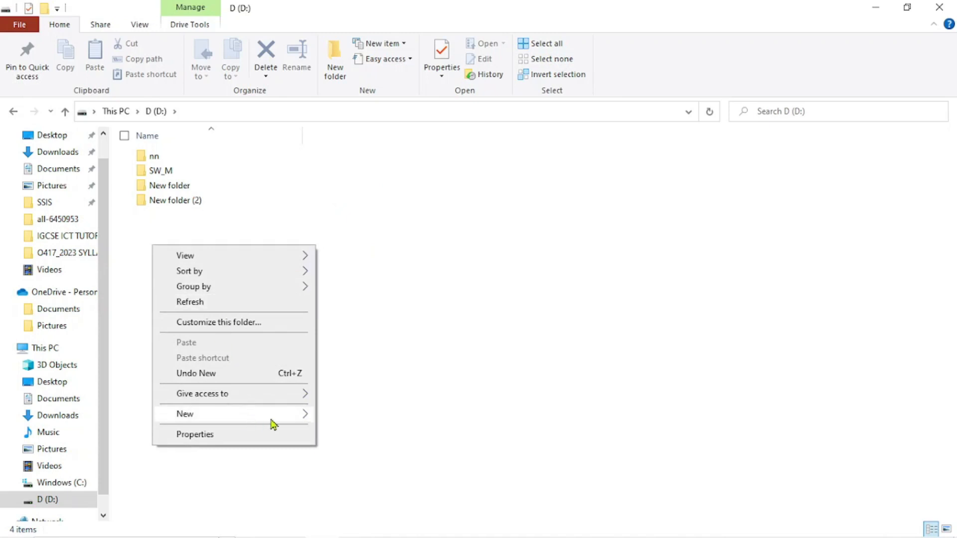
mouse_move(274, 421)
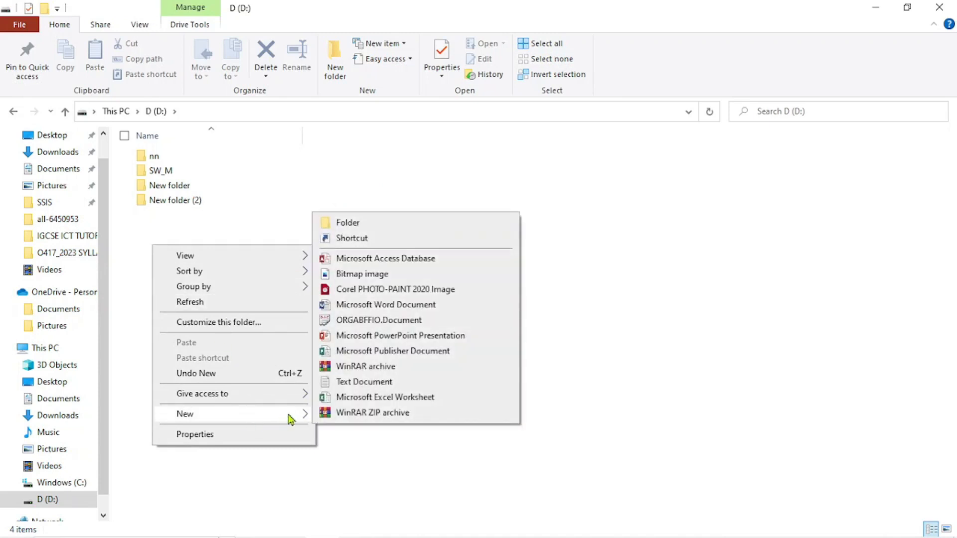
left_click(366, 224)
left_click(255, 233)
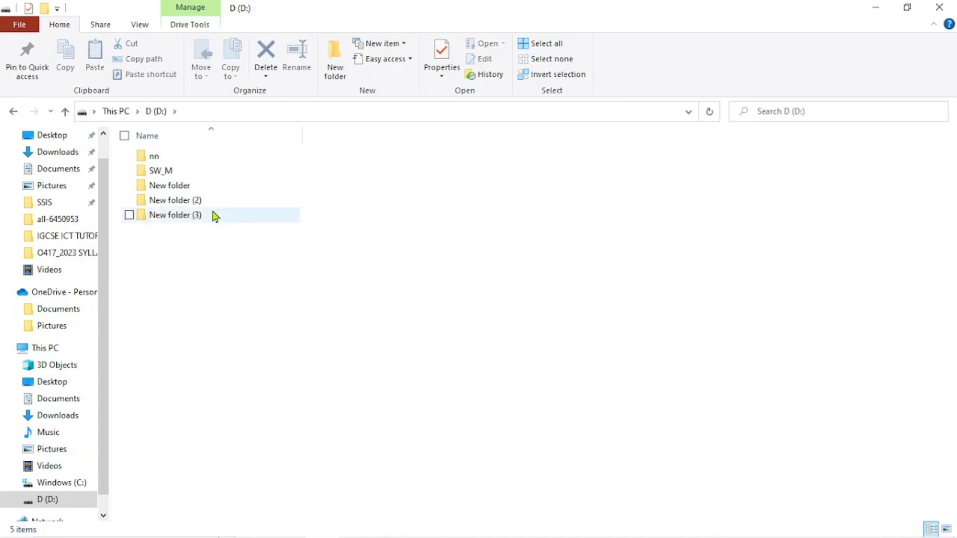
- Delete New folder, New folder (2) and New folder (3) from the D: drive
left_click(191, 188)
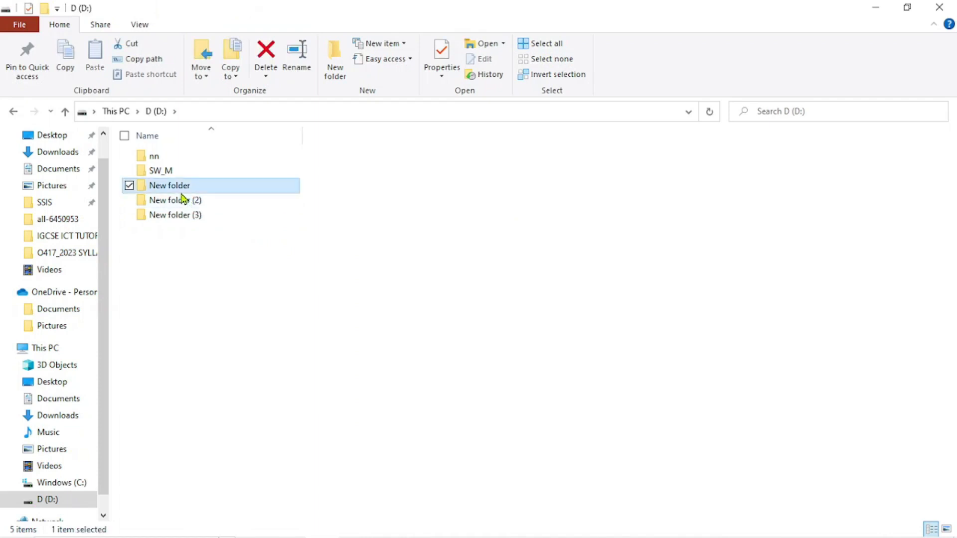
left_click(189, 220, "shift")
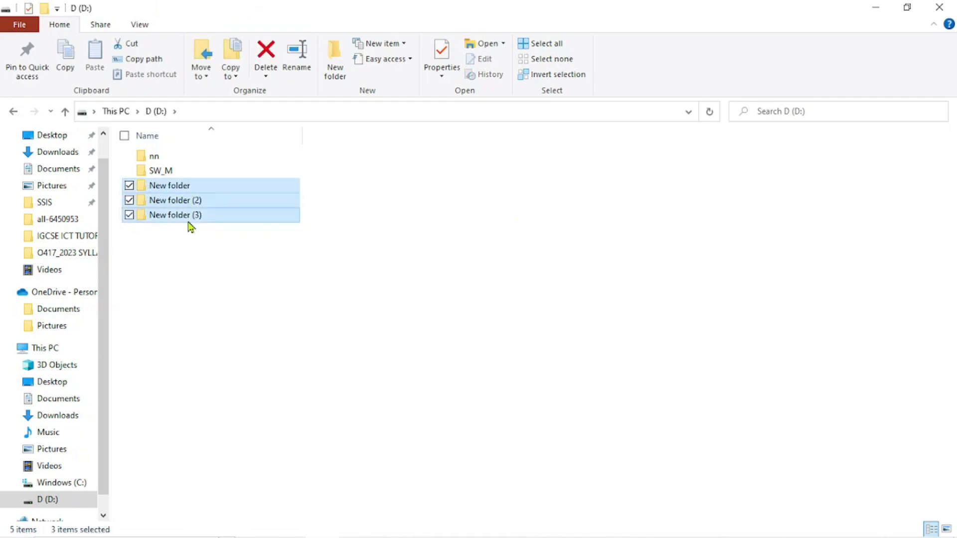
key("Delete")
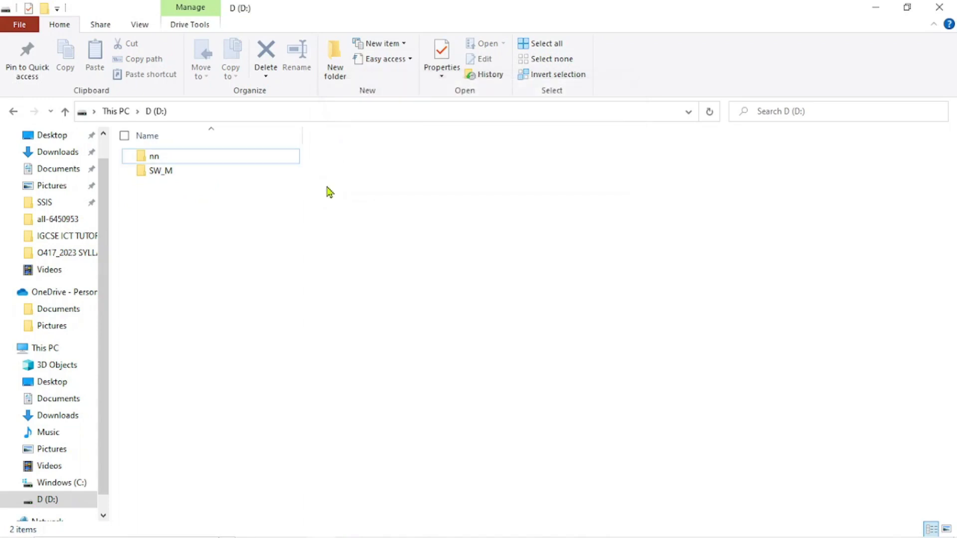
- Create a new folder named File Management in the D: drive
left_click(339, 71)
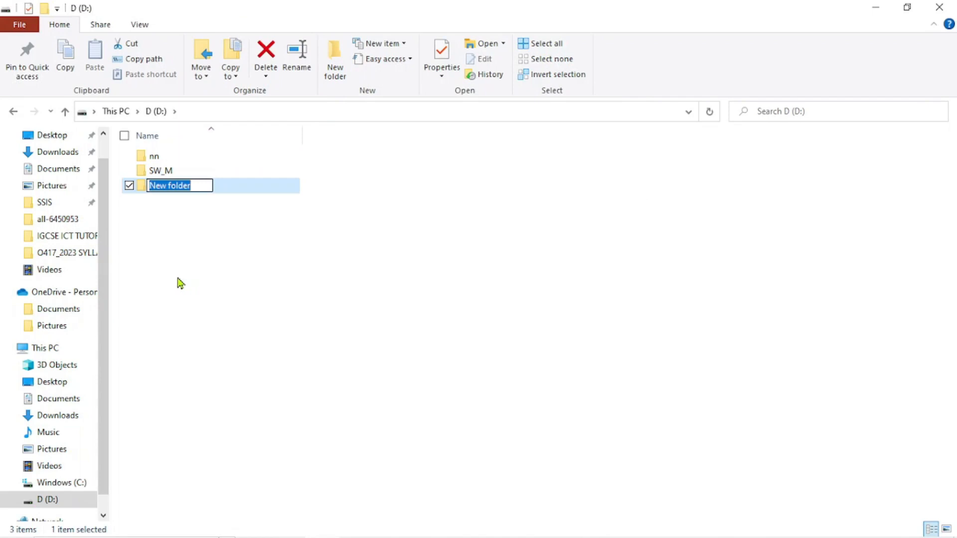
type("File")
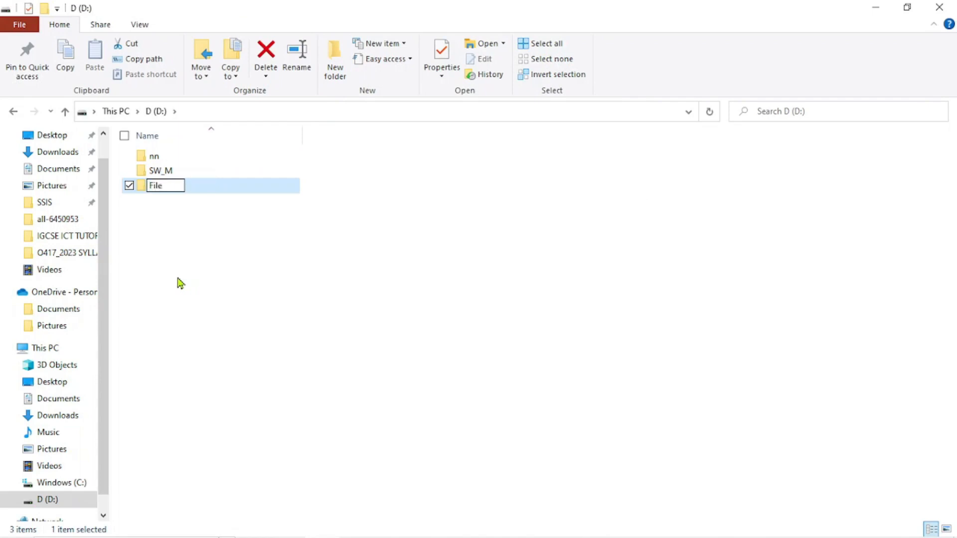
type(" Management")
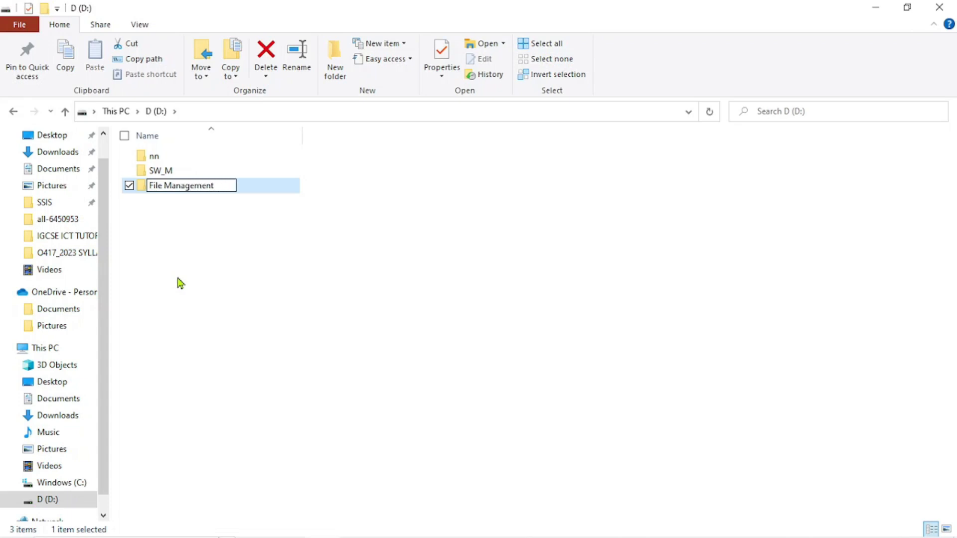
left_click(189, 274)
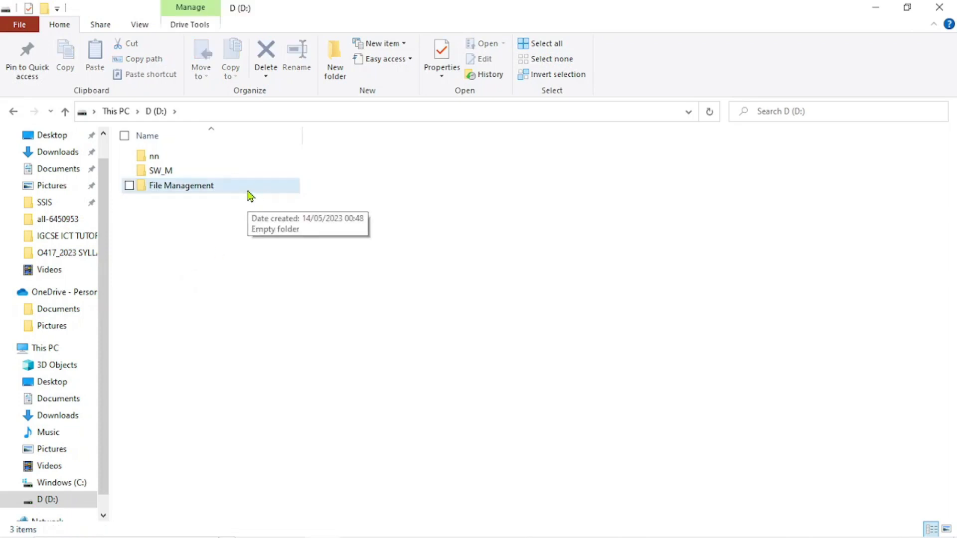
- Open the File Management folder on the D: drive
double_click(249, 193)
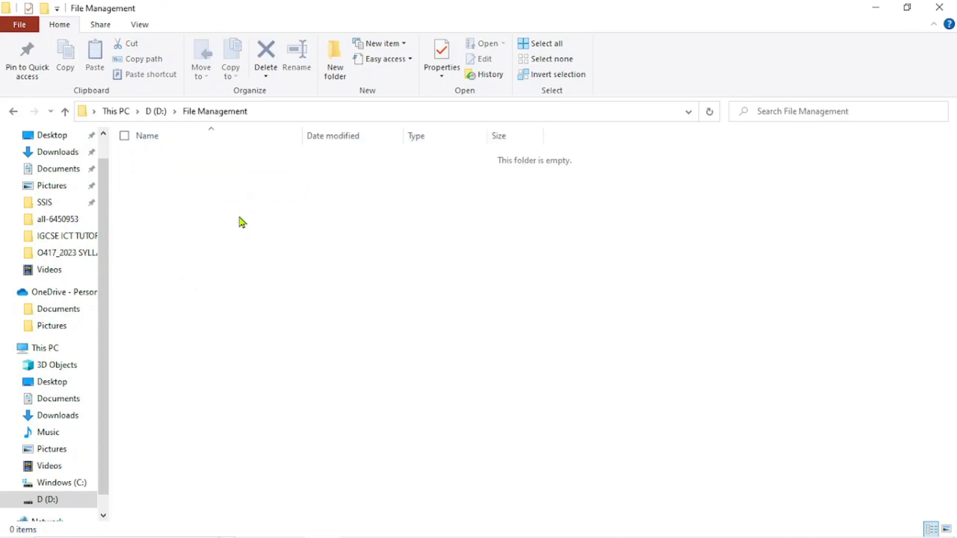
left_click(64, 112)
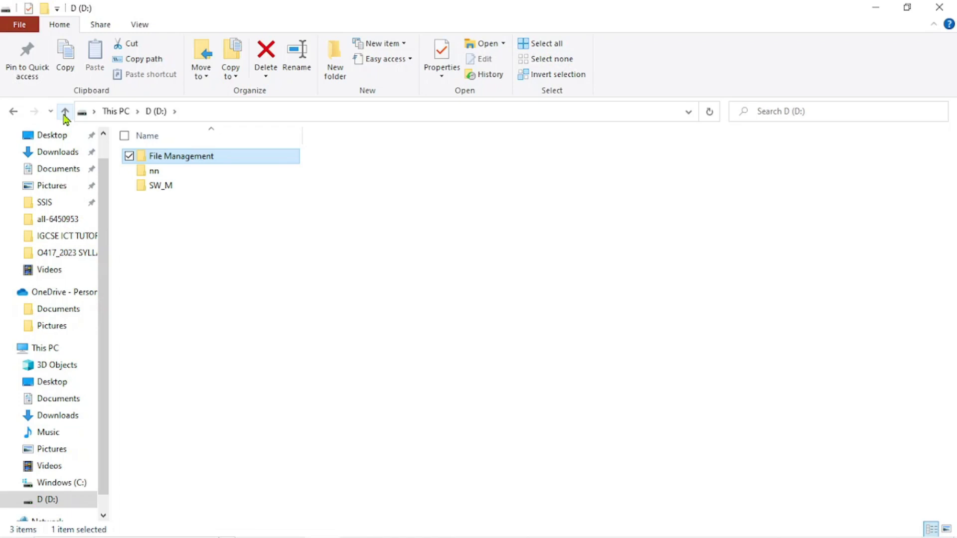
double_click(229, 161)
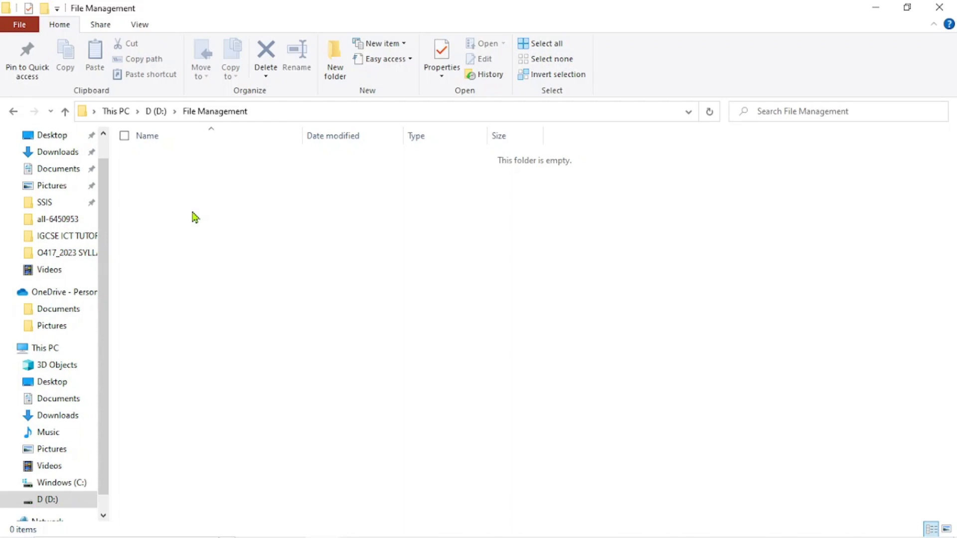
- Create a subfolder named Lesson_1 inside the File Management folder
right_click(194, 216)
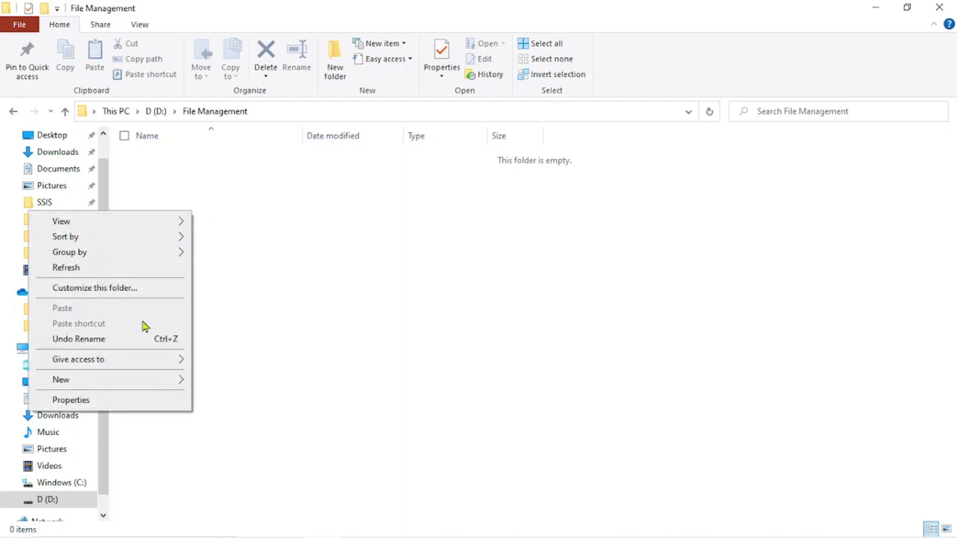
left_click(342, 70)
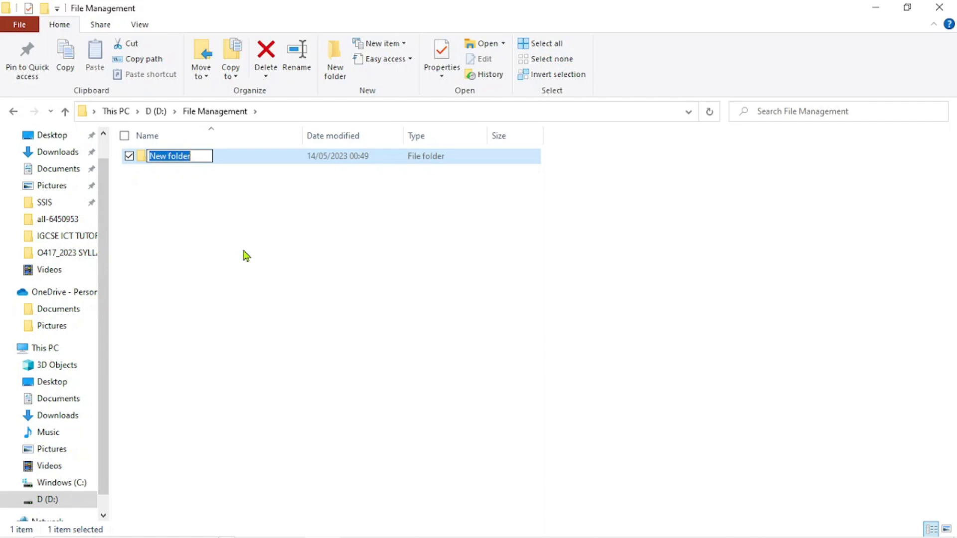
type("Lesson")
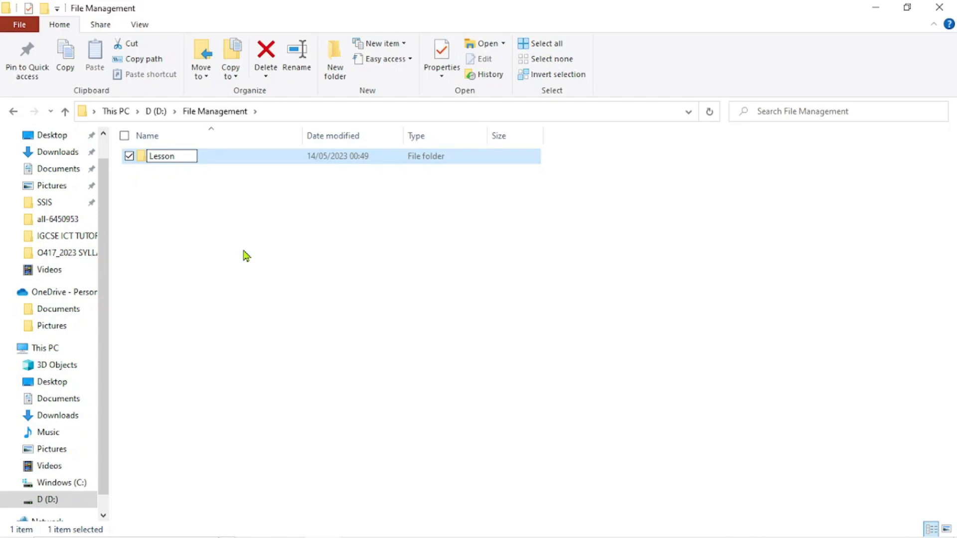
type("_1")
key("Return")
- Create a second subfolder named Lesson_2 inside the File Management folder
left_click(335, 62)
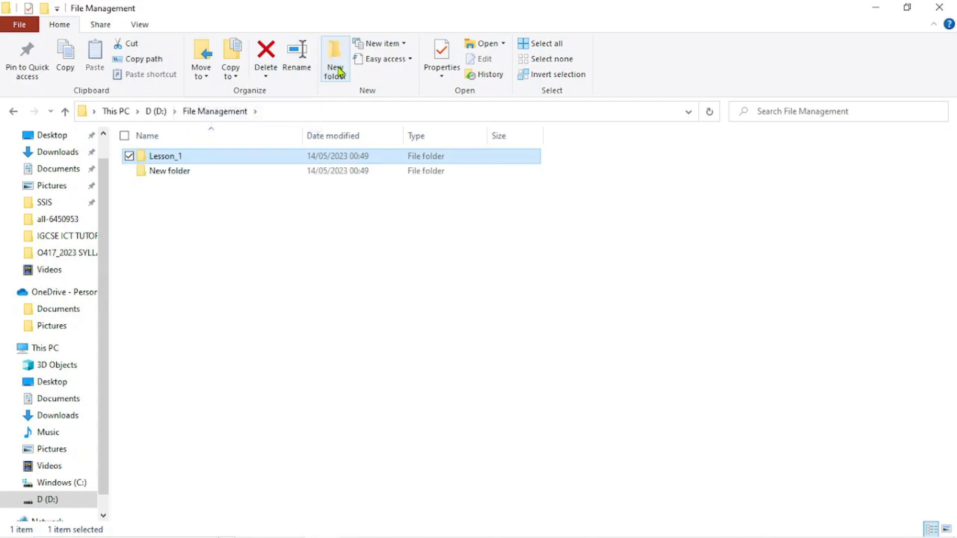
type("Les")
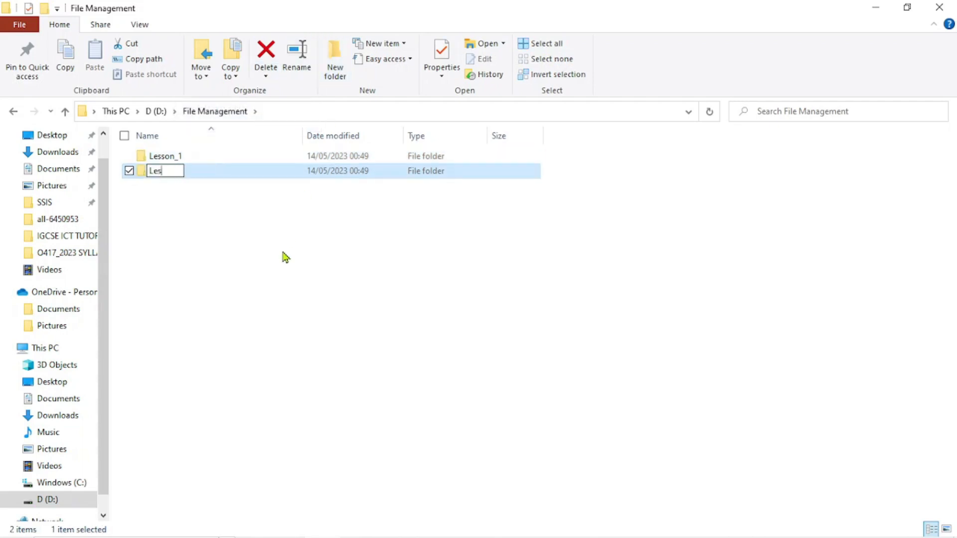
type("son_2")
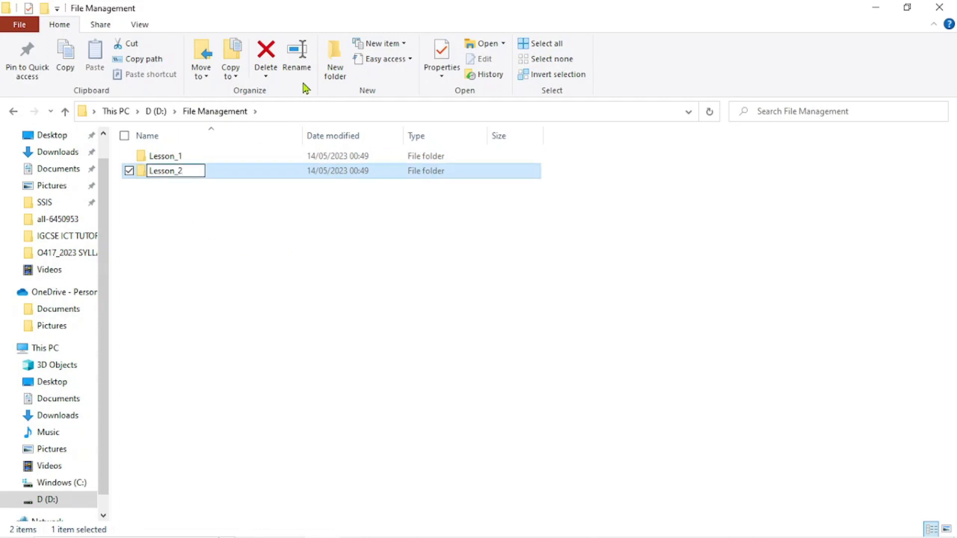
- Create a third subfolder named Lesson_3 inside the File Management folder
left_click(335, 60)
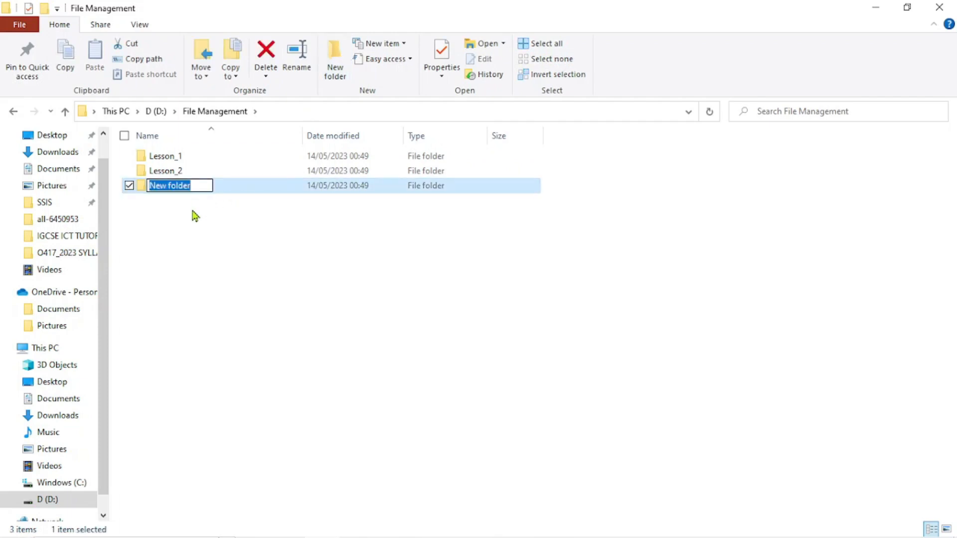
type("Lesson")
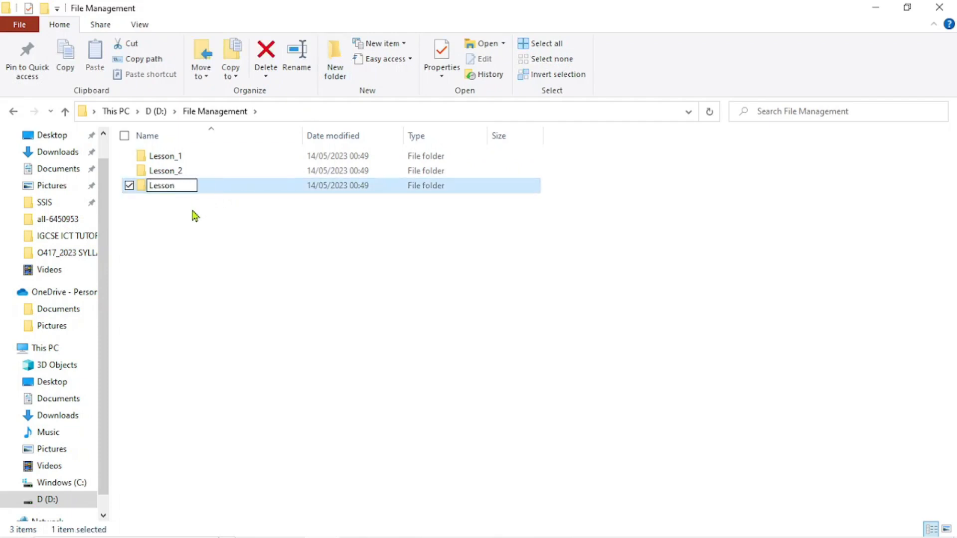
type("_3")
left_click(249, 274)
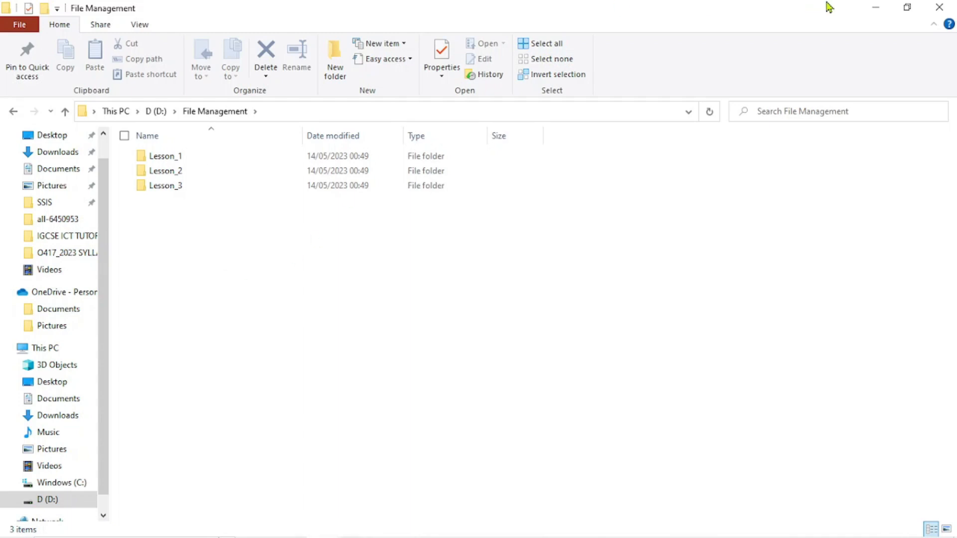
- Switch to the presentation slide, return to File Explorer and open the Lesson_1 folder inside File Management
left_click(880, 11)
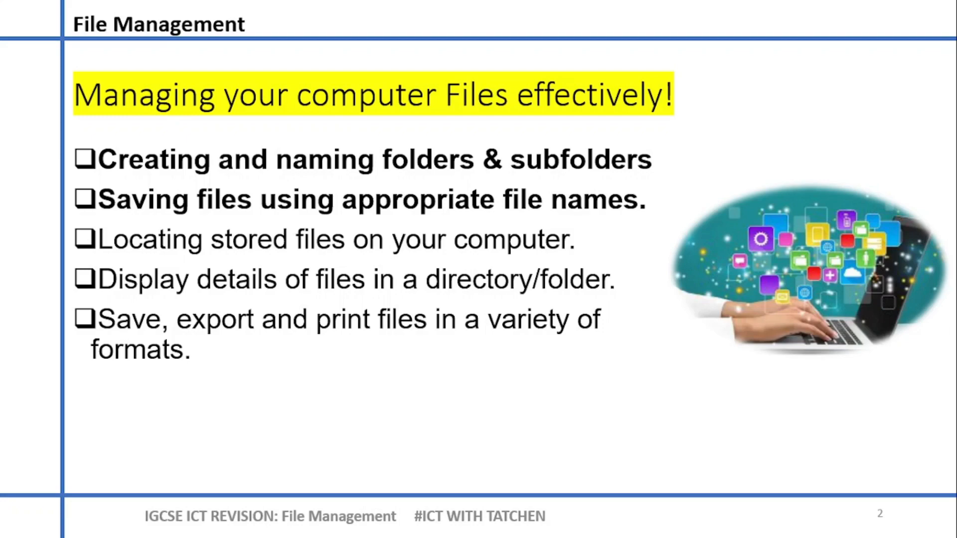
key("super")
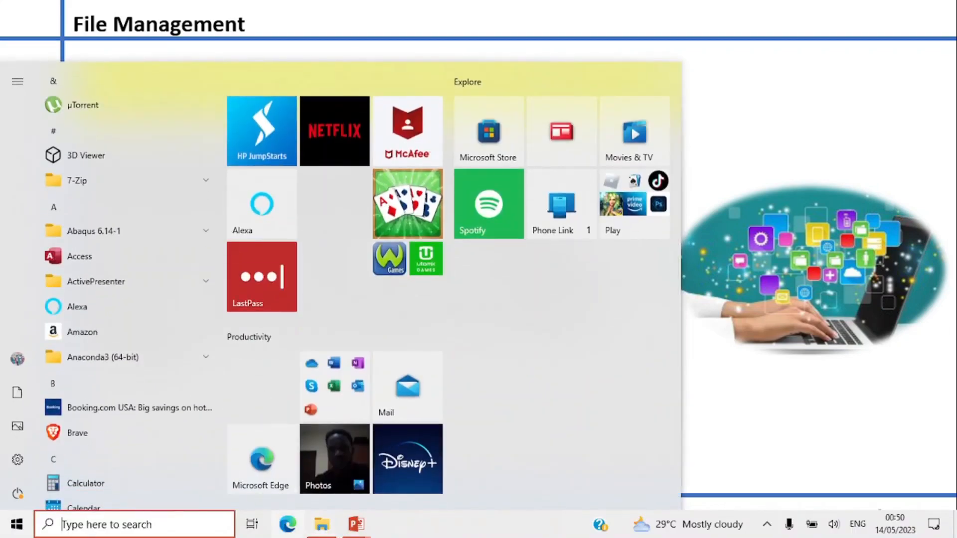
left_click(322, 526)
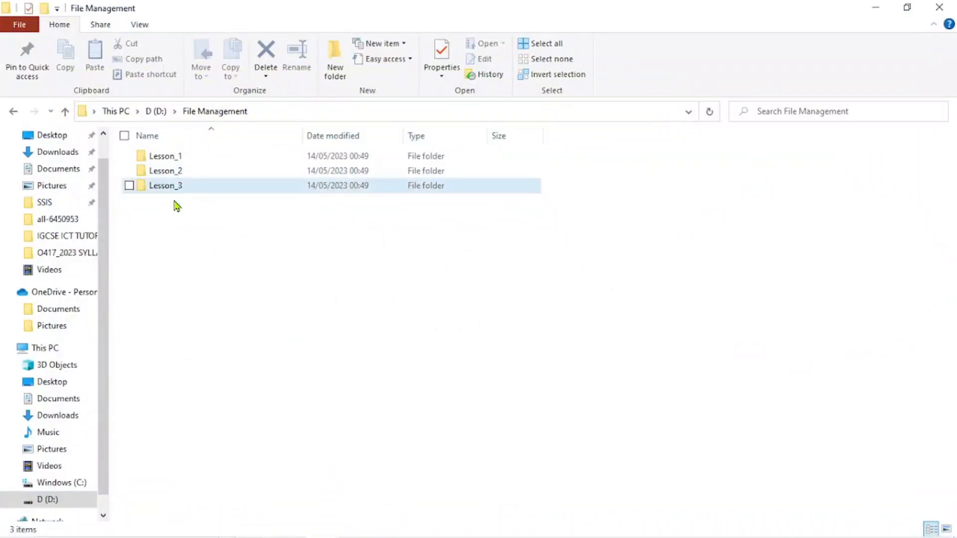
double_click(172, 160)
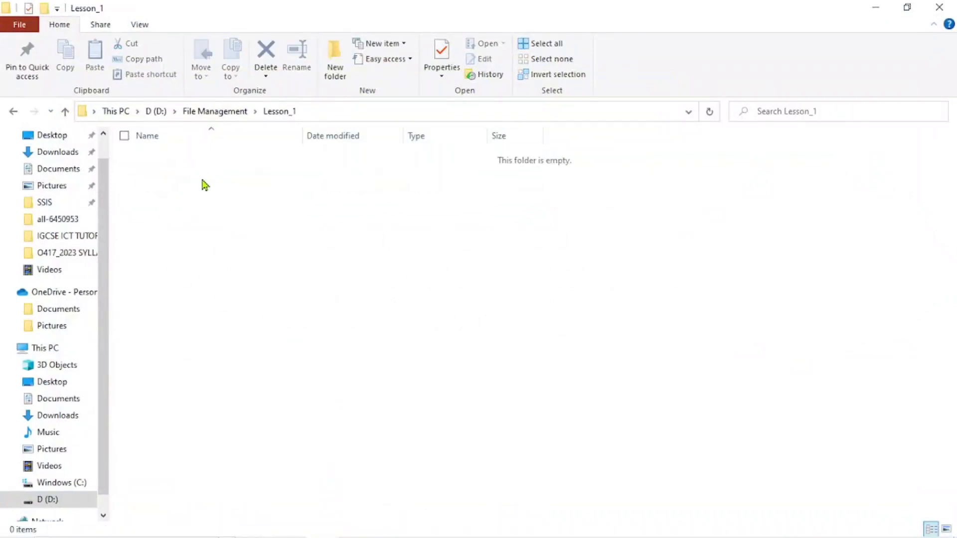
- Create a new Microsoft Word document inside the Lesson_1 folder
left_click_drag(202, 180, 224, 194)
right_click(226, 195)
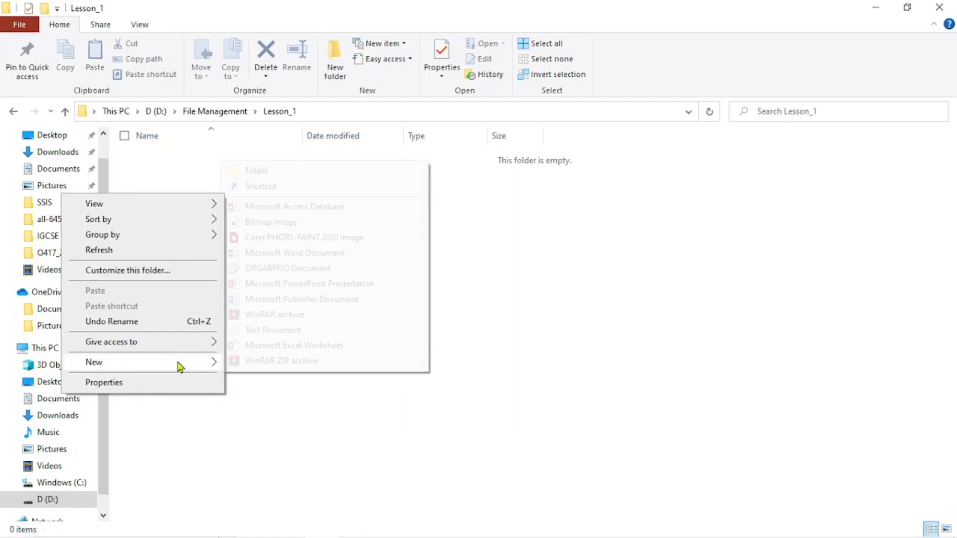
left_click(187, 171)
right_click(188, 171)
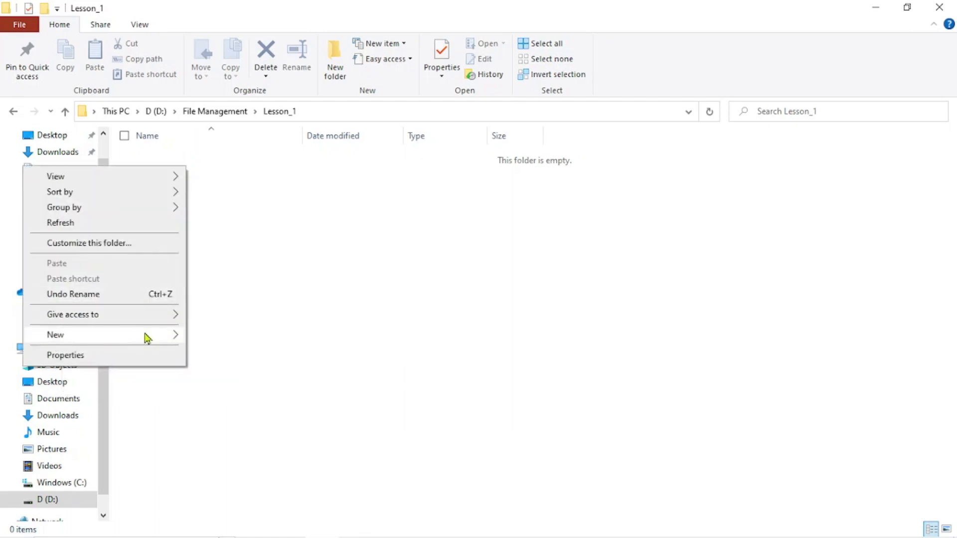
mouse_move(152, 338)
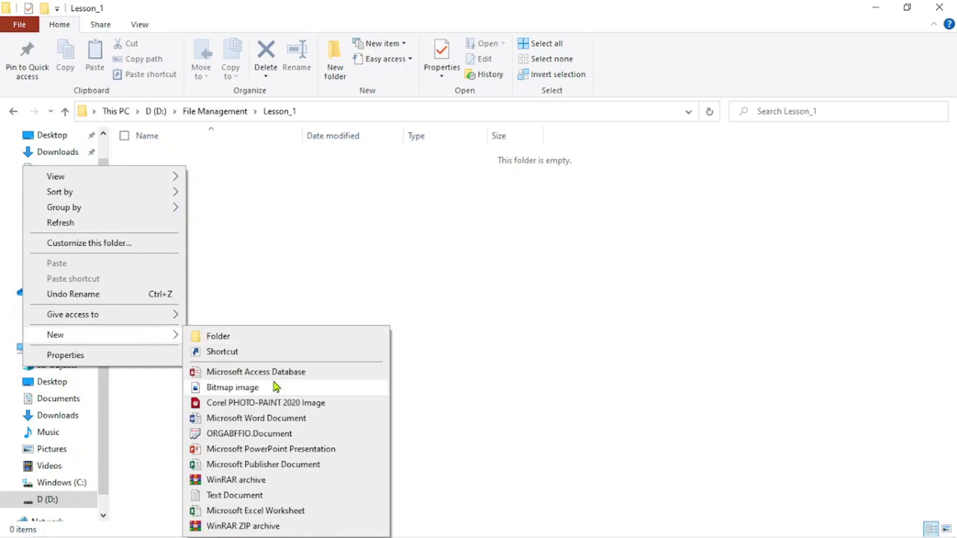
left_click(263, 424)
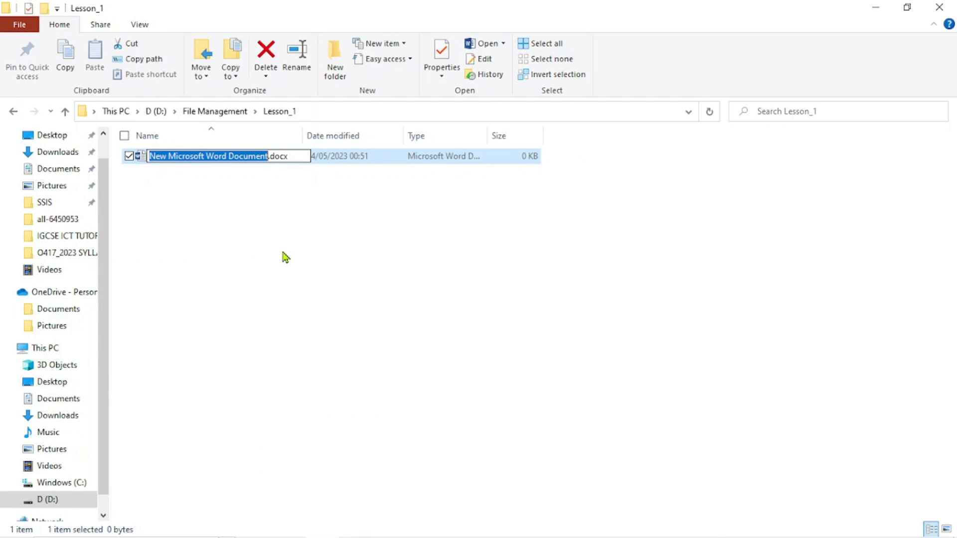
- Name the new Word document File_management_lesson_101.docx, using underscores instead of spaces
type("Fi")
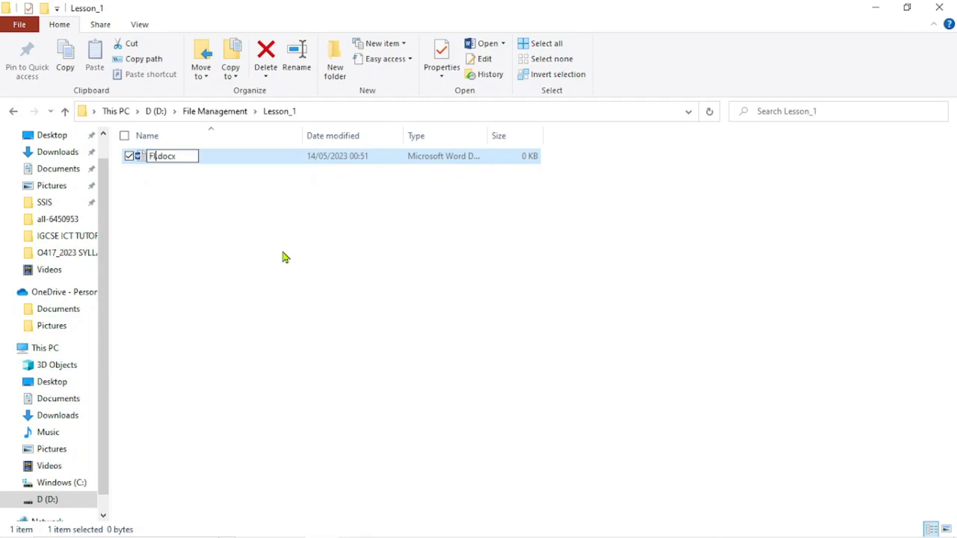
key("BackSpace")
key("BackSpace")
type("File mana")
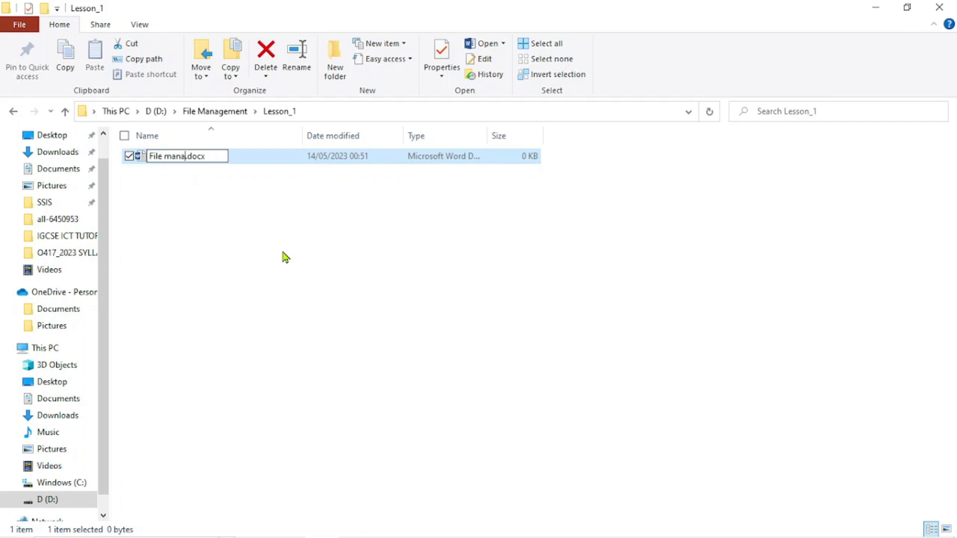
type("gement")
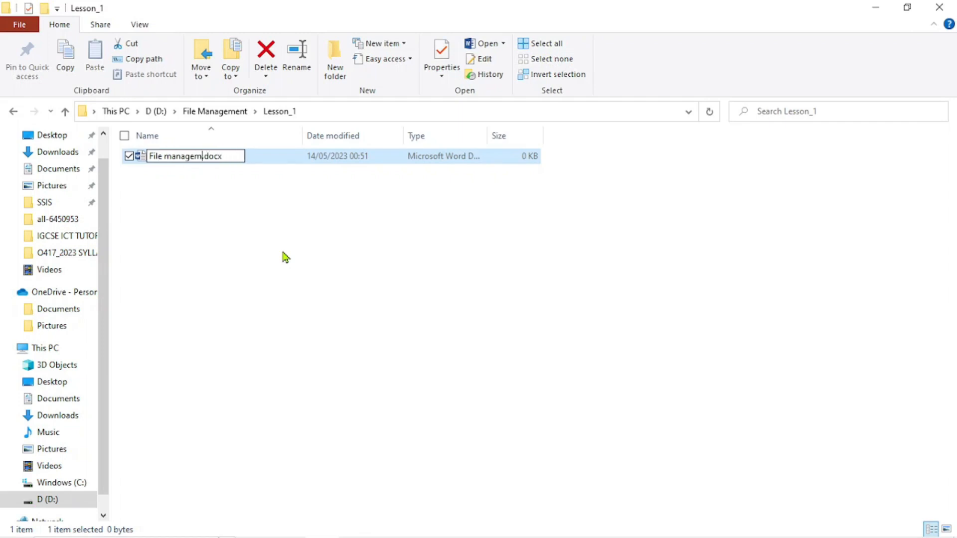
type("_lesson")
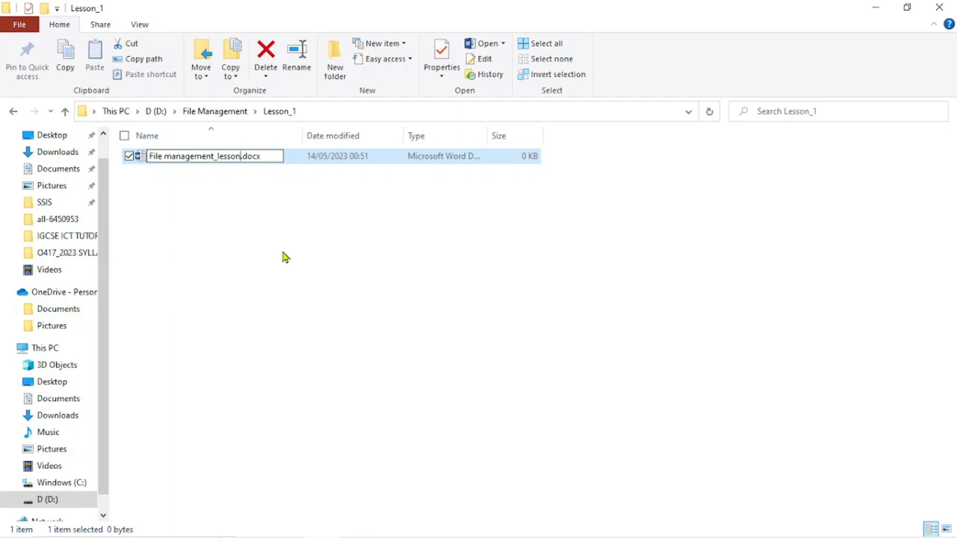
type("_101")
left_click(166, 156)
key("BackSpace")
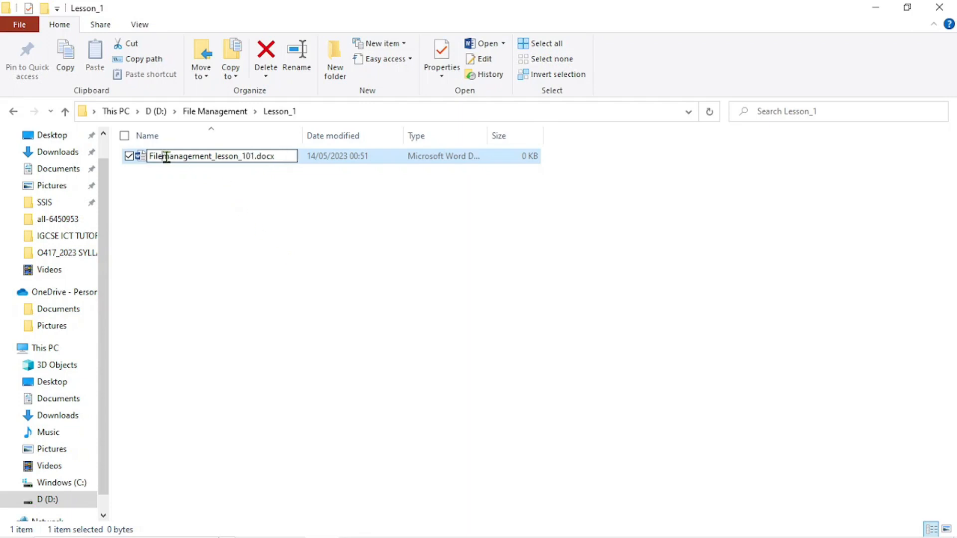
type("_m")
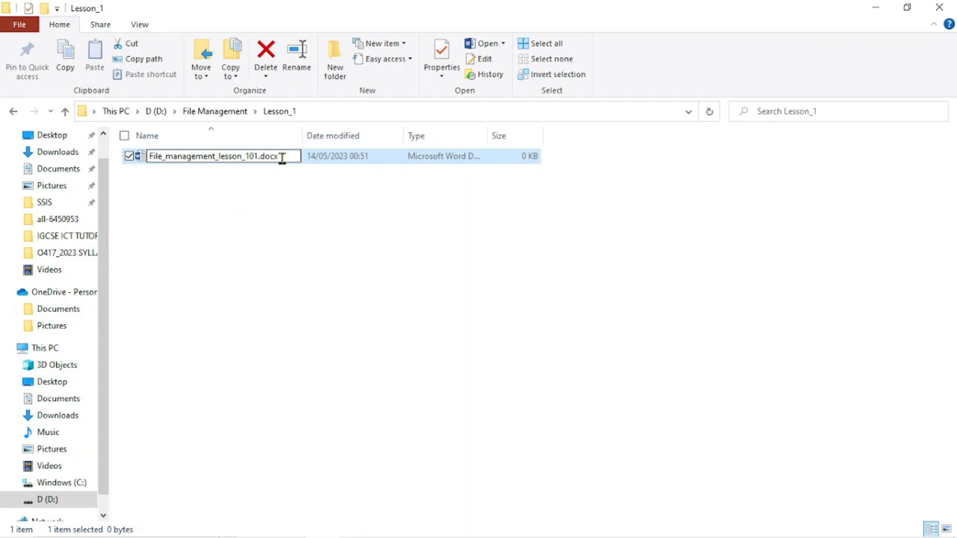
key("Return")
left_click(282, 199)
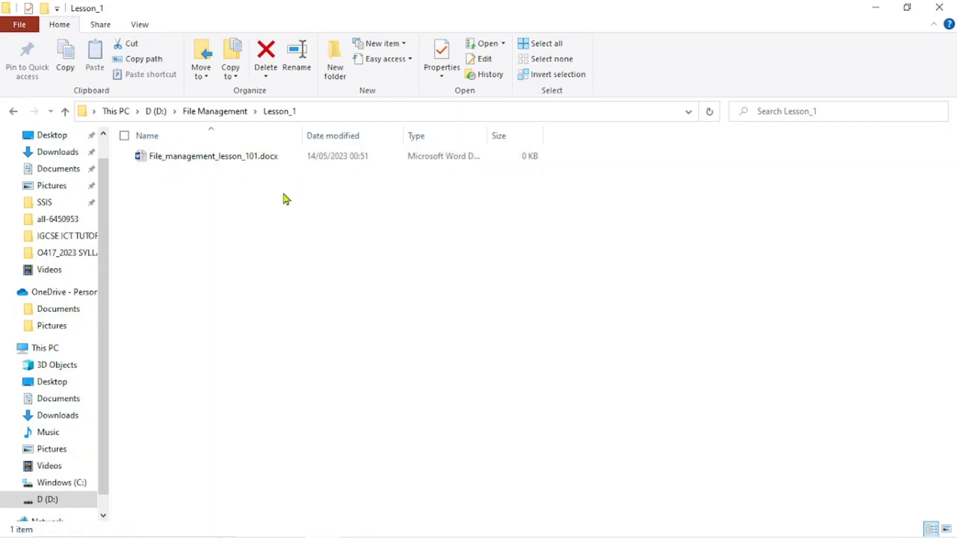
- Create a second Microsoft Word document in the Lesson_1 folder and name it File_management_lesson_102.docx
right_click(283, 198)
mouse_move(236, 363)
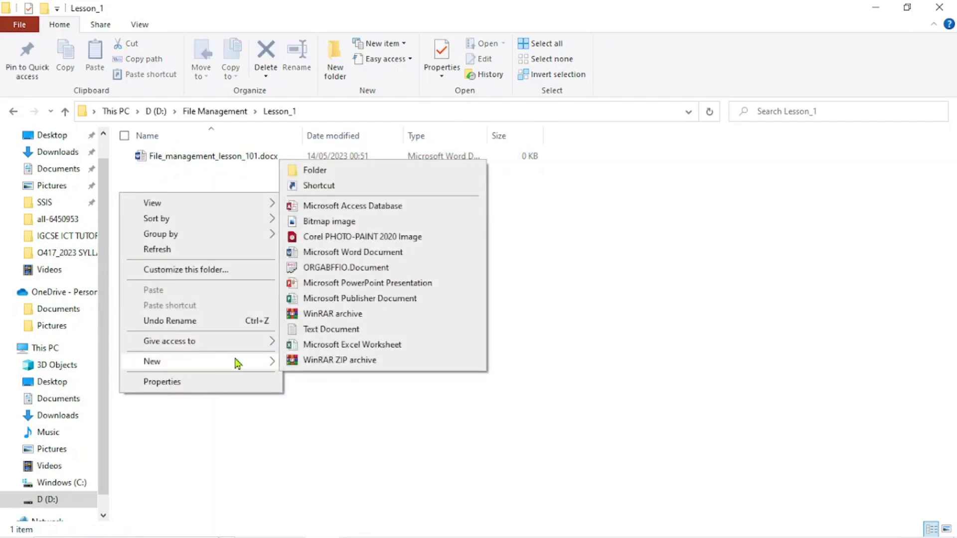
left_click(342, 253)
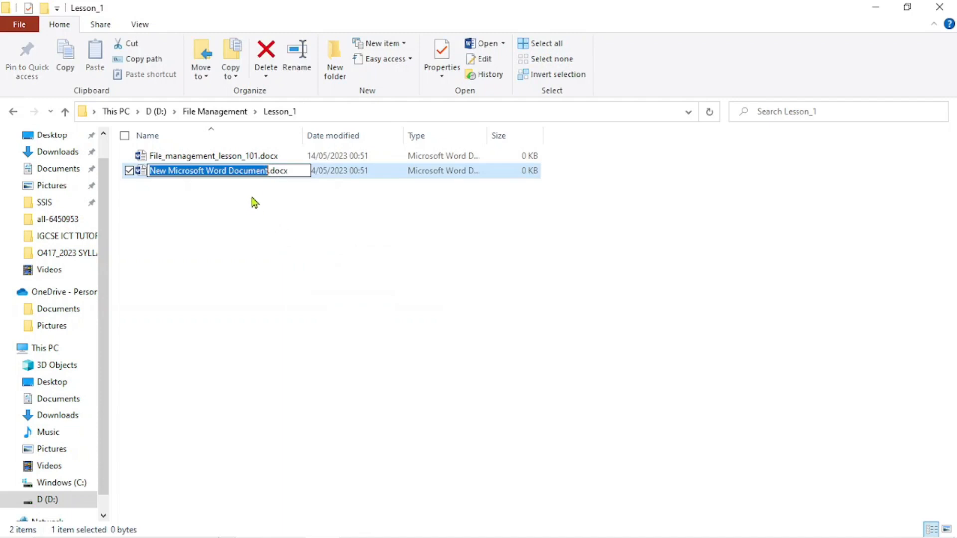
type("File_ma")
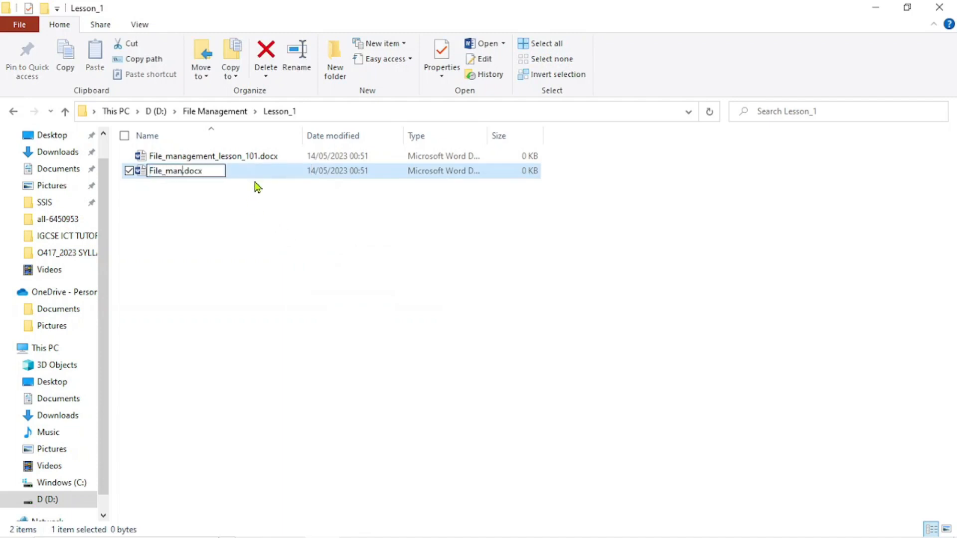
type("nagement_lesson")
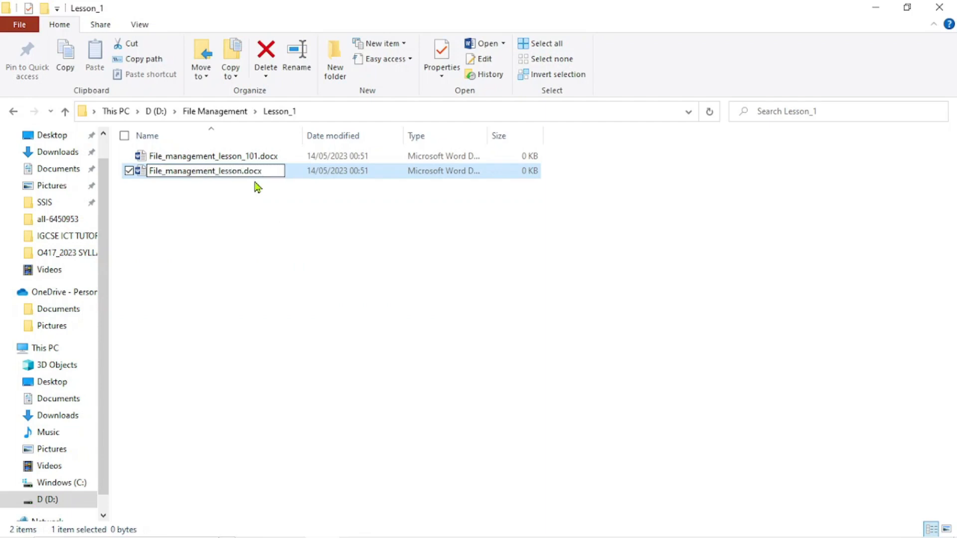
type("_102")
left_click(254, 223)
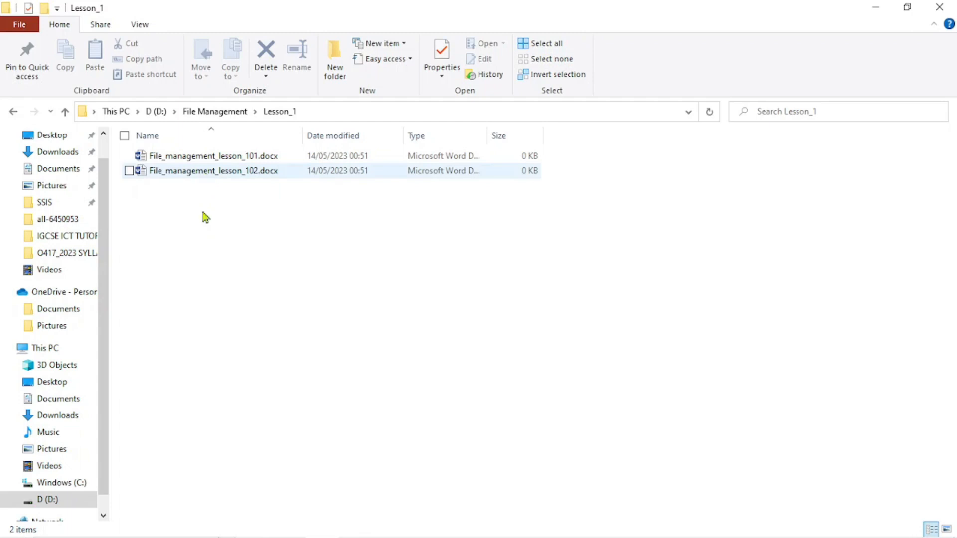
- Review the File Management slide in PowerPoint, then return to File Explorer and go up to the D: drive
mouse_move(317, 524)
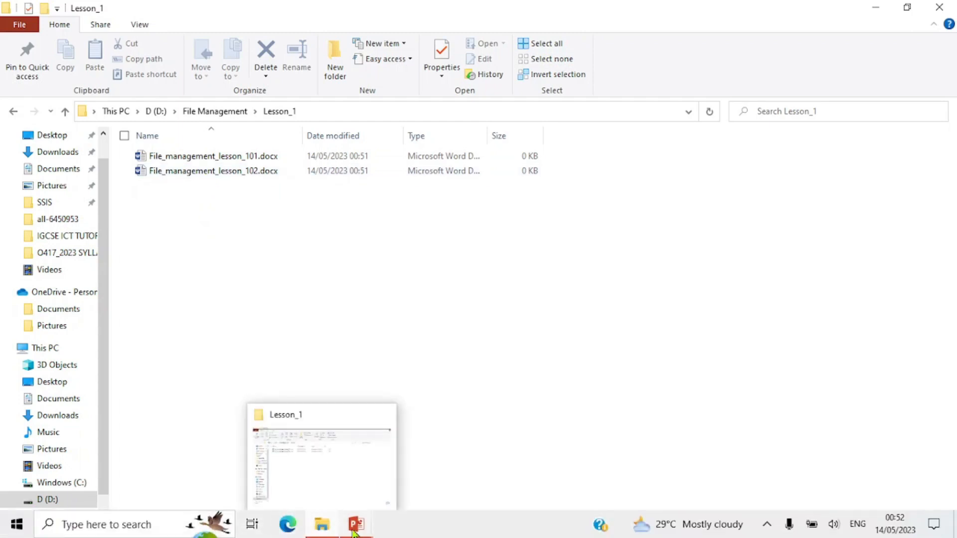
left_click(428, 451)
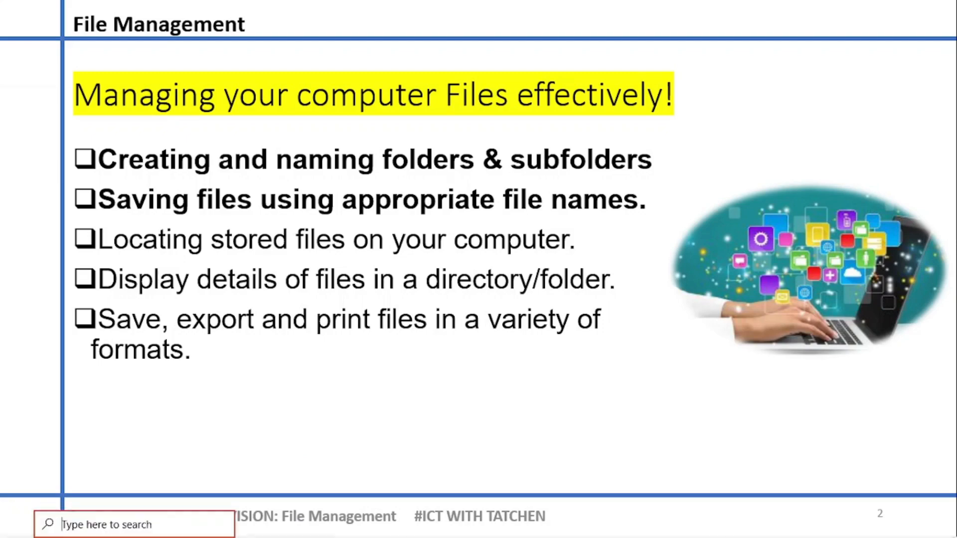
left_click(17, 523)
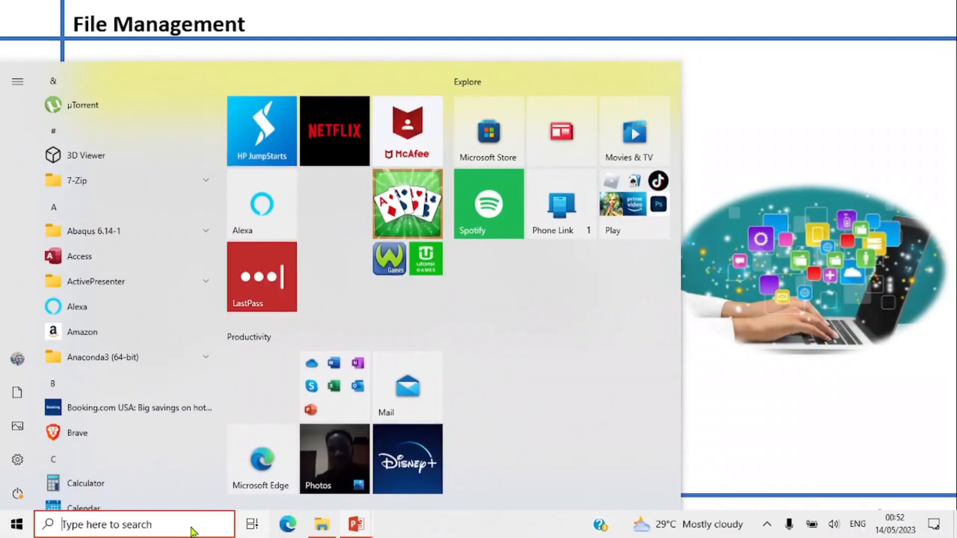
left_click(322, 522)
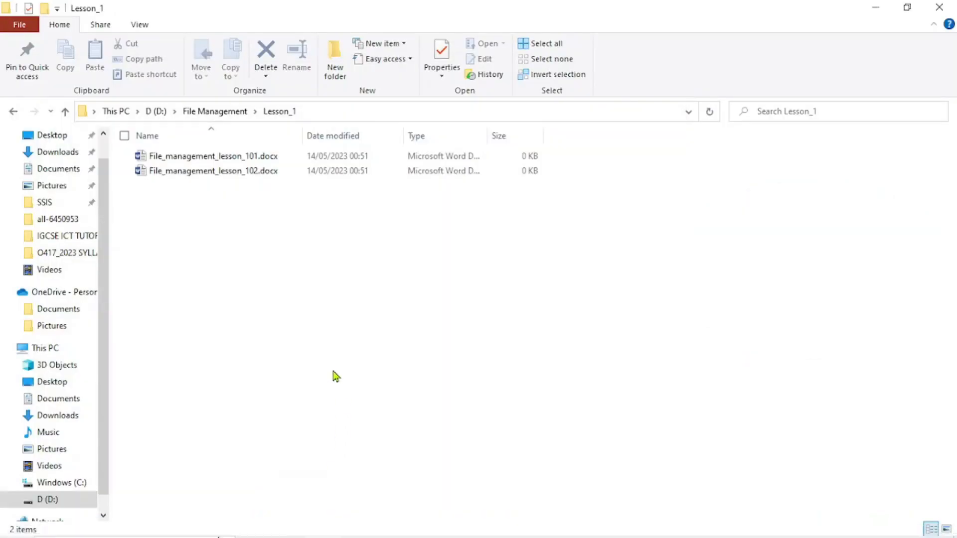
left_click(65, 113)
left_click(65, 113)
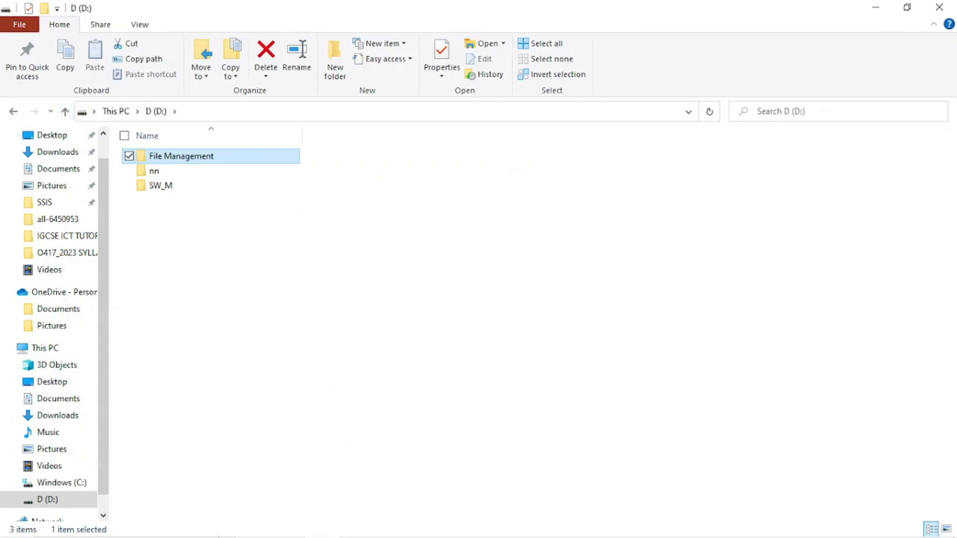
- Search the computer for Word, launch it and create a blank document
left_click(102, 523)
type("word")
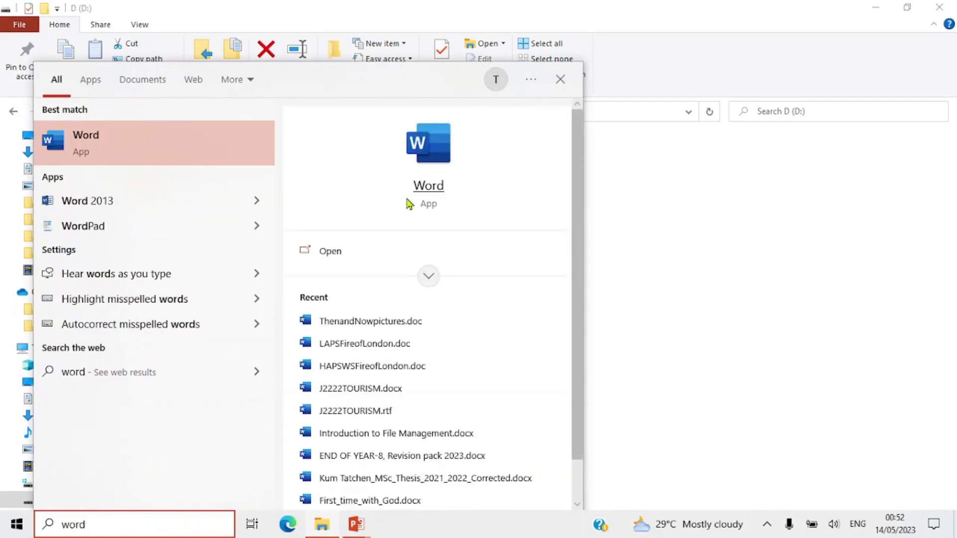
left_click(120, 146)
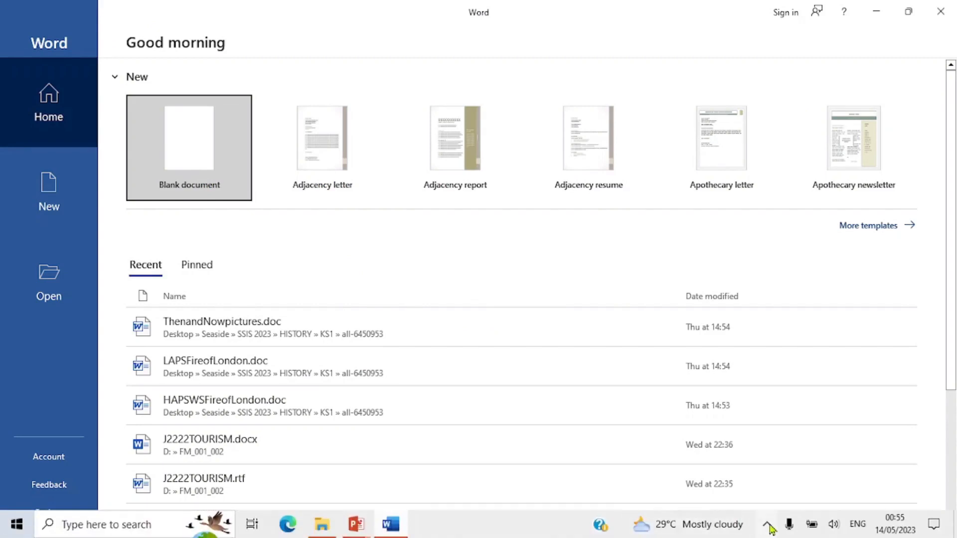
left_click(769, 525)
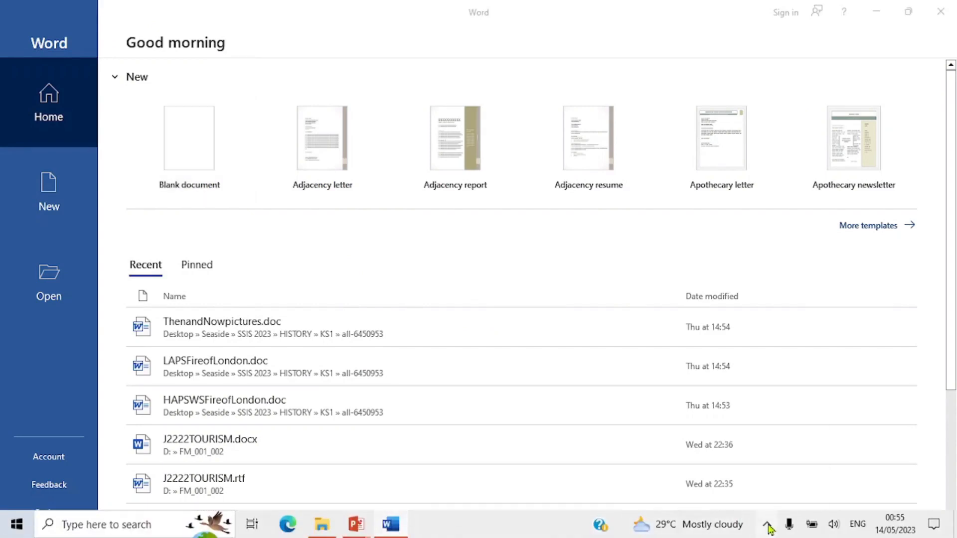
left_click(769, 526)
left_click(200, 164)
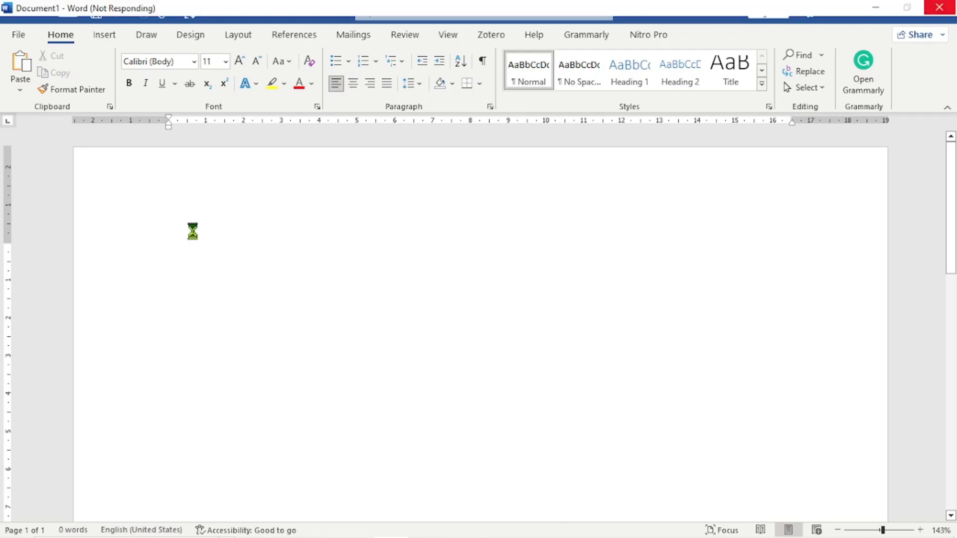
- Enter the text "Introduction to File management." on the first line of the blank document
type("#")
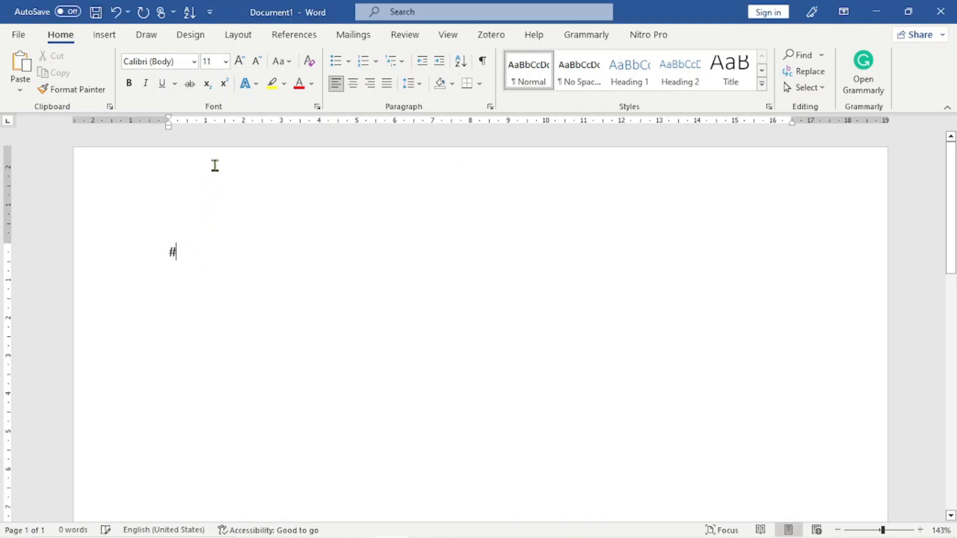
key("BackSpace")
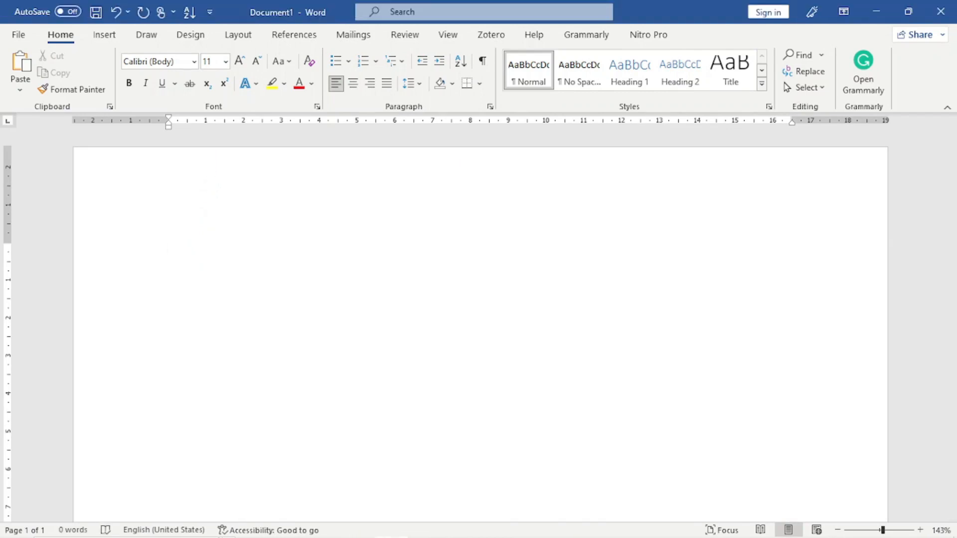
type("Intro")
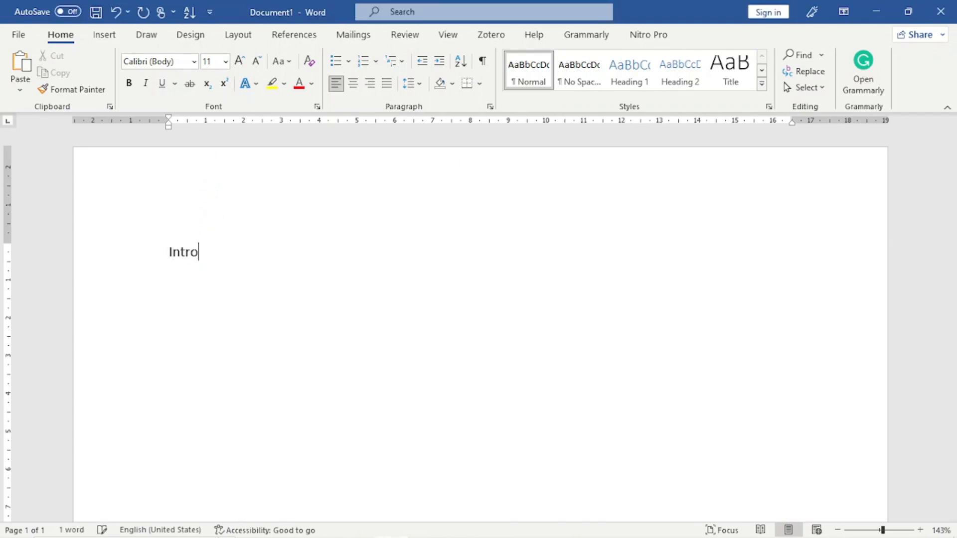
type("duction")
type("to ")
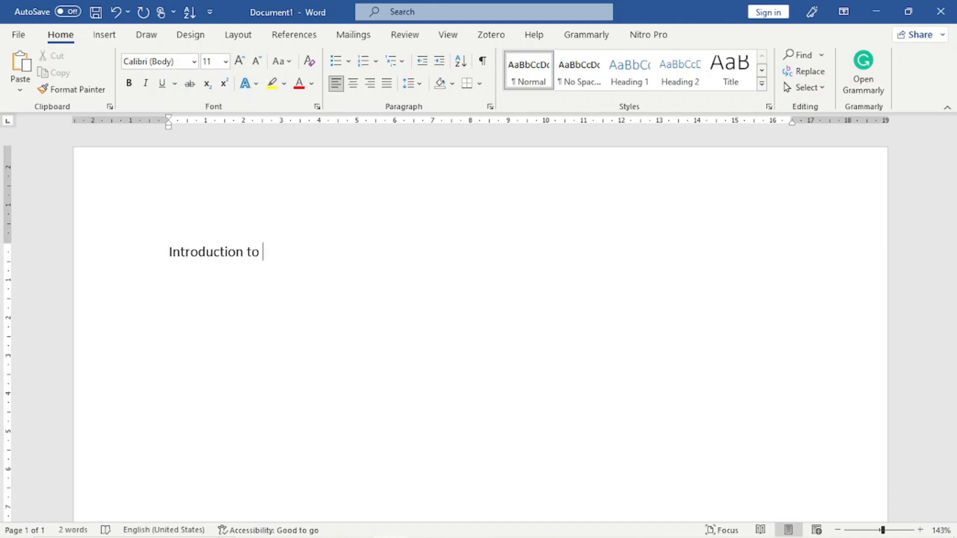
type("File management")
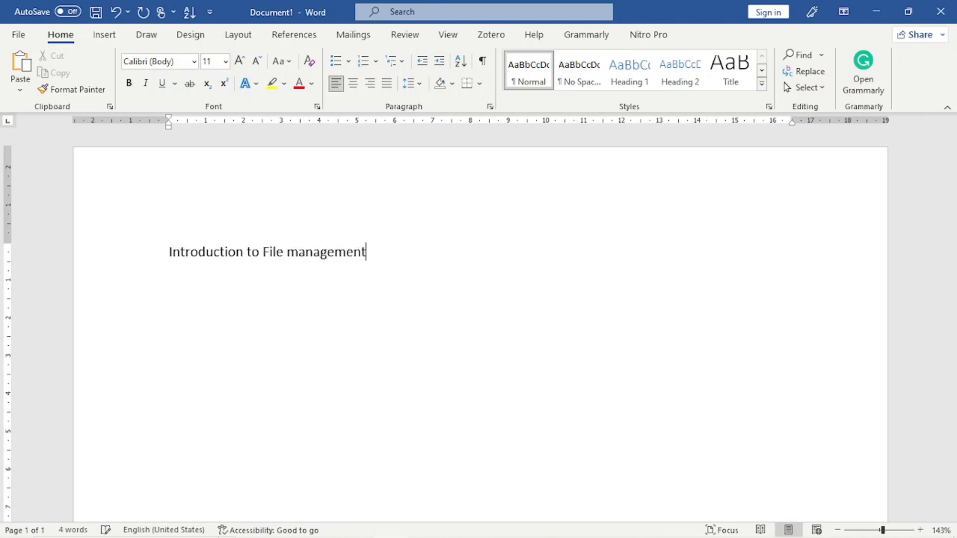
type(".")
- Open the Save As options for the new document
left_click(19, 36)
left_click(20, 36)
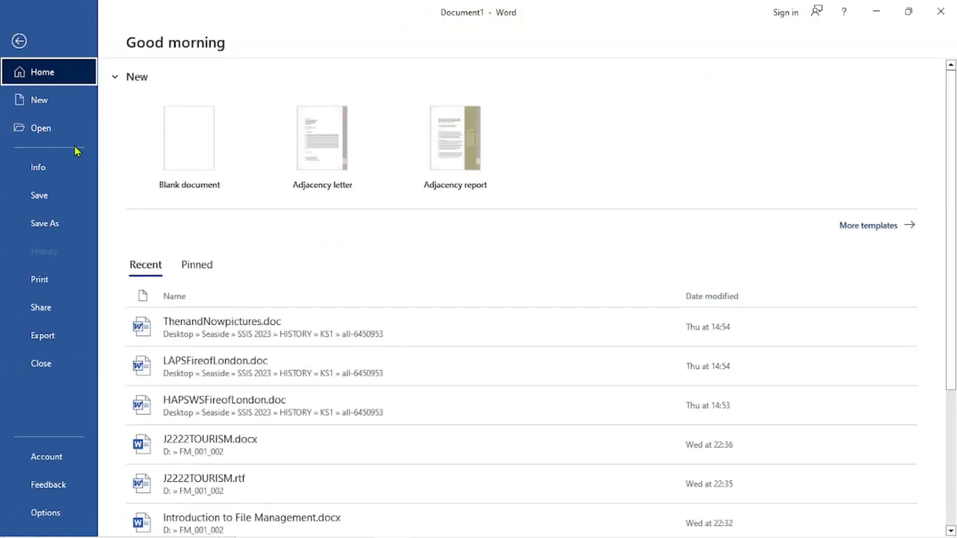
left_click(19, 43)
left_click(18, 35)
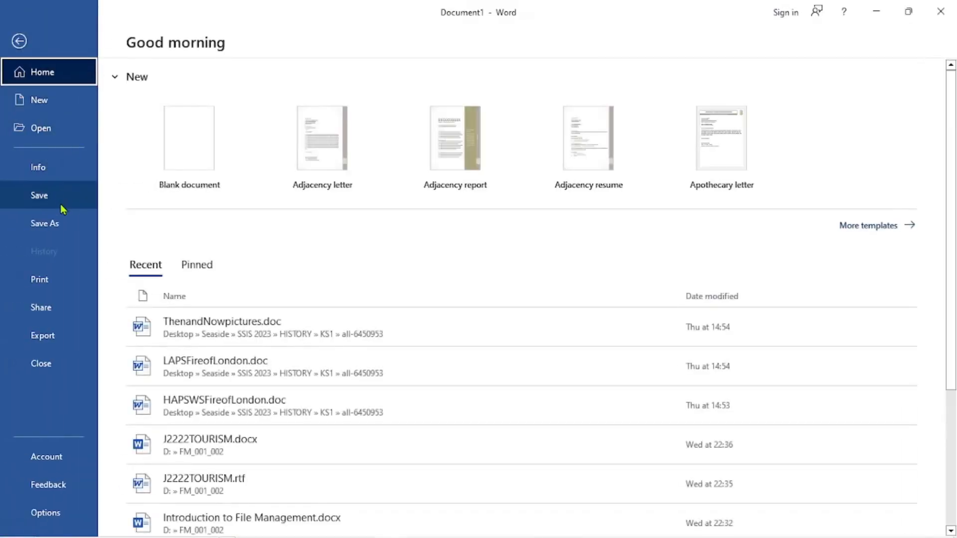
left_click(64, 224)
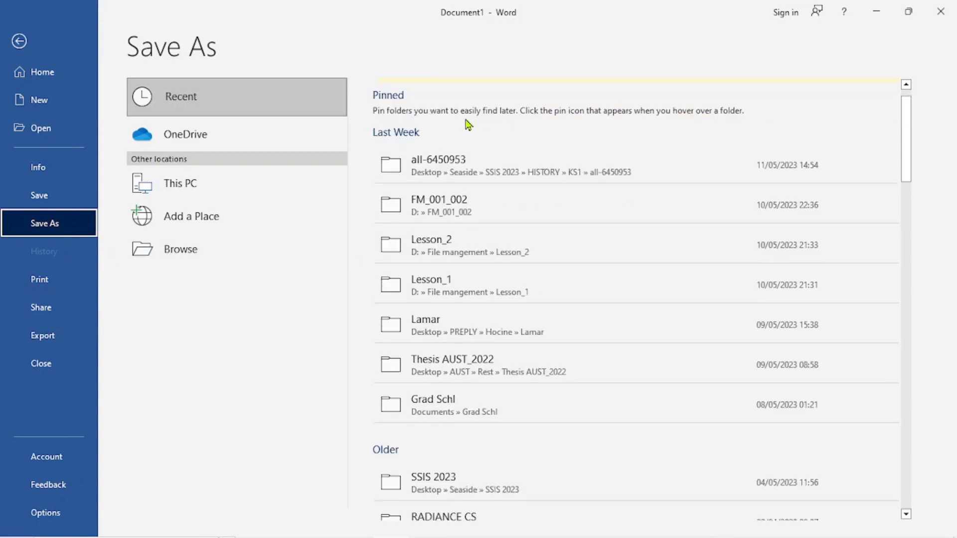
- Try to choose the recent Lesson_1 and Lesson_2 folders as the document's save location
scroll(432, 271, "down", 1)
scroll(431, 272, "up", 1)
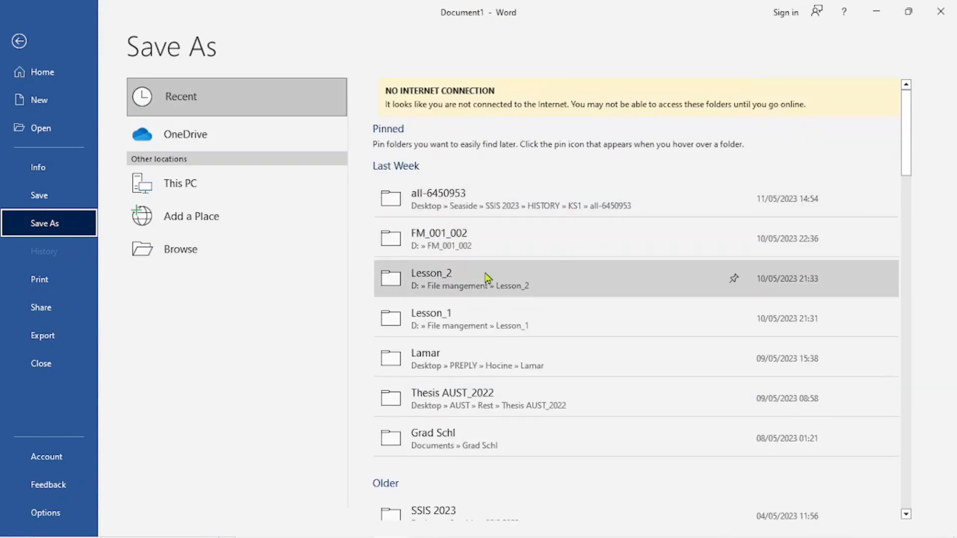
scroll(444, 250, "down", 1)
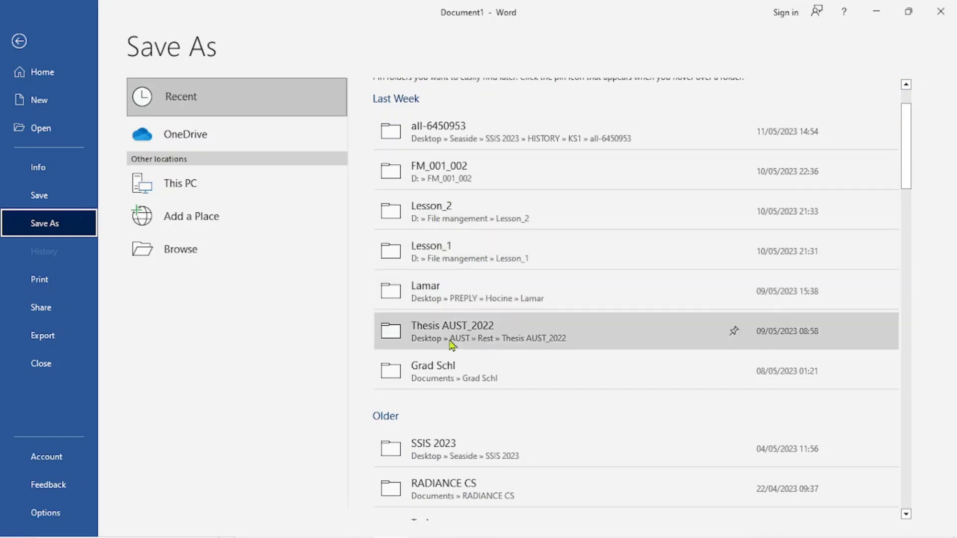
scroll(472, 241, "up", 2)
left_click(452, 317)
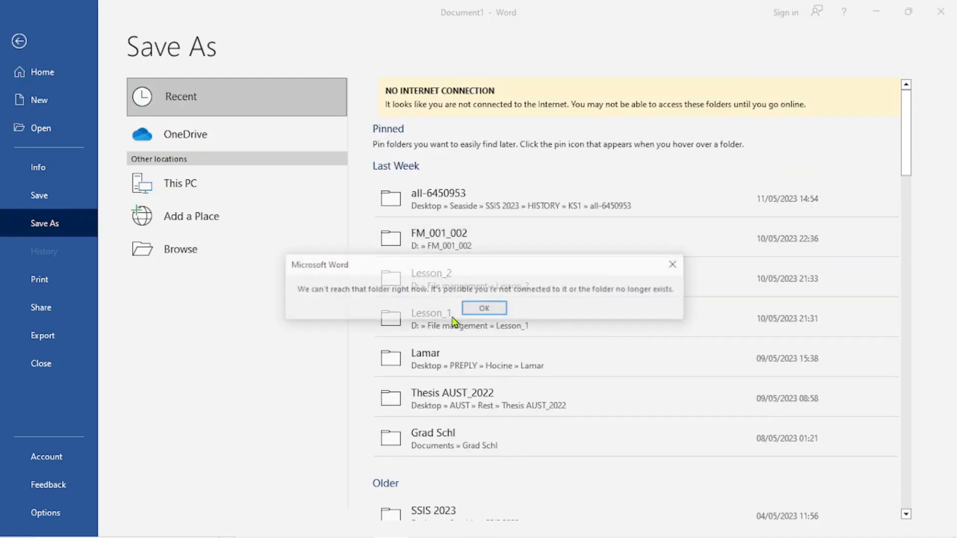
left_click(676, 264)
left_click(469, 277)
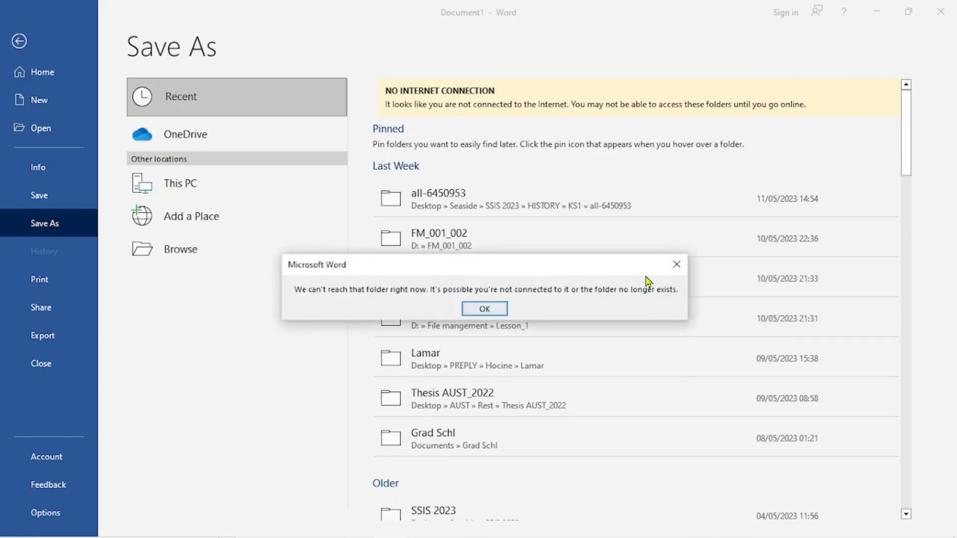
left_click(676, 264)
left_click(201, 196)
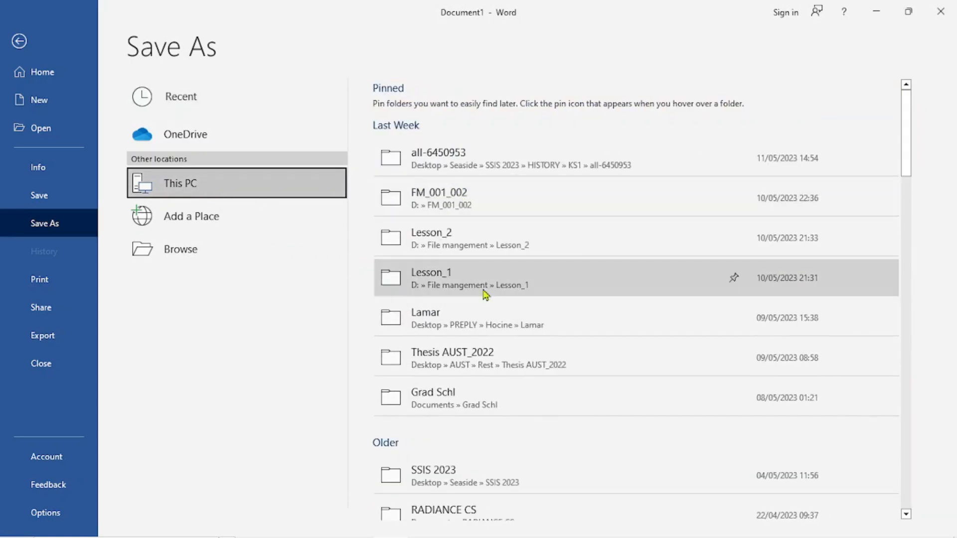
left_click(475, 245)
left_click(486, 309)
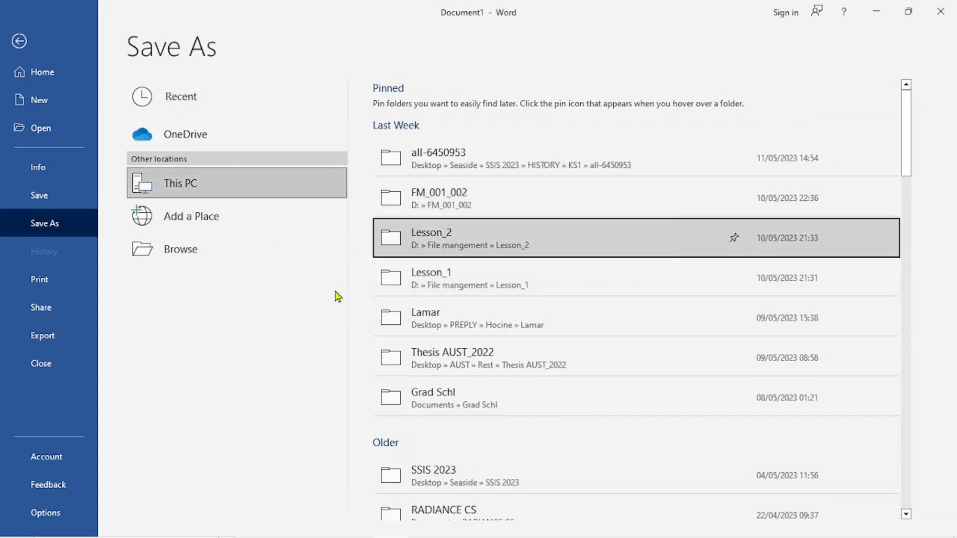
- Browse for a save location and open the Lesson_2 folder inside File Management on the D: drive
left_click(164, 251)
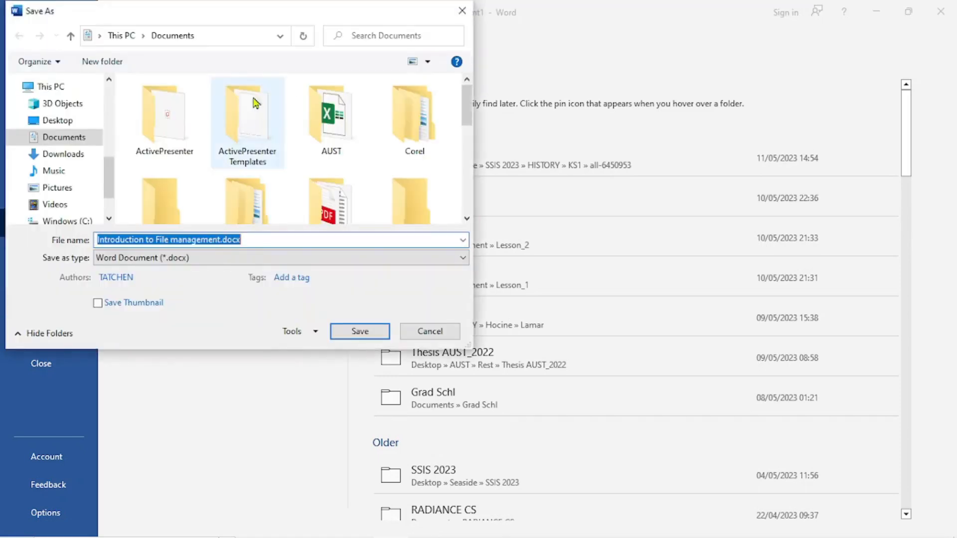
left_click_drag(293, 15, 569, 118)
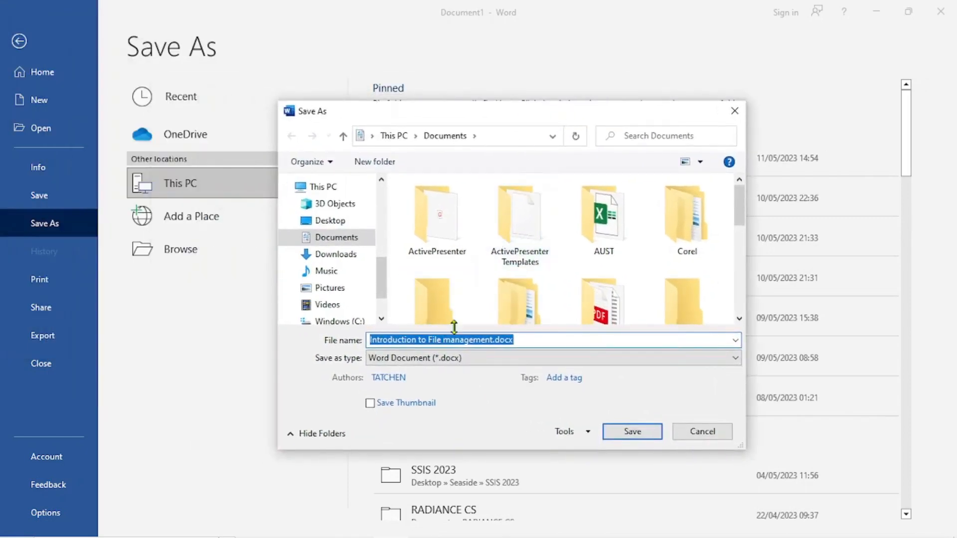
scroll(461, 284, "down", 1)
scroll(461, 284, "down", 2)
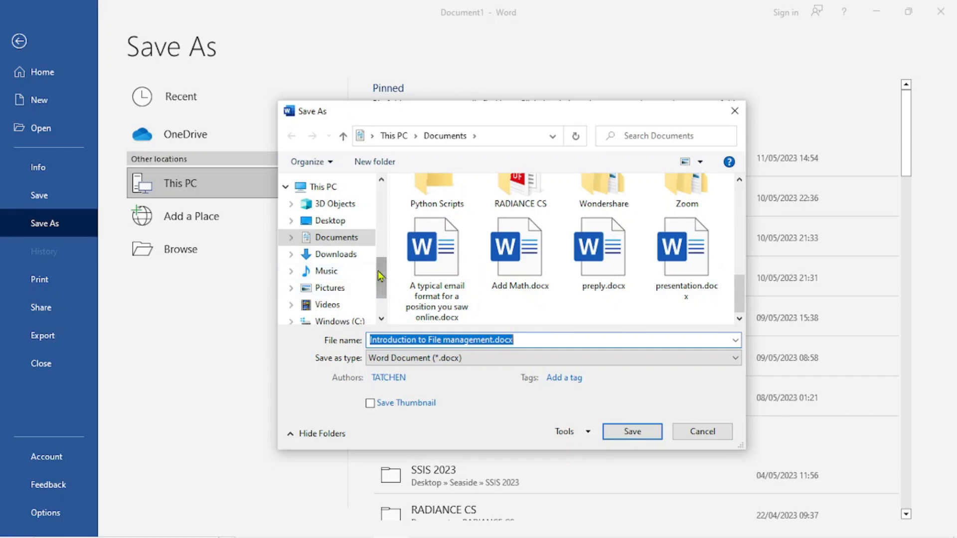
scroll(334, 282, "down", 1)
left_click(333, 266)
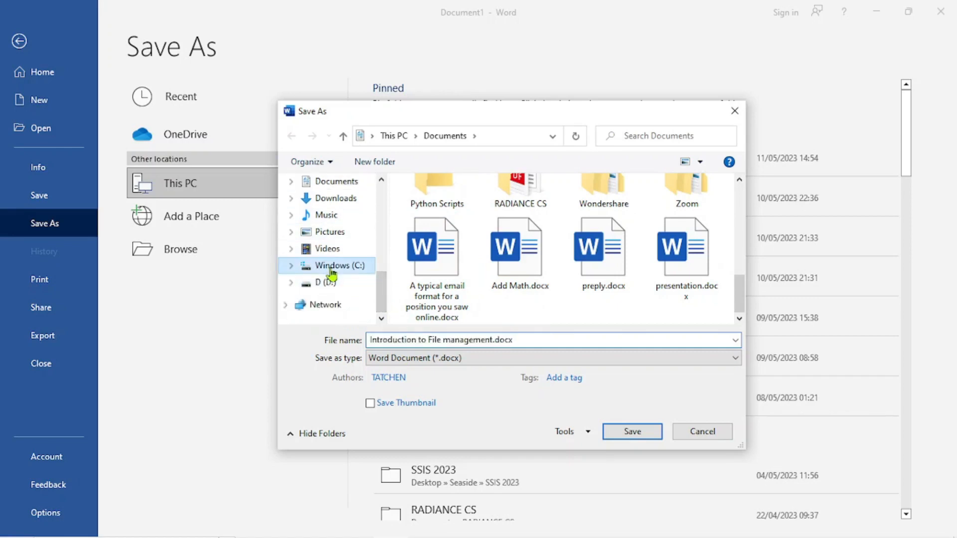
scroll(454, 279, "down", 3)
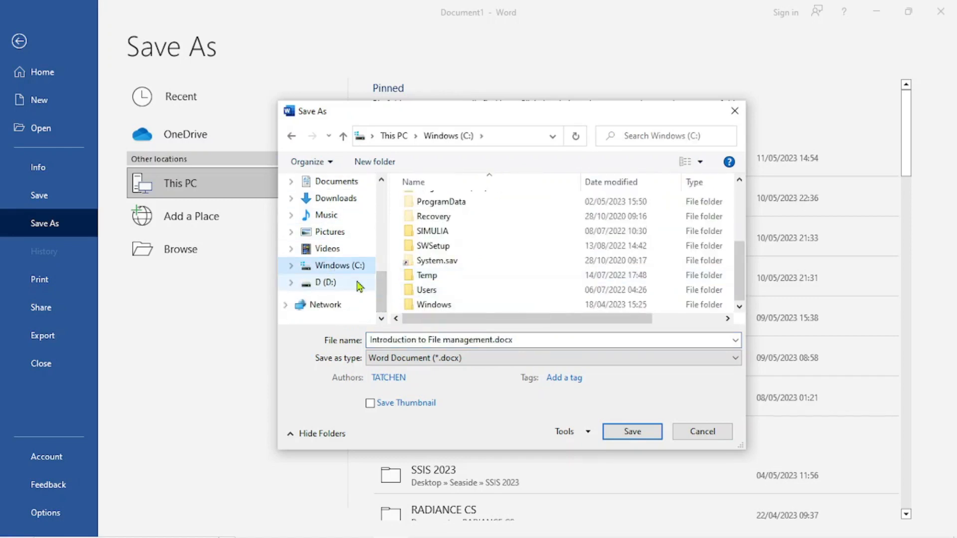
left_click(331, 283)
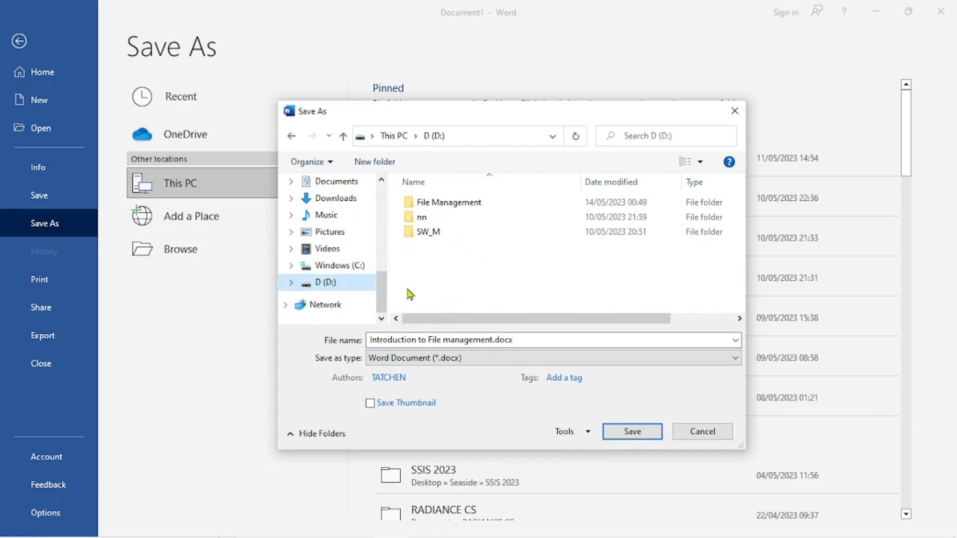
double_click(438, 203)
double_click(446, 220)
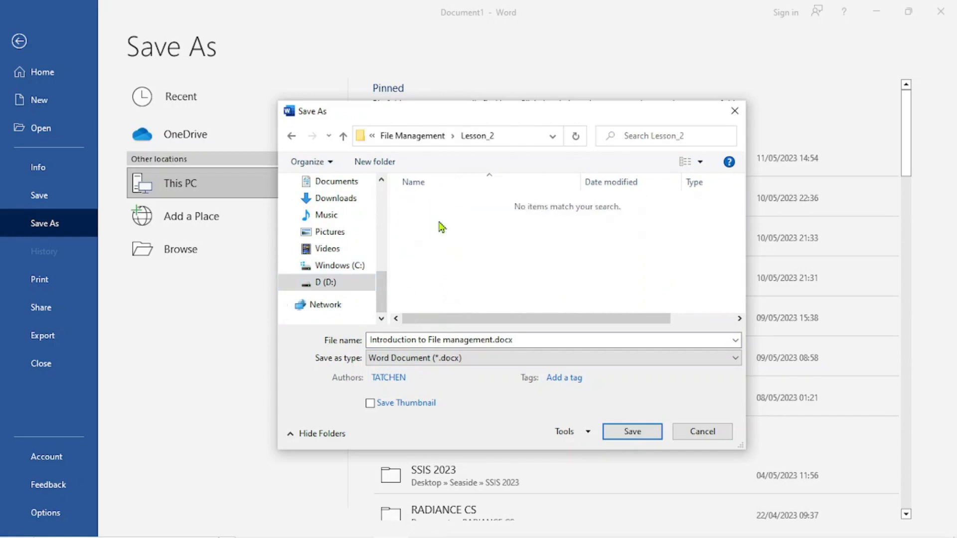
- Retrace the path from This PC through D: and File Management to Lesson_2, and save the document there as Introduction to File management.docx
left_click(342, 137)
left_click(343, 136)
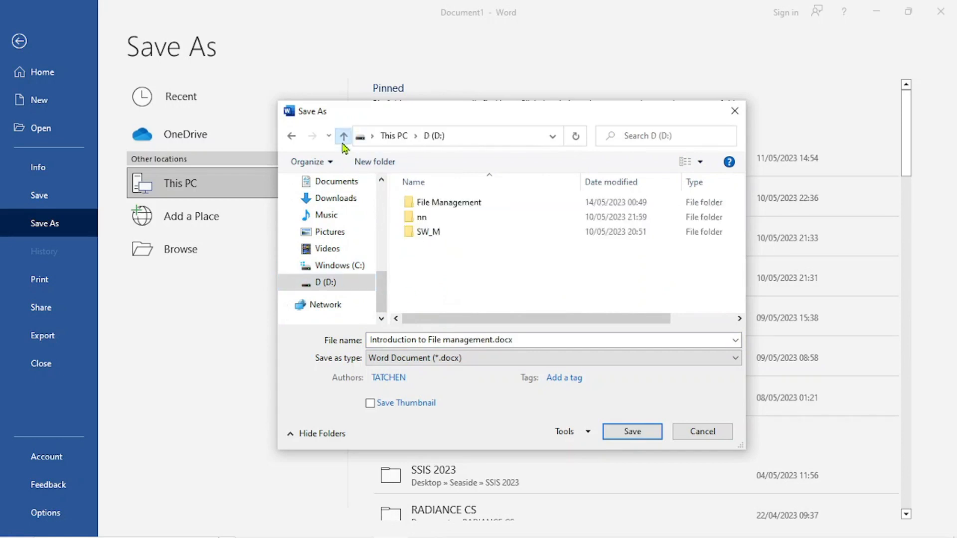
scroll(366, 285, "up", 4)
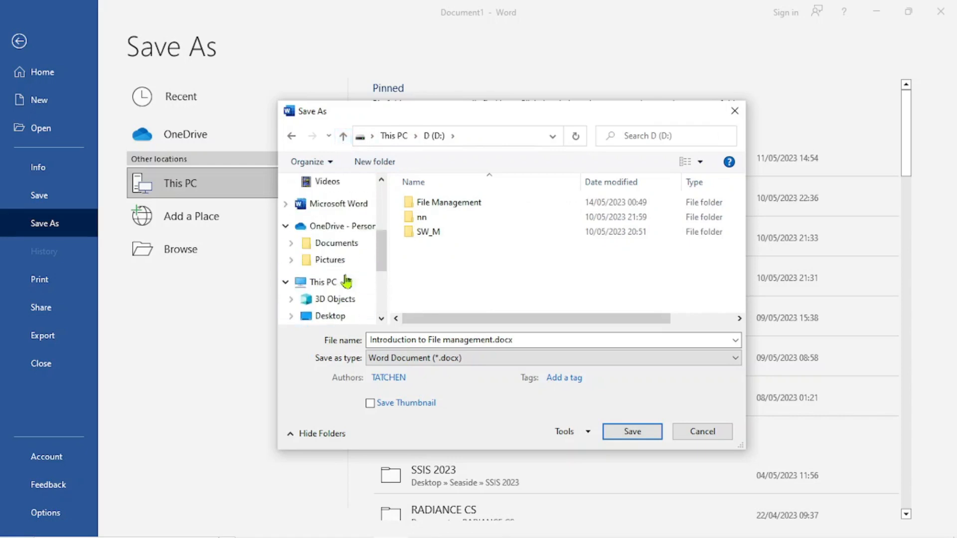
left_click(339, 299)
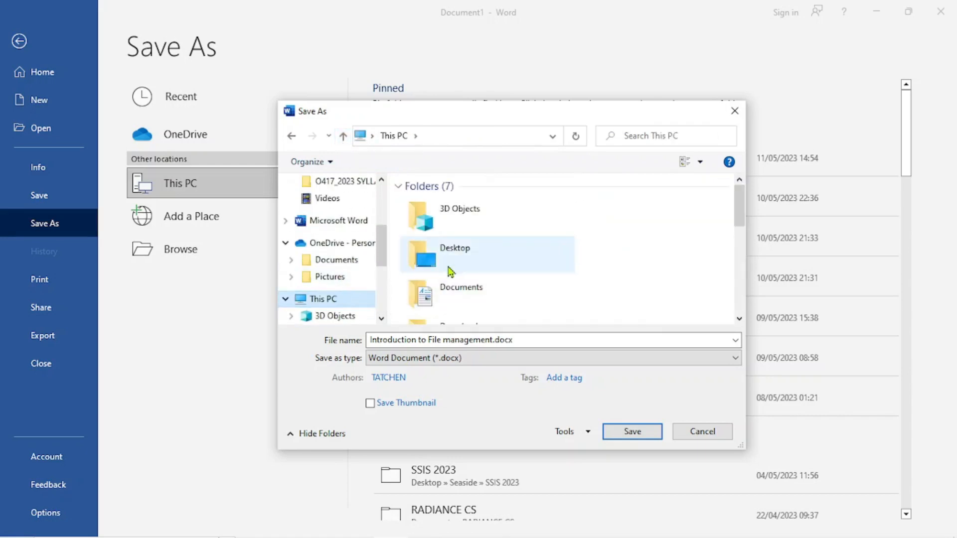
scroll(423, 249, "down", 5)
double_click(502, 250)
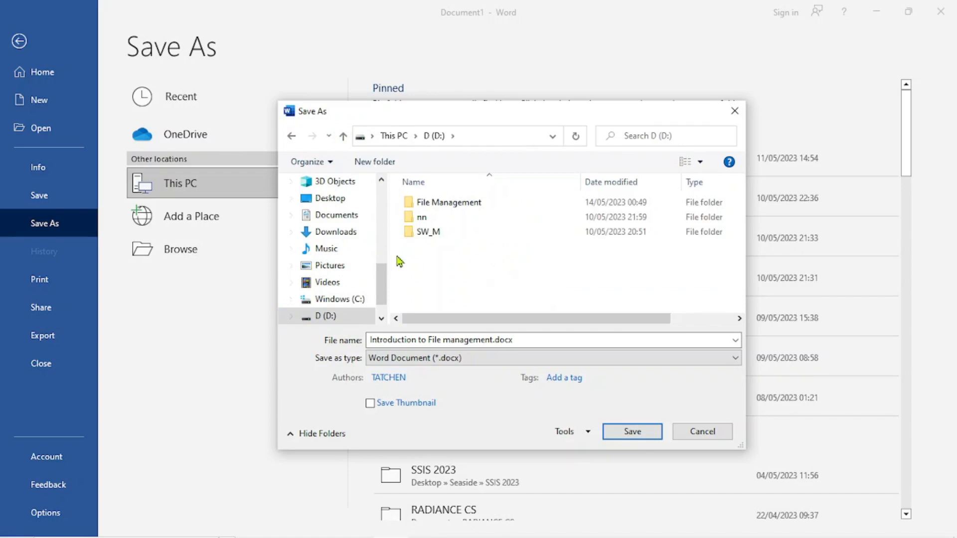
left_click(437, 206)
double_click(438, 206)
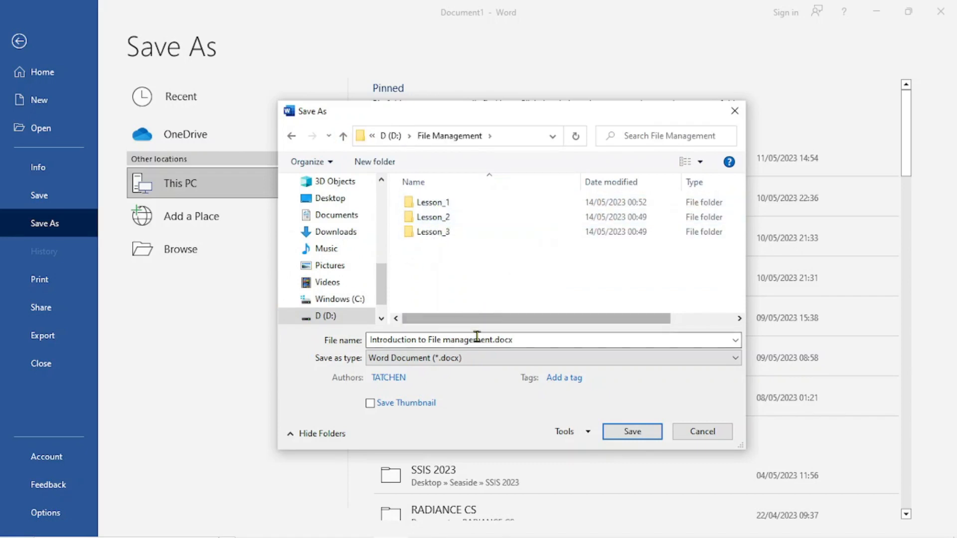
double_click(453, 219)
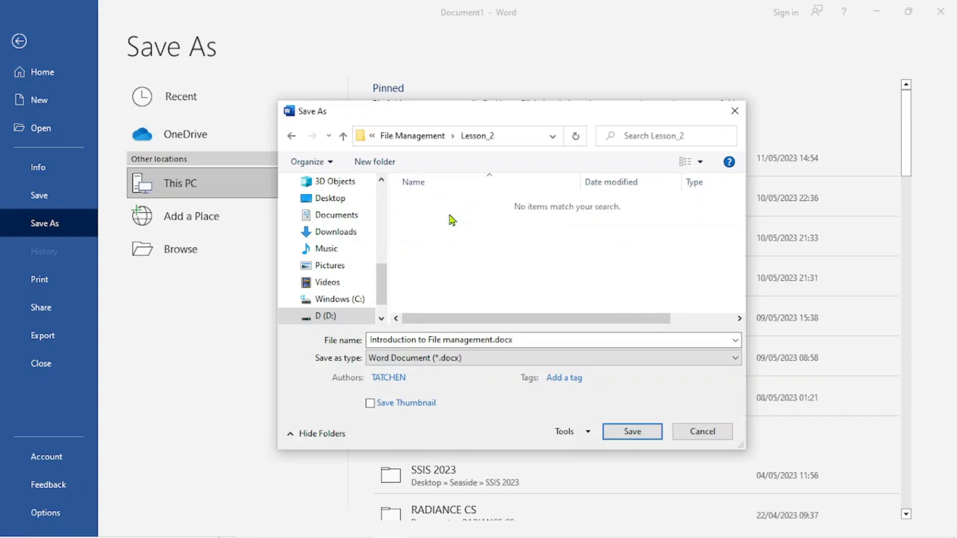
left_click(624, 431)
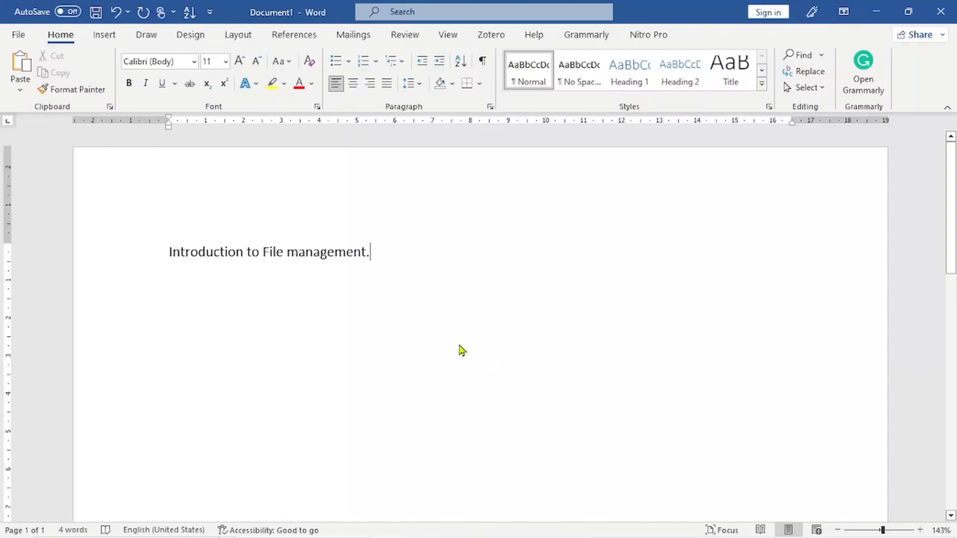
- Add a second line reading "hakahdkahk" below the first one, and save and close the document
key("Return")
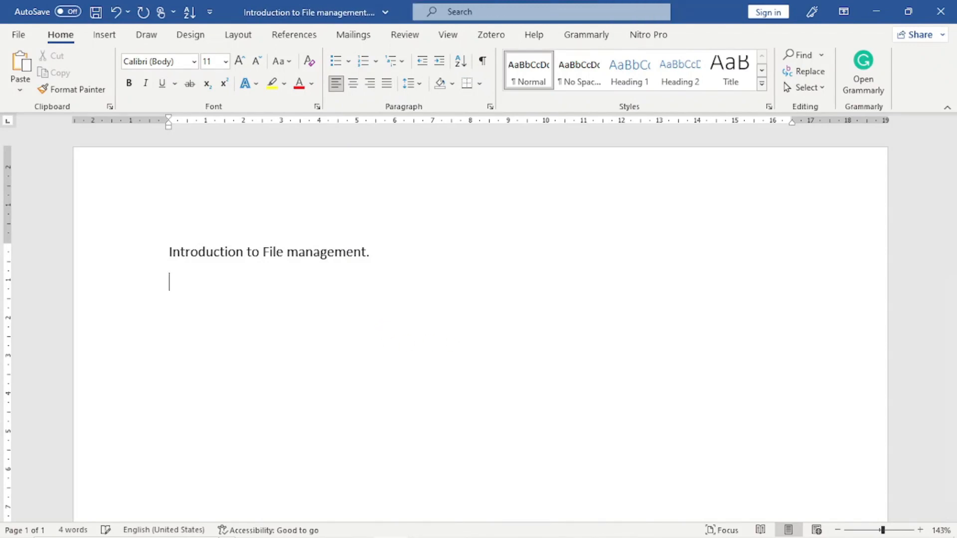
type("hakahdkahk")
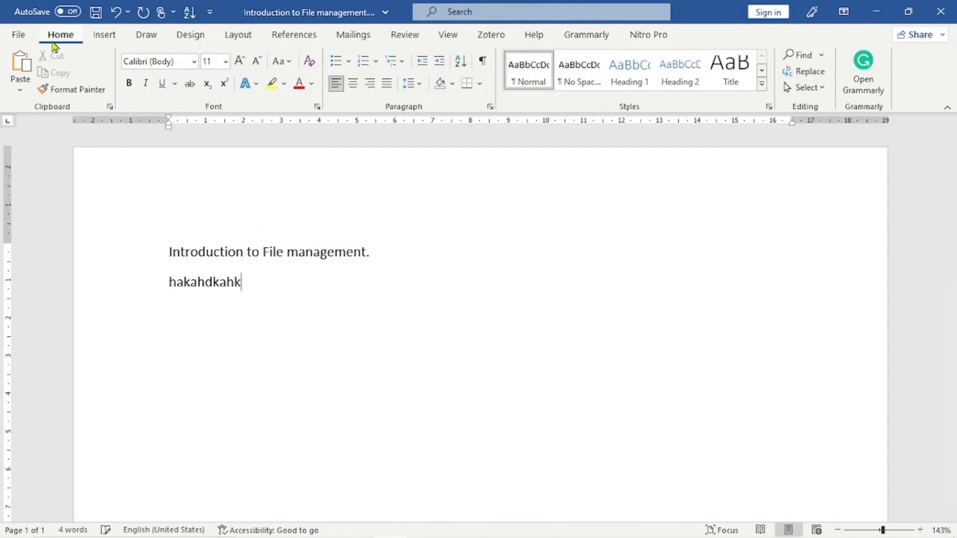
left_click(20, 35)
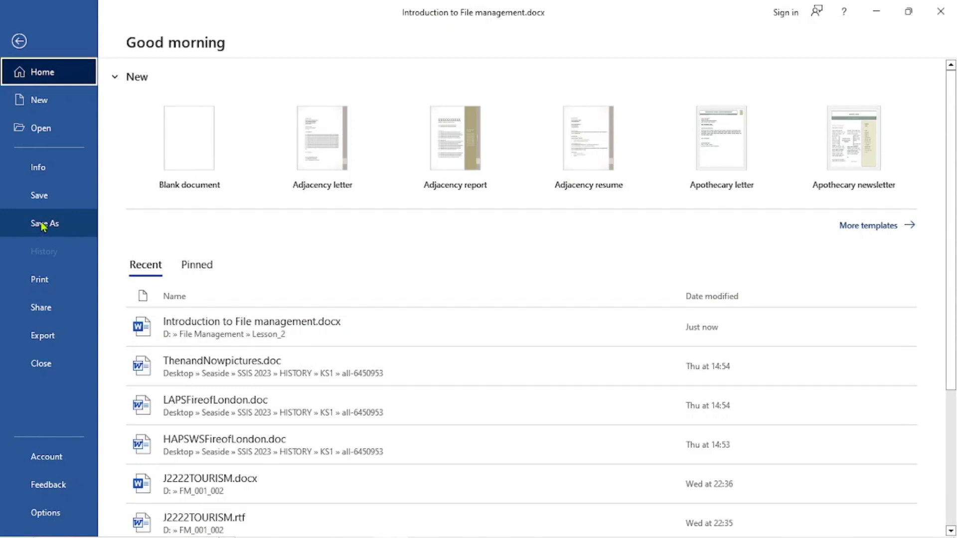
left_click(39, 197)
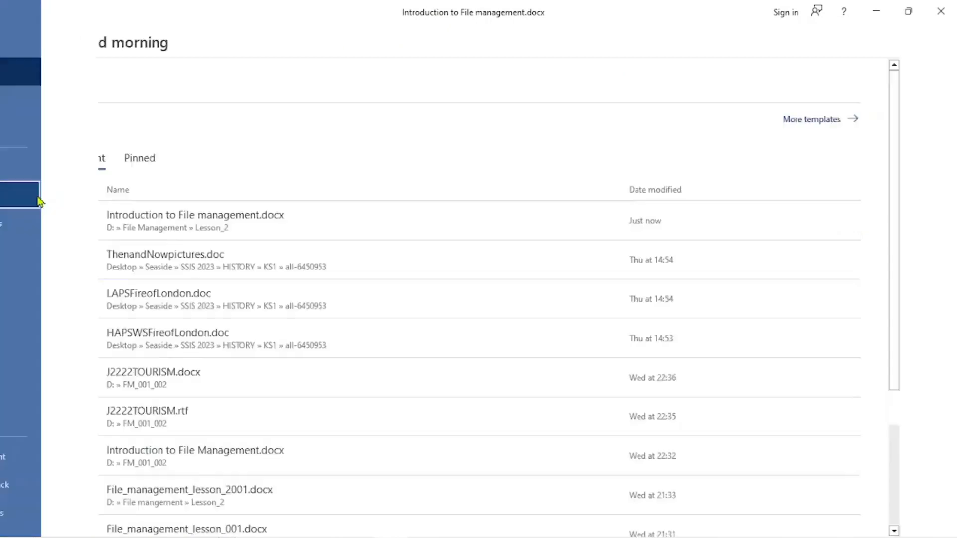
left_click(941, 12)
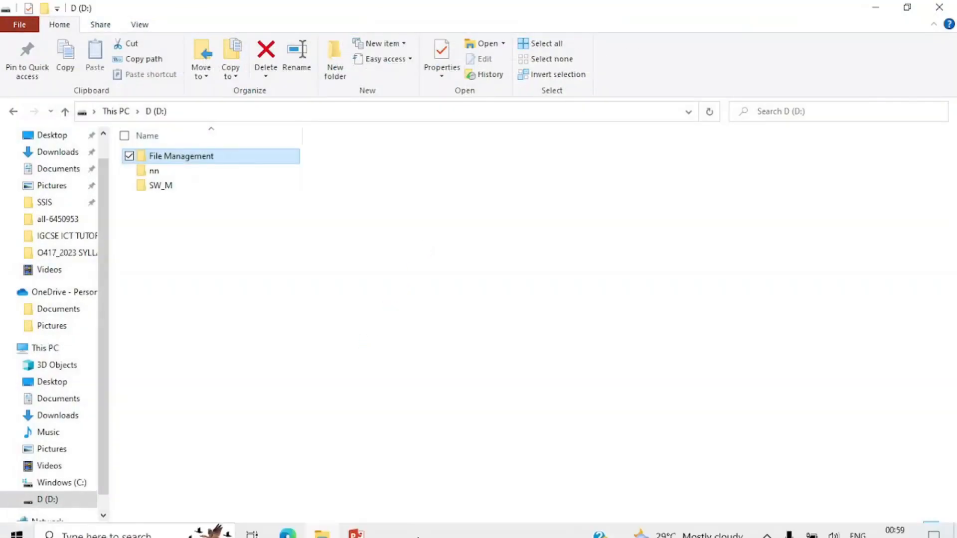
- Switch to the PowerPoint slide show and advance it to the point on locating stored files on the computer
mouse_move(355, 531)
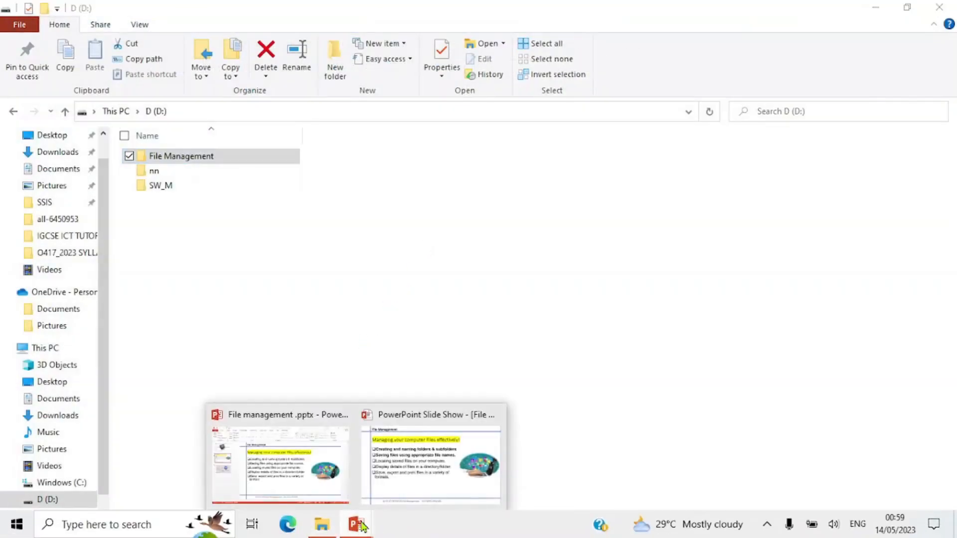
left_click(434, 493)
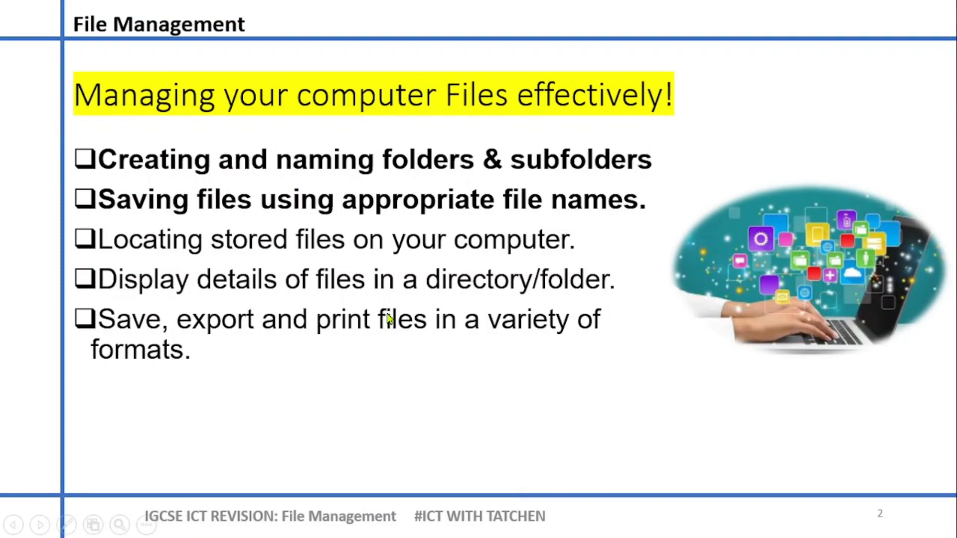
left_click(389, 318)
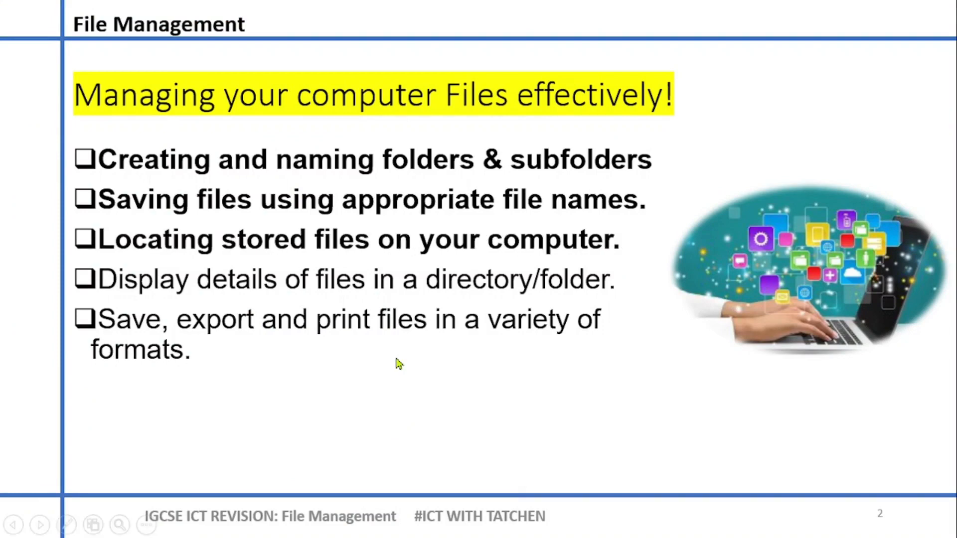
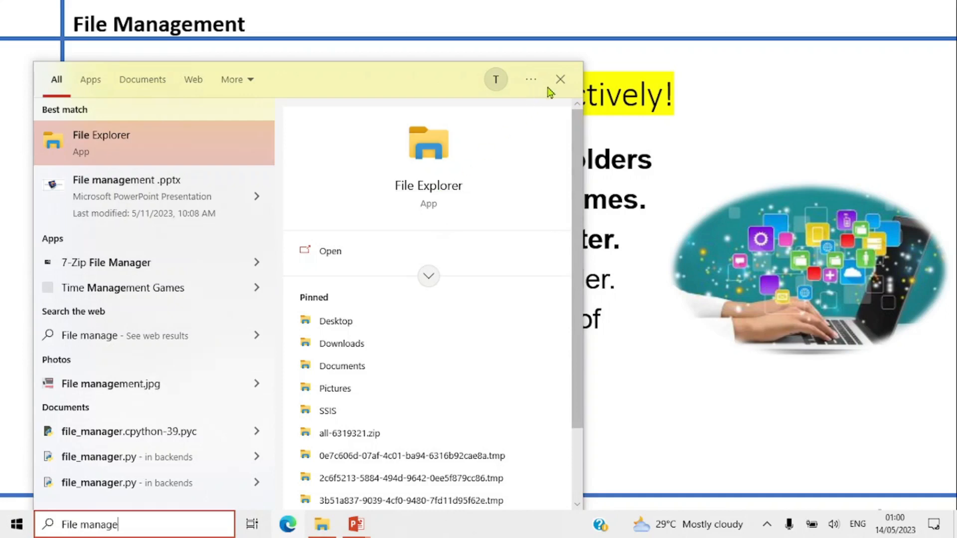
- Search This PC in File Explorer for "file management" and open the File Management folder from the results
left_click(428, 189)
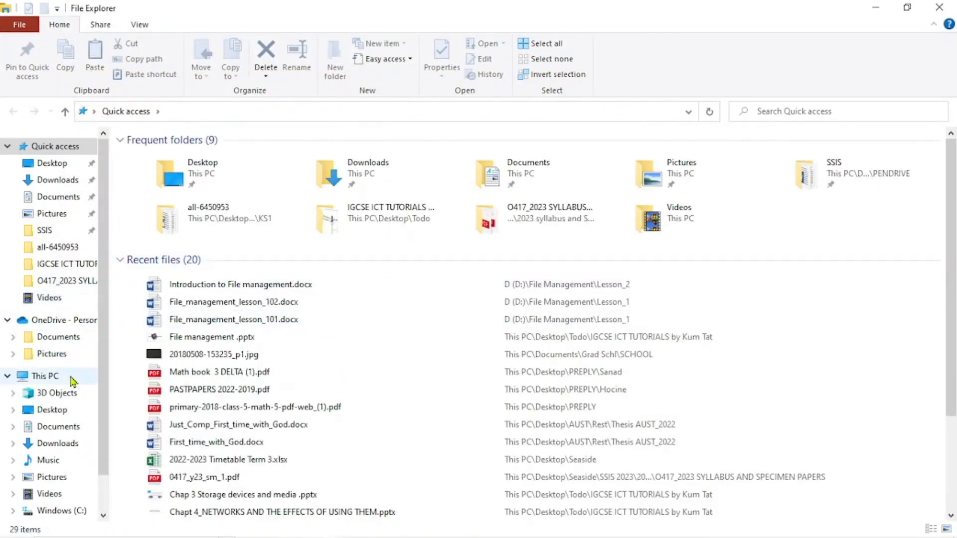
left_click(46, 376)
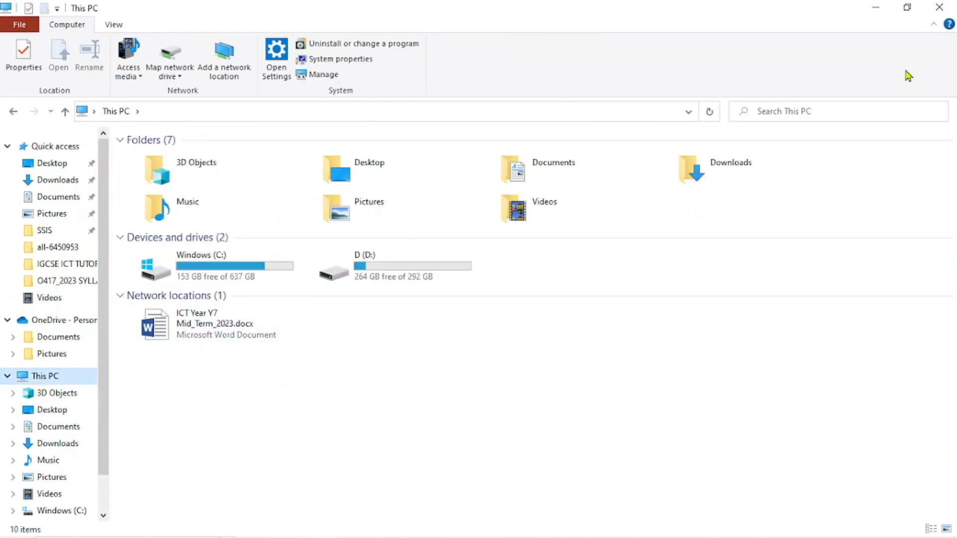
left_click(780, 115)
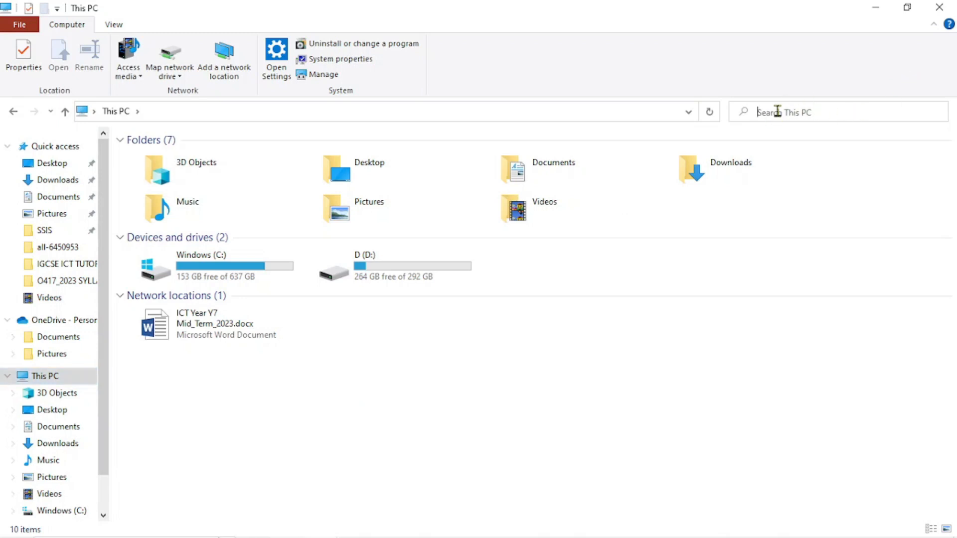
type("file ")
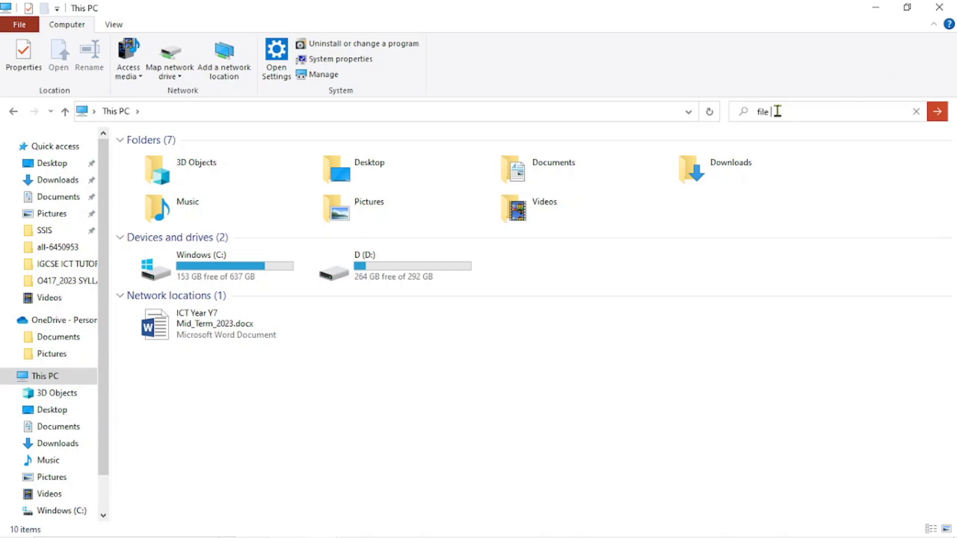
type("management")
left_click(942, 112)
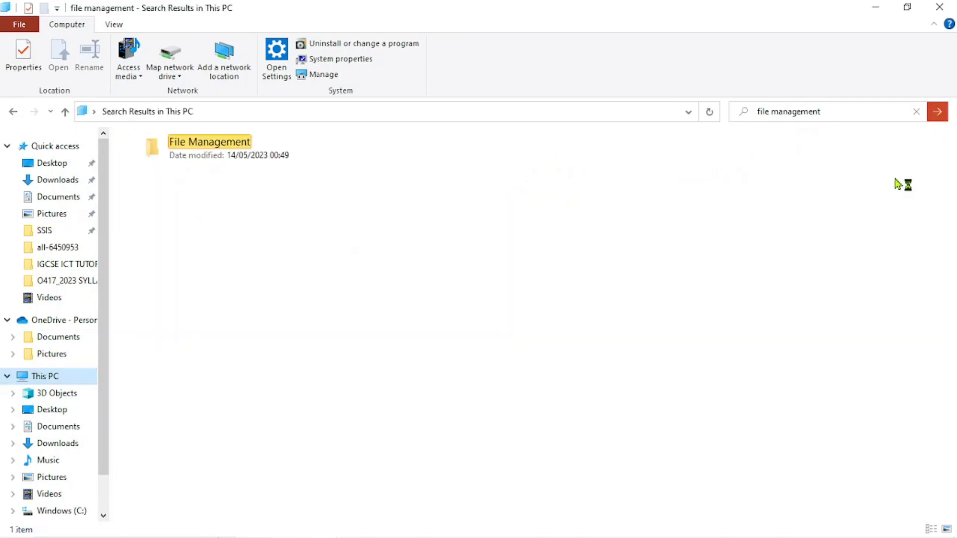
left_click(207, 153)
double_click(207, 153)
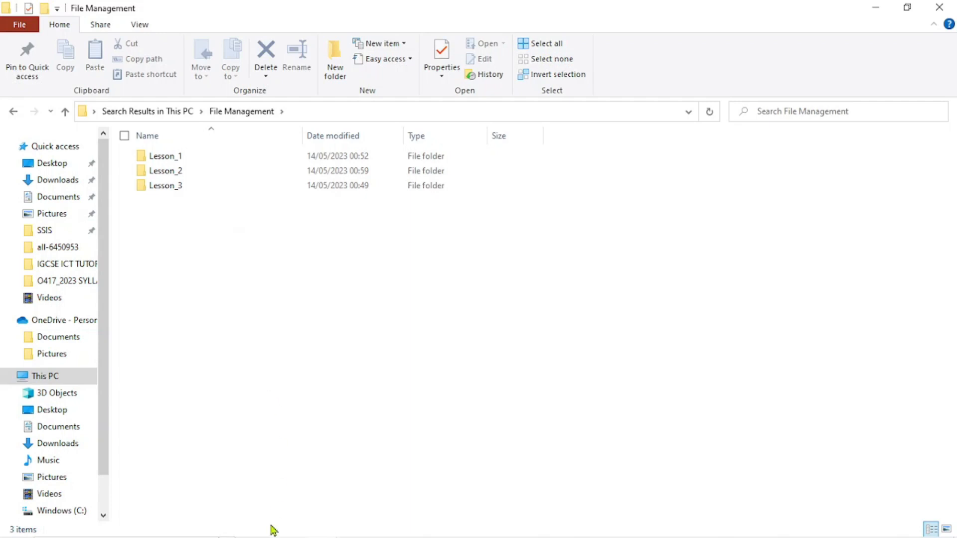
- Switch to the PowerPoint slide show and advance it to the point on displaying details of files in a directory/folder
mouse_move(299, 535)
mouse_move(355, 524)
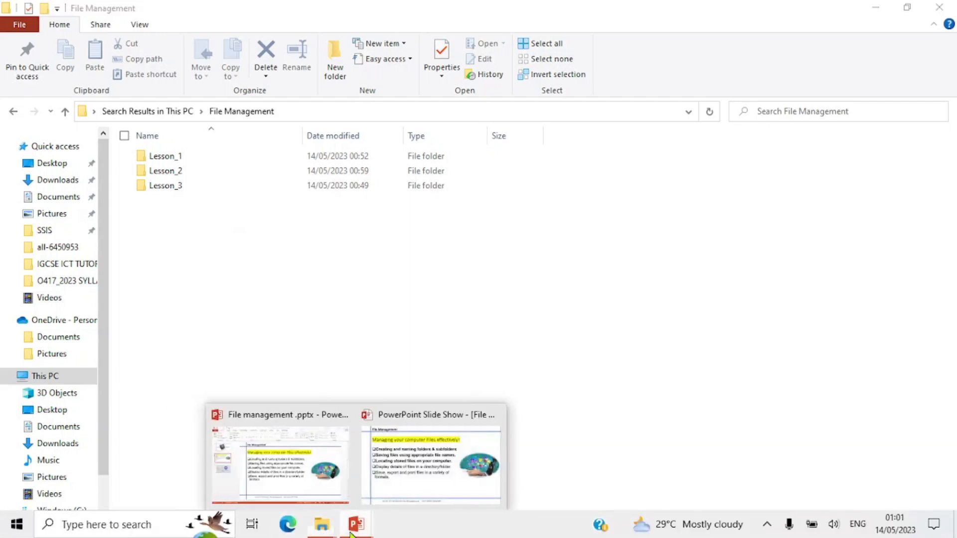
left_click(404, 488)
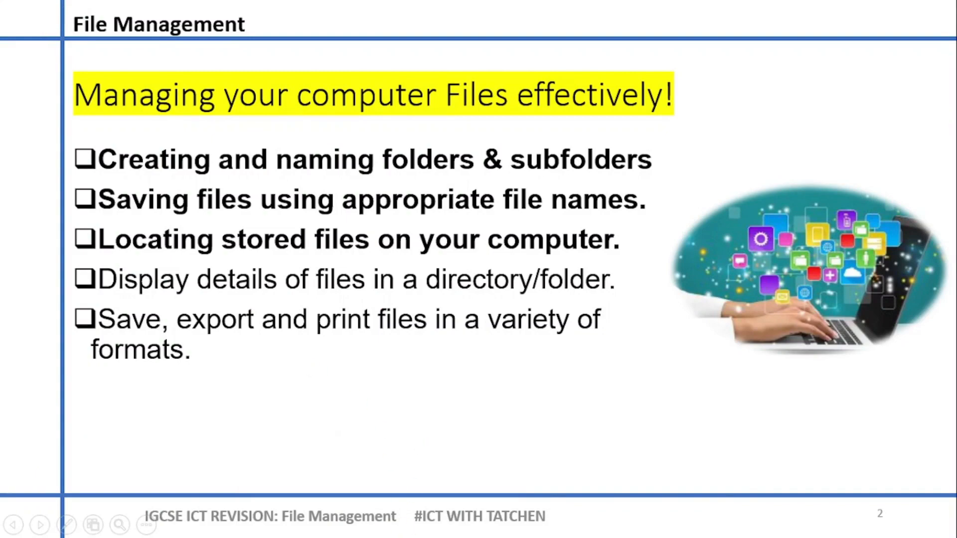
left_click(363, 354)
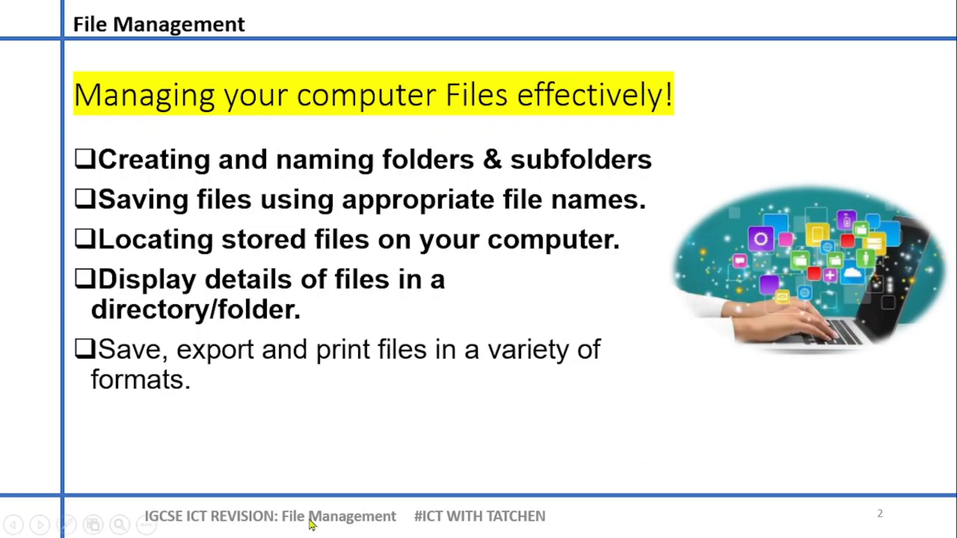
- Switch back to the File Management window in File Explorer and open its Lesson_1 folder
key("super")
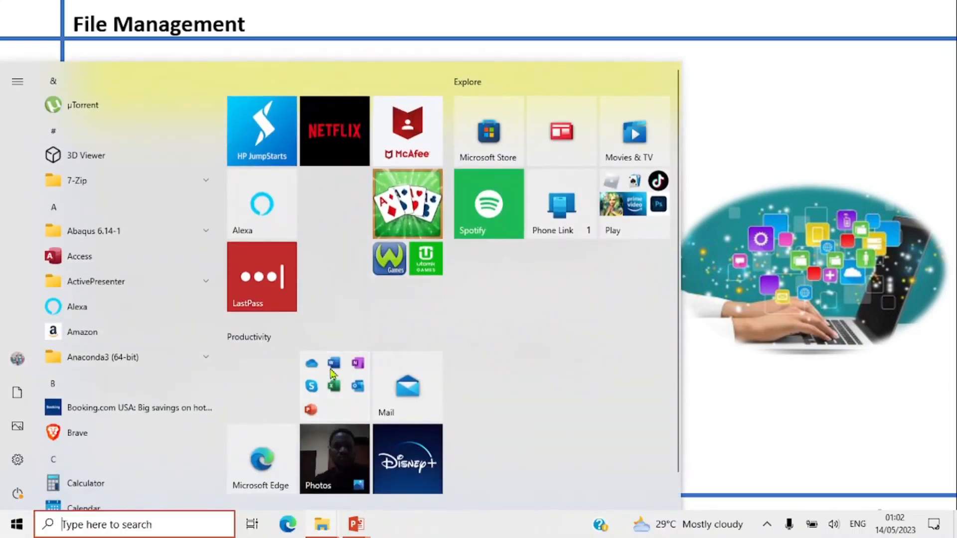
mouse_move(310, 523)
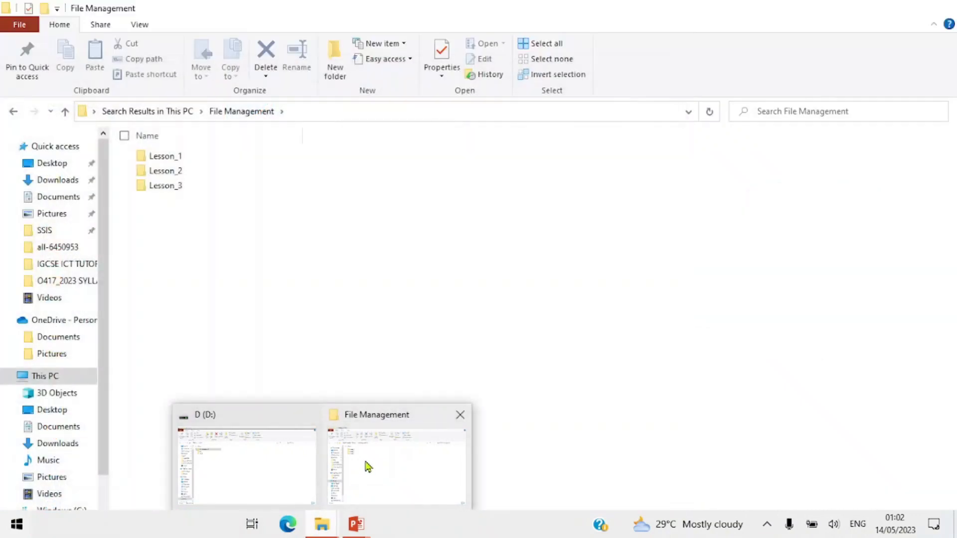
left_click(367, 467)
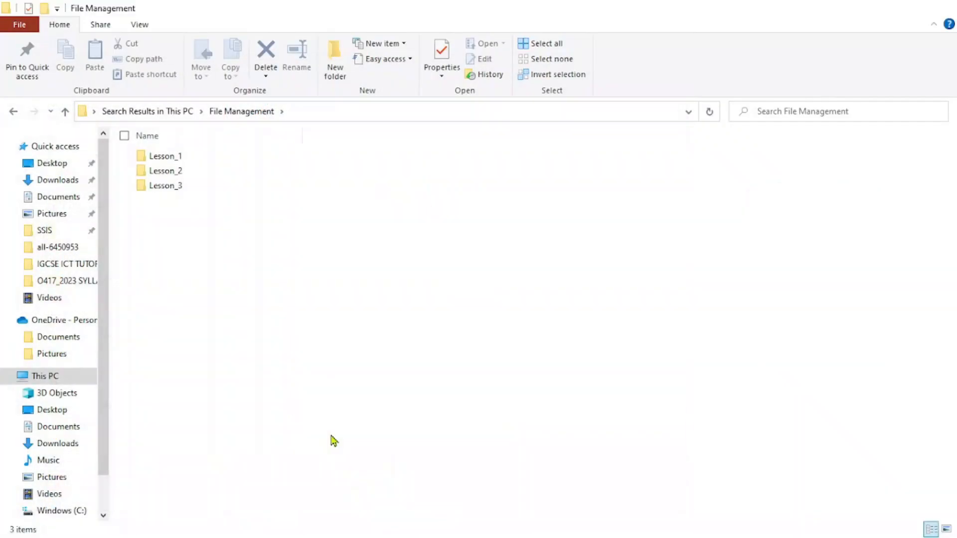
double_click(174, 161)
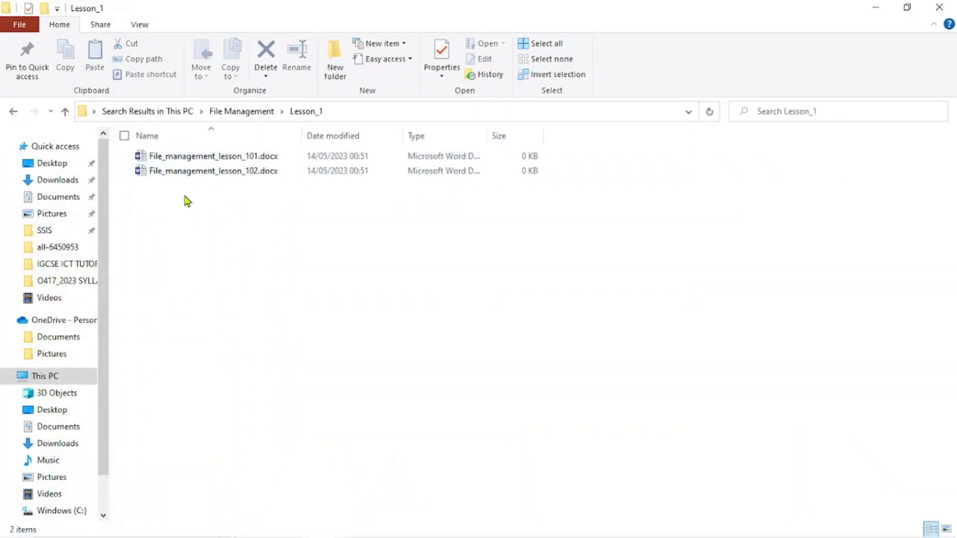
- Move up from Lesson_1 to the search results, and return through File Management to Lesson_1
left_click(65, 111)
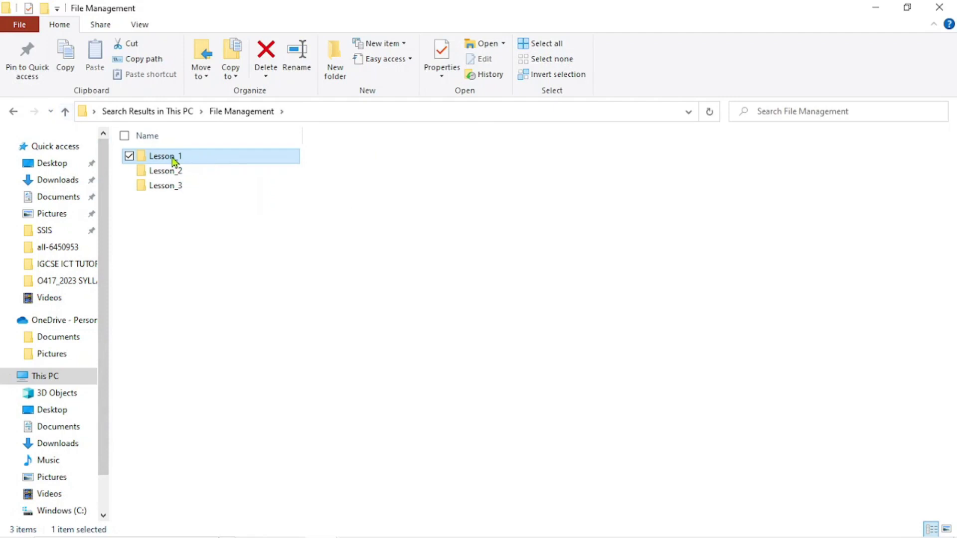
left_click(65, 111)
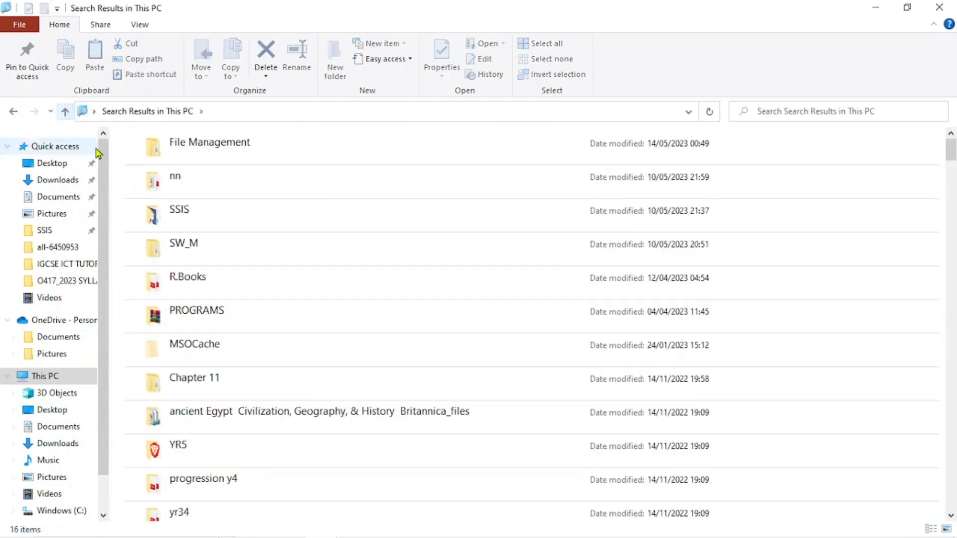
left_click(13, 111)
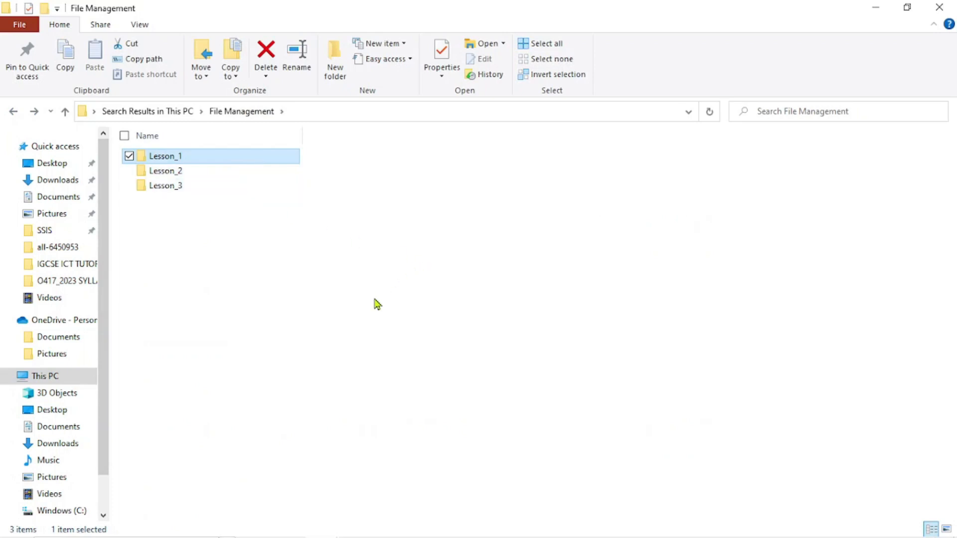
double_click(179, 161)
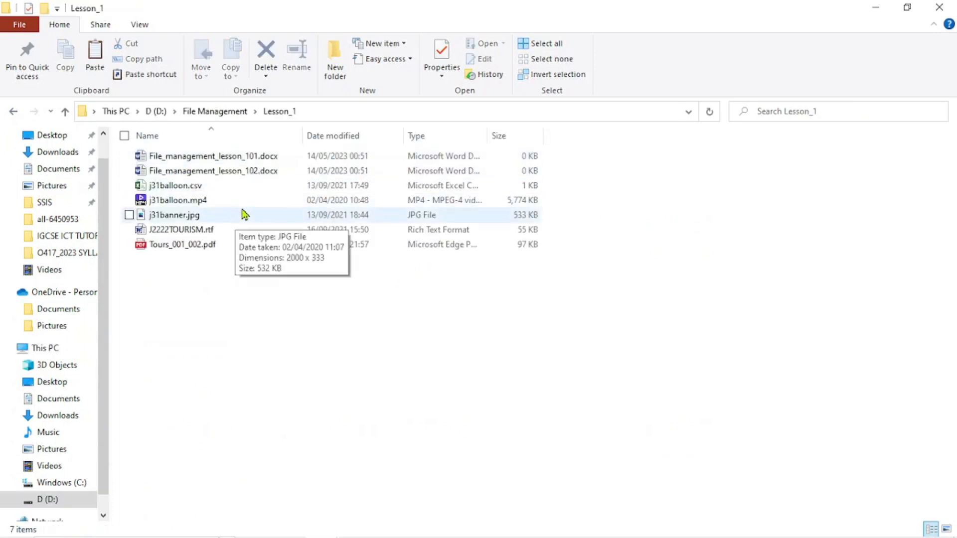
- Hide the Size, Date modified and Type columns in the Lesson_1 file list
right_click(519, 139)
left_click(385, 226)
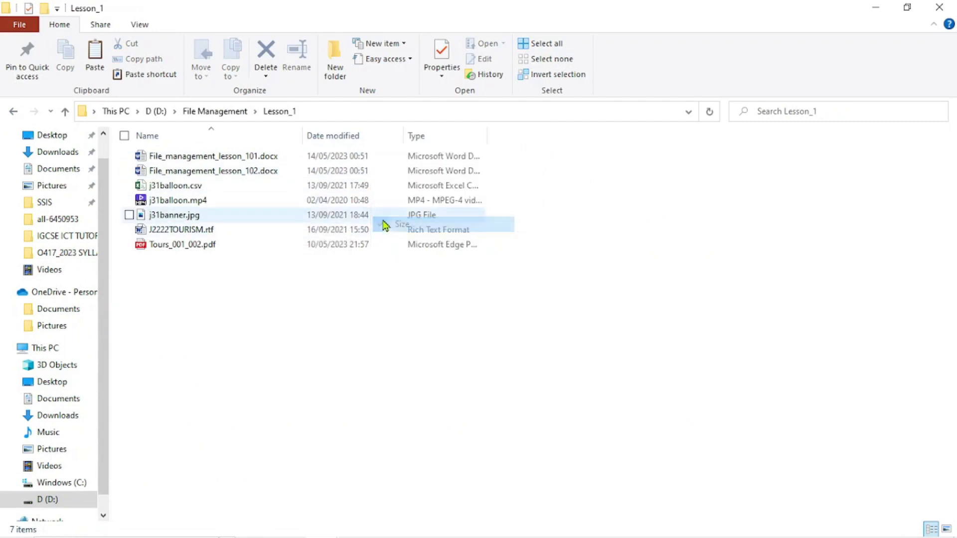
left_click_drag(404, 135, 302, 144)
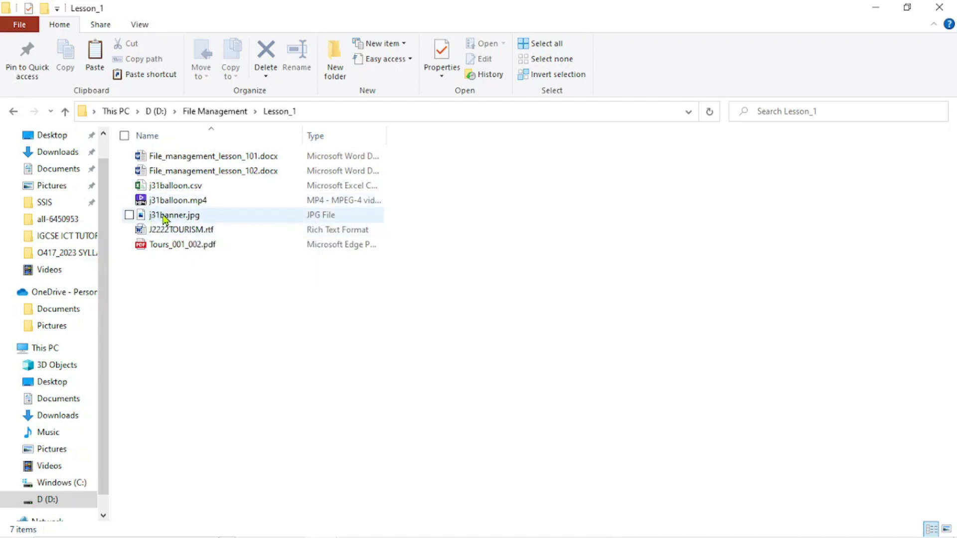
mouse_move(166, 219)
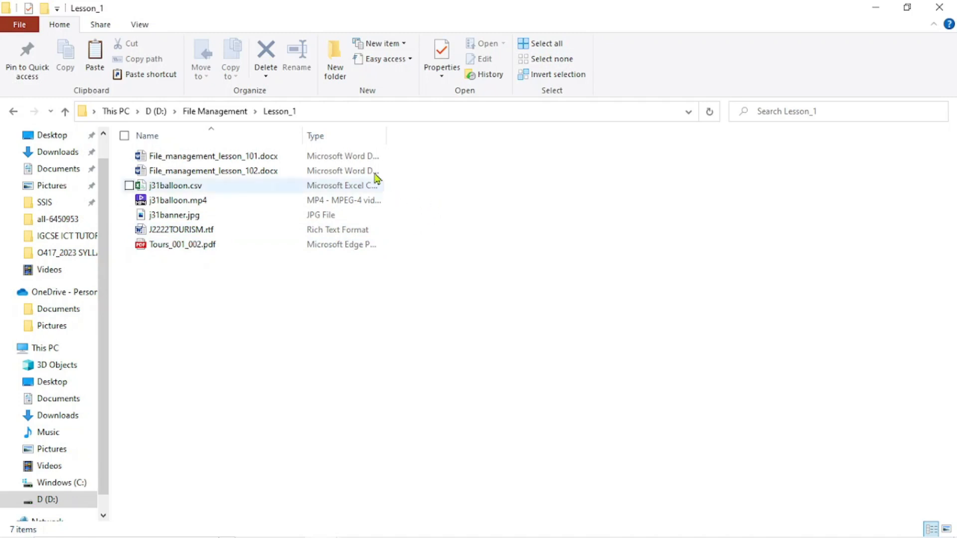
right_click(395, 139)
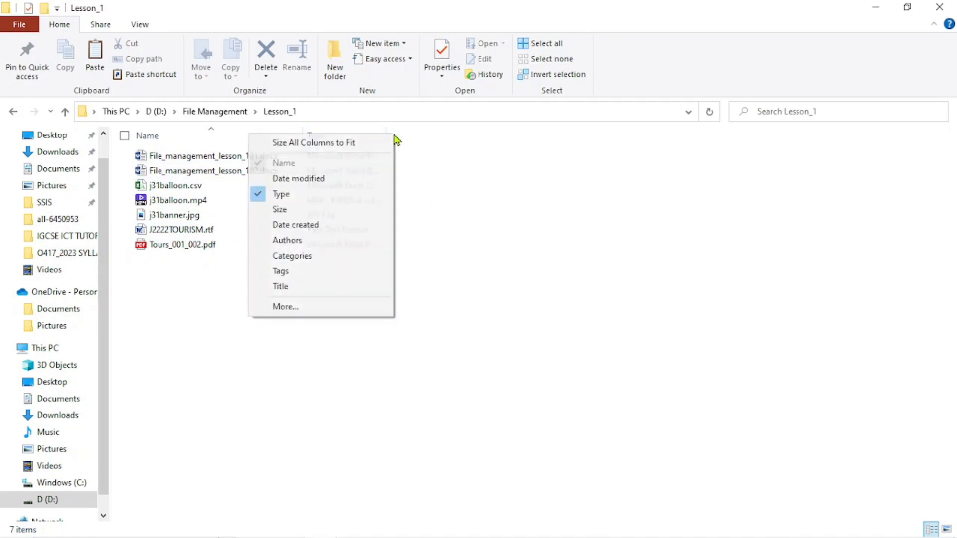
left_click(263, 195)
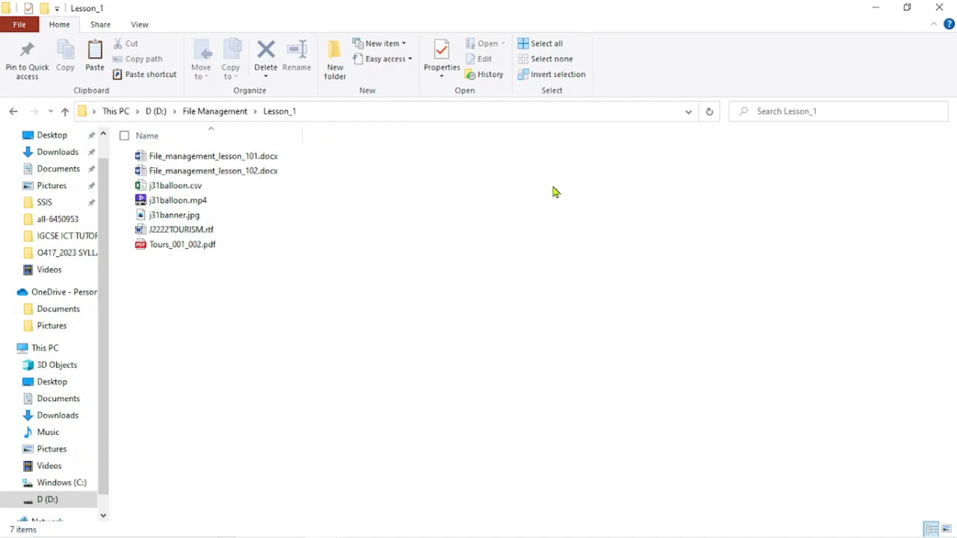
- Display the Type, Size, Date created and Date modified columns for the files in Lesson_1
right_click(290, 139)
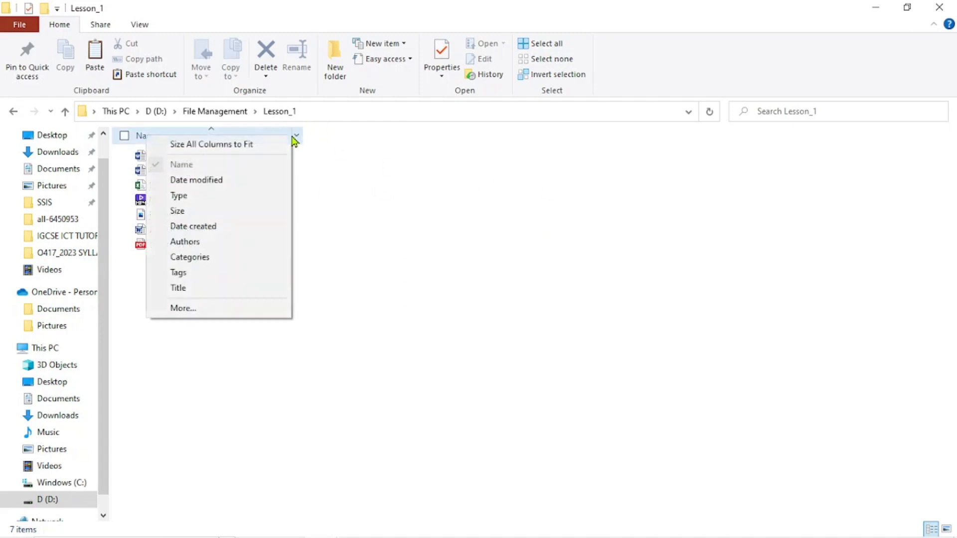
left_click(169, 195)
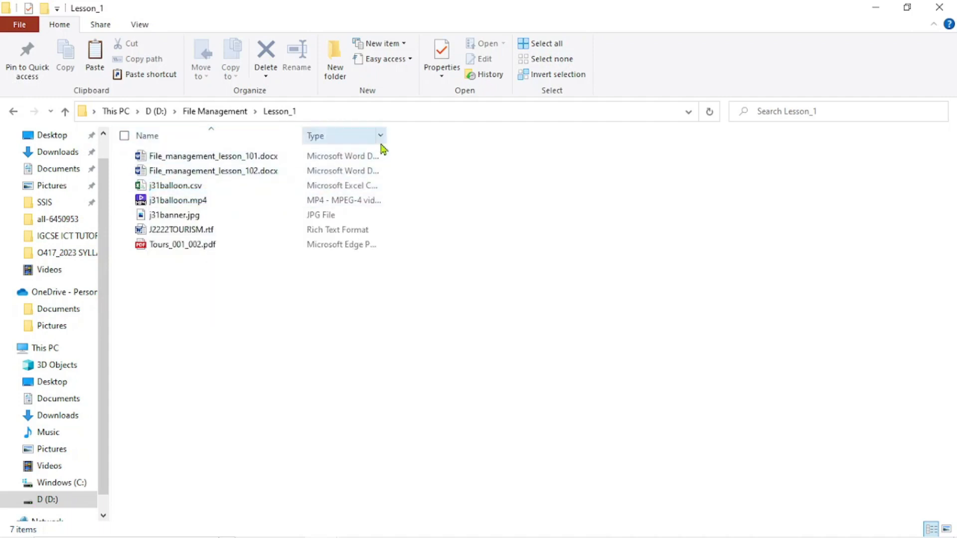
right_click(399, 137)
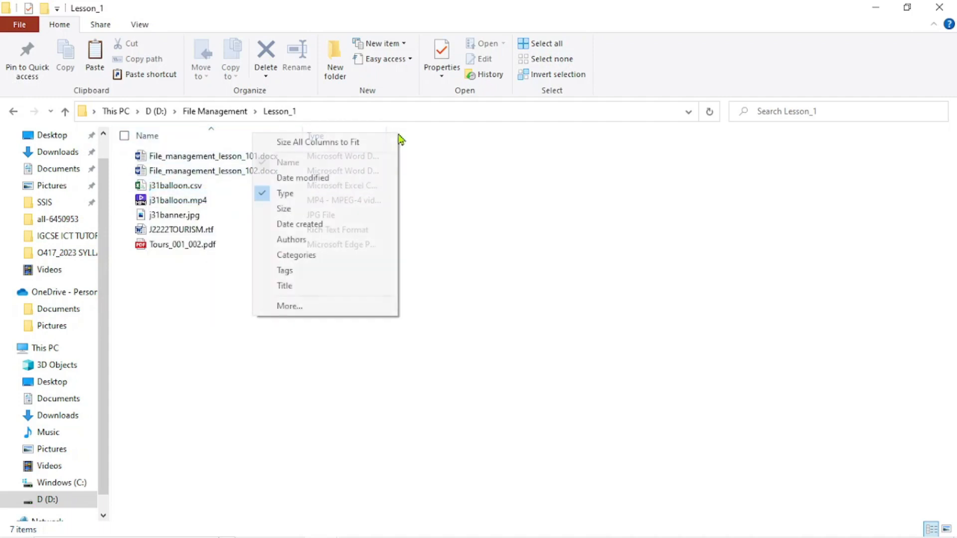
left_click(279, 210)
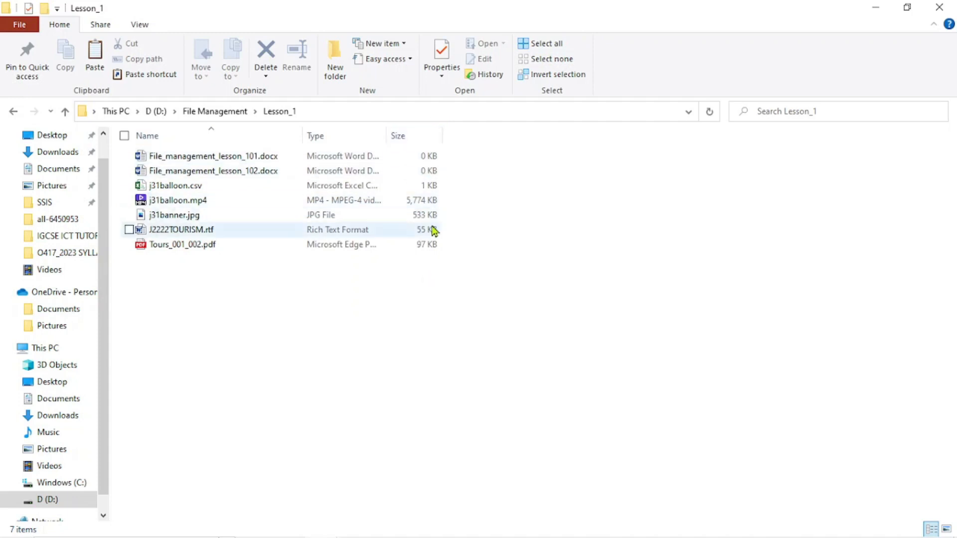
right_click(454, 141)
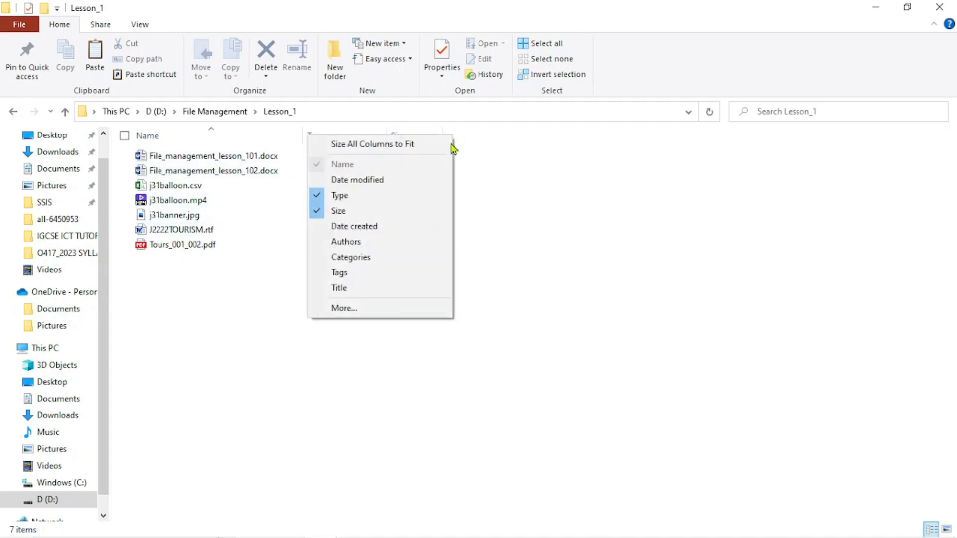
left_click(370, 235)
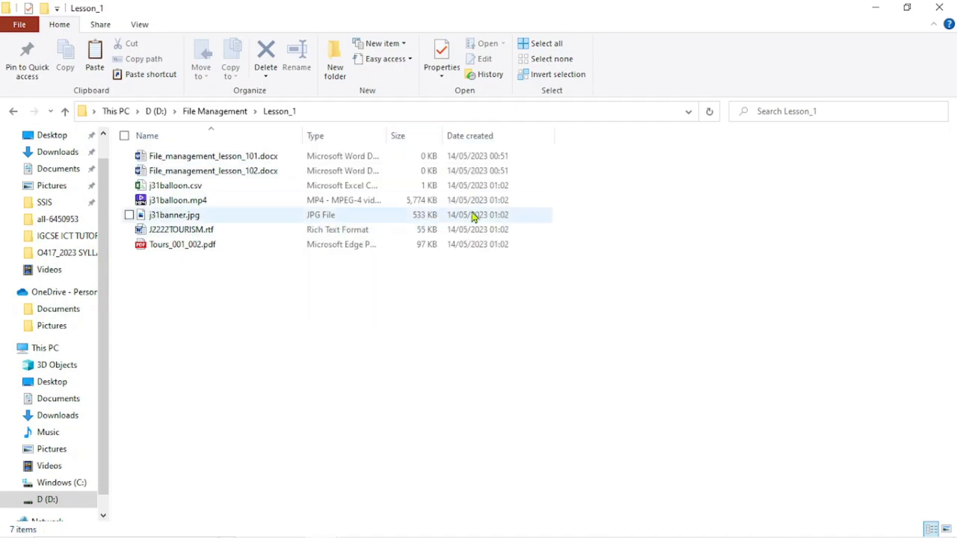
right_click(574, 135)
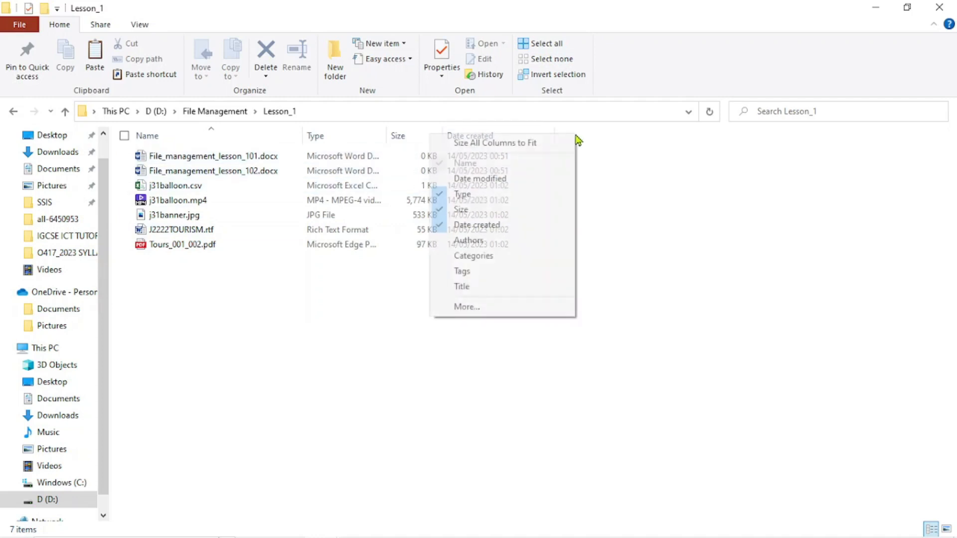
left_click(492, 180)
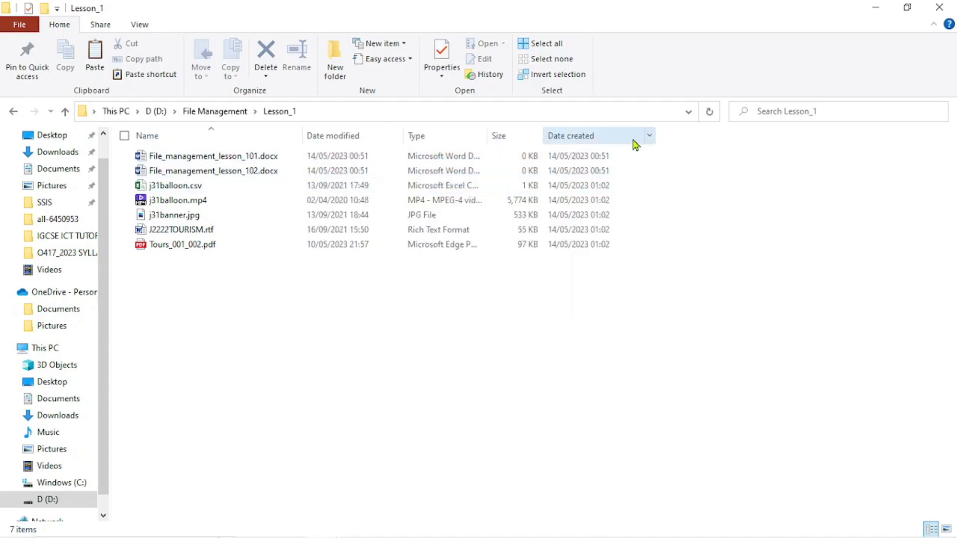
- Add the Dimensions column to the Lesson_1 file list from the full list of available details
right_click(663, 139)
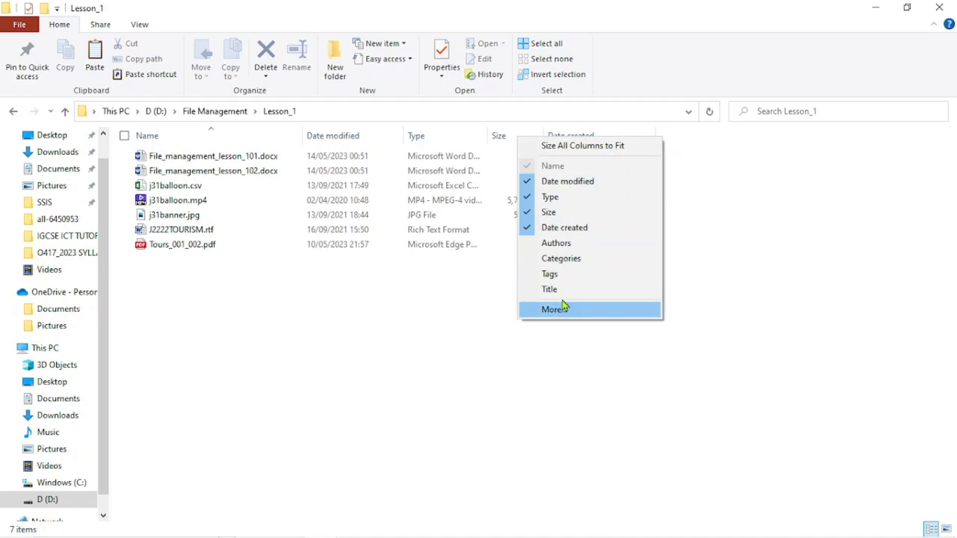
left_click(552, 311)
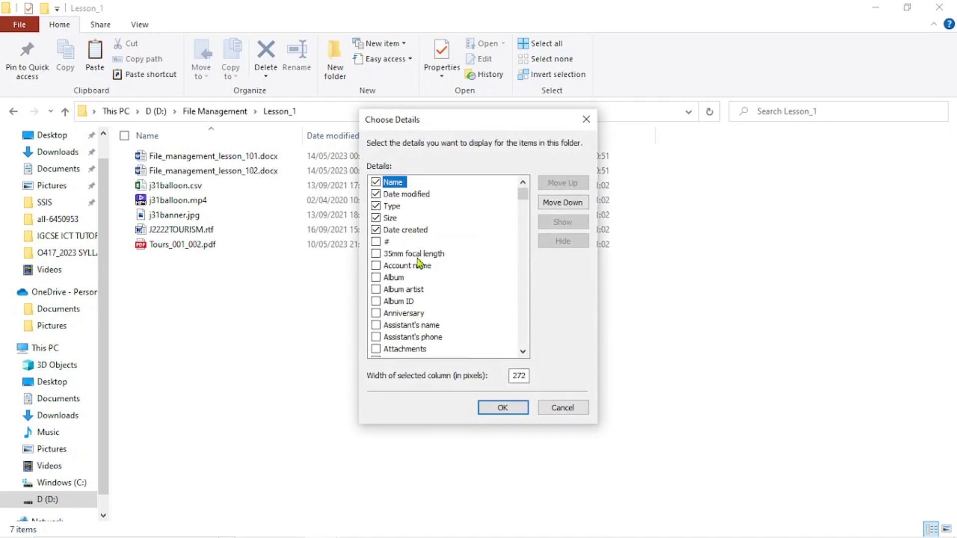
scroll(411, 290, "down", 3)
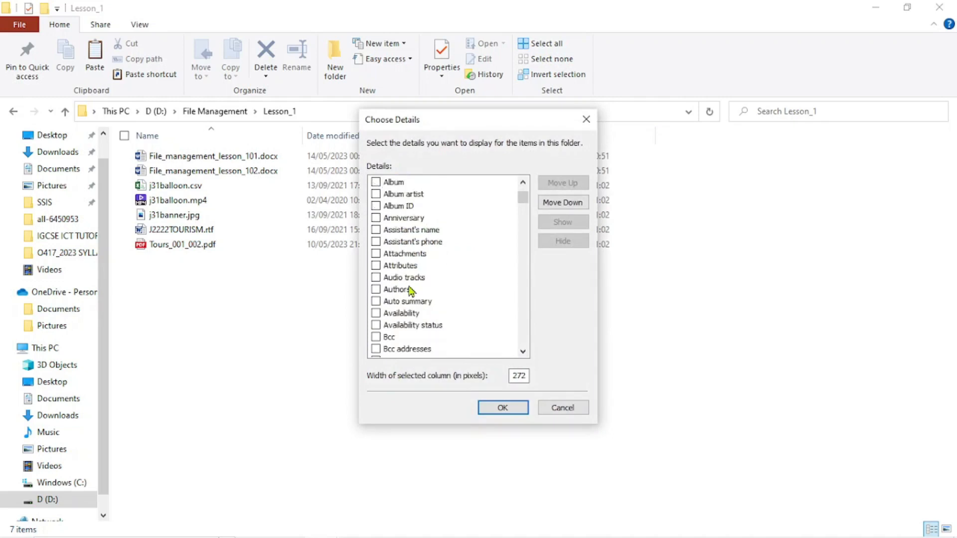
key("Down")
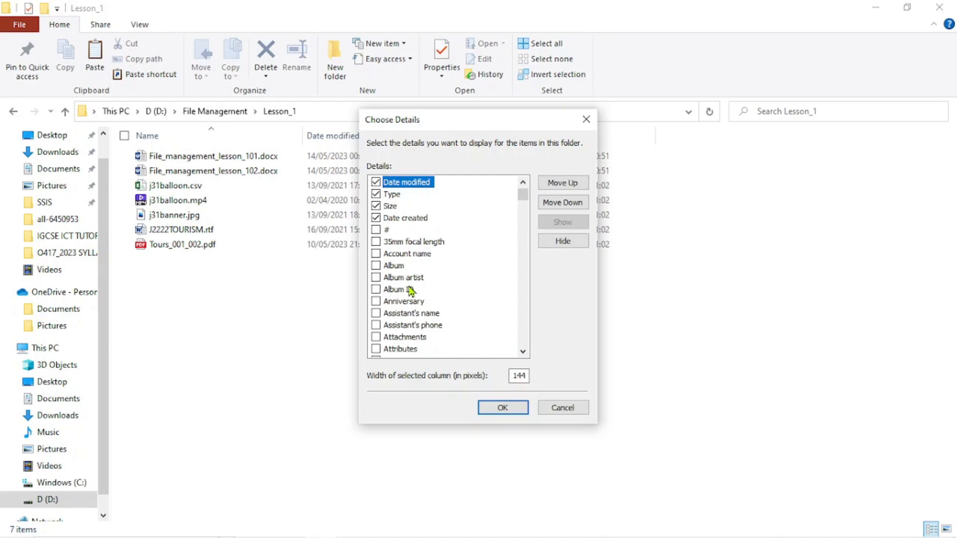
scroll(411, 290, "down", 8)
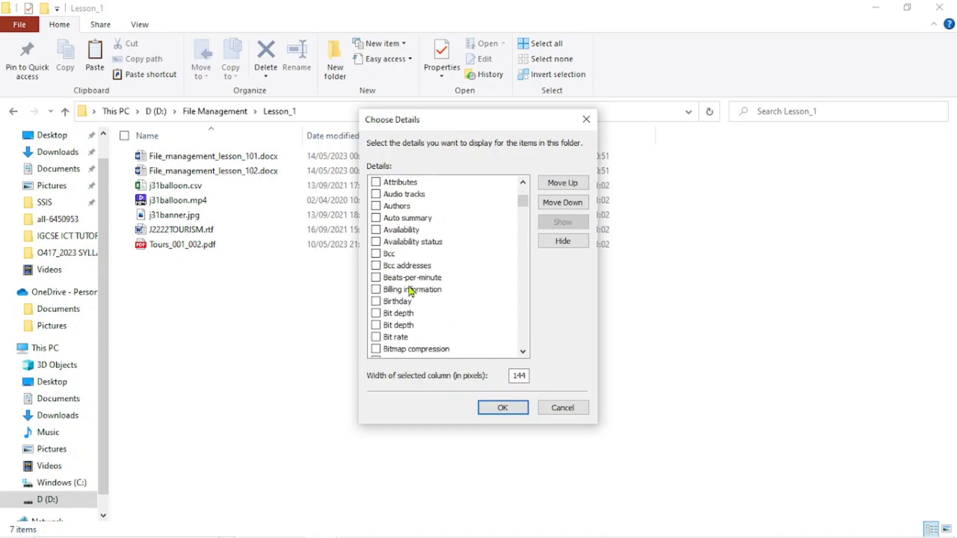
key("d")
key("d")
key("d")
key("d")
key("d")
key("d")
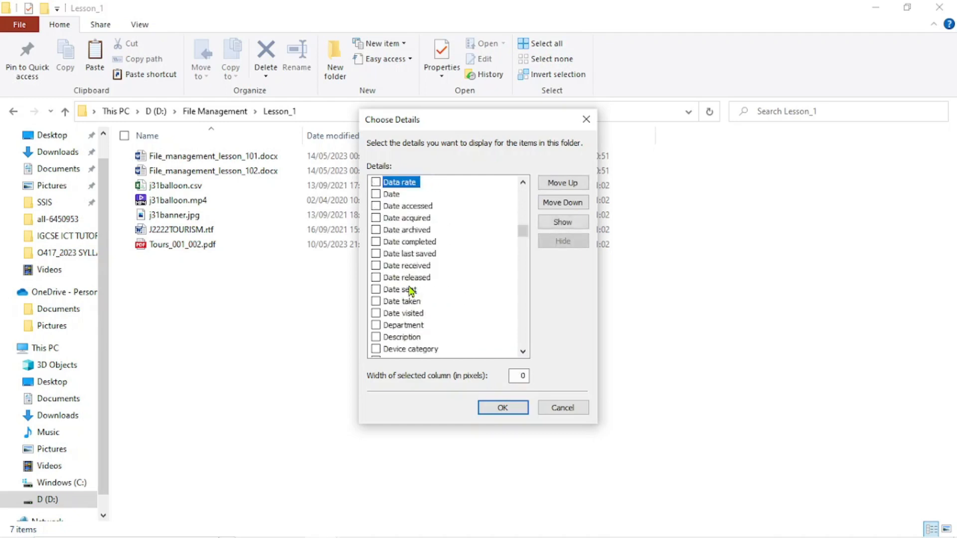
left_click(410, 290)
key("d")
key("d")
key("d")
key("d")
key("d")
key("d")
key("d")
key("d")
key("d")
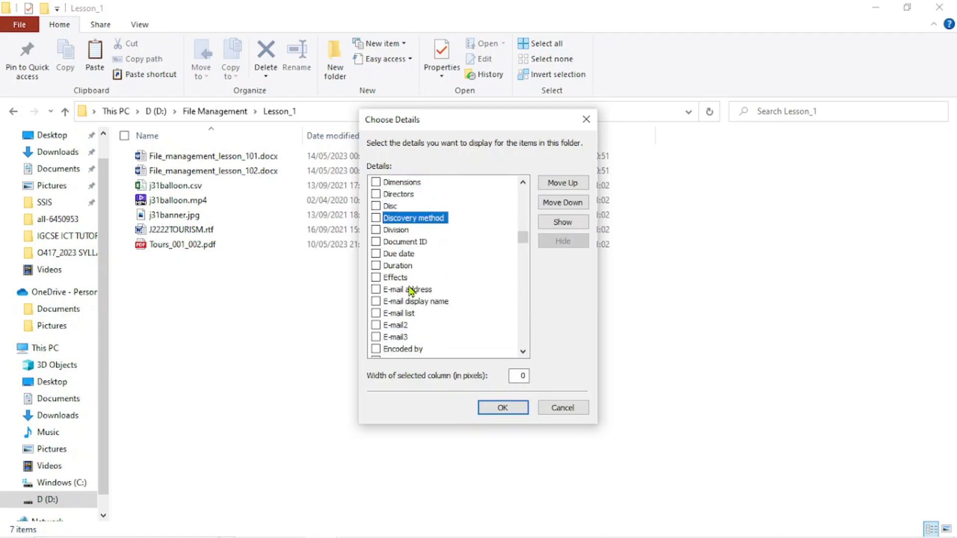
key("d")
key("d")
key("d")
scroll(411, 290, "up", 3)
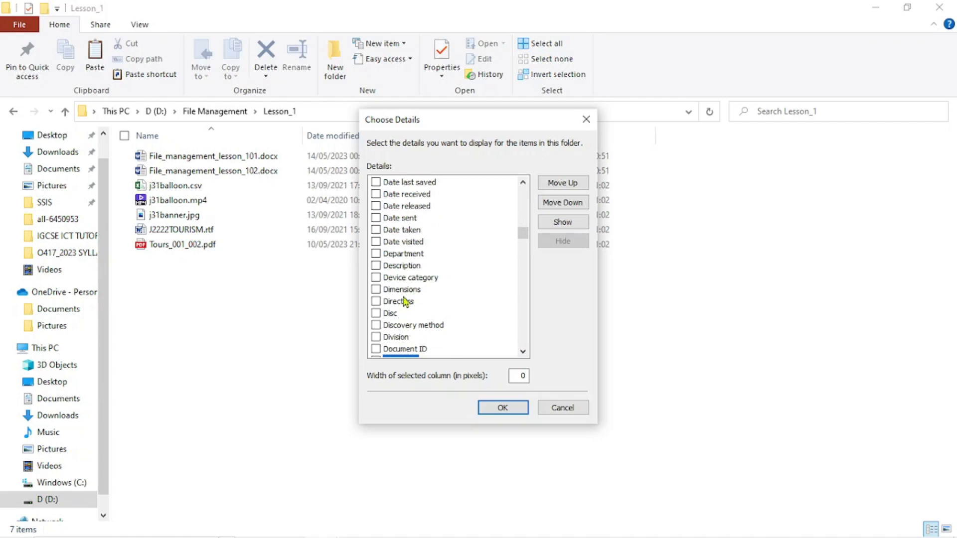
left_click(405, 294)
left_click(375, 289)
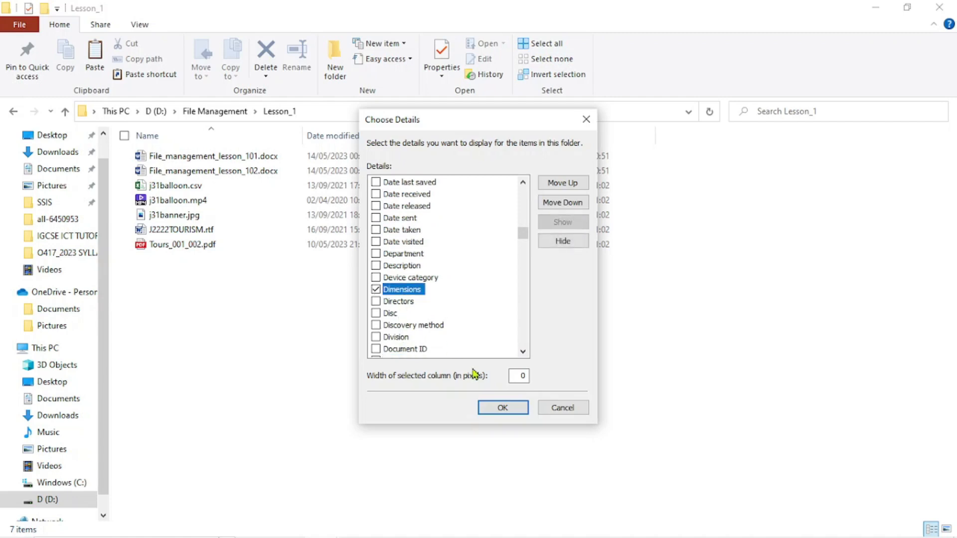
left_click(500, 408)
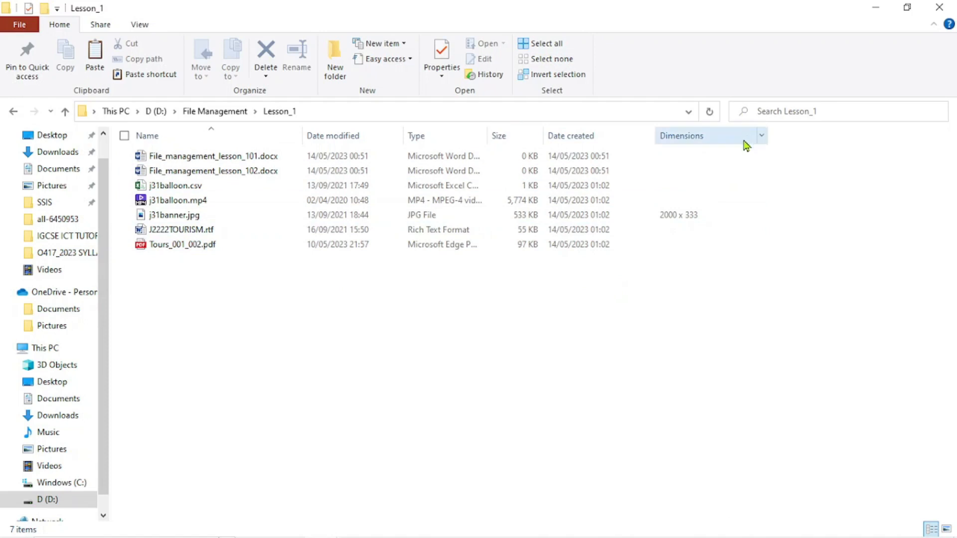
- Review the full list of details available for the Lesson_1 files and close it without changing the columns
right_click(403, 340)
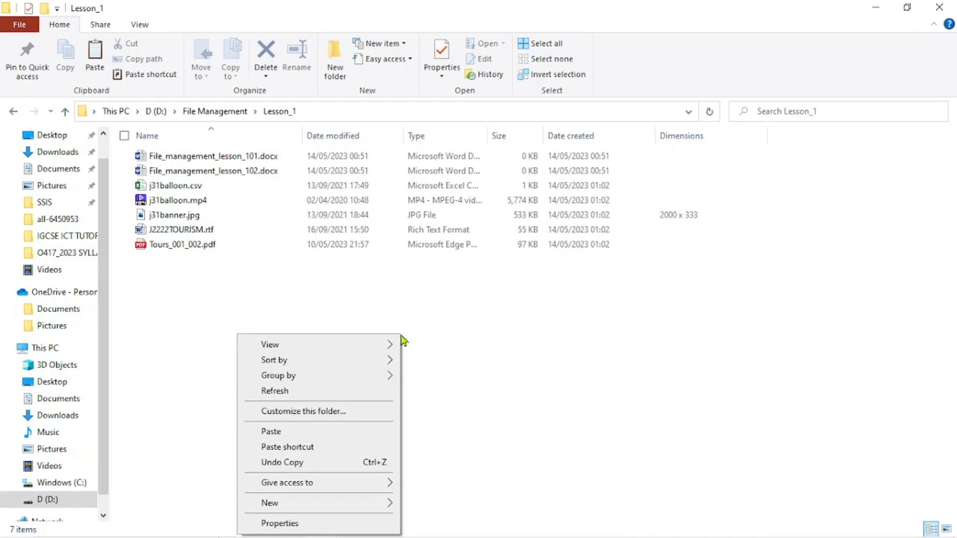
left_click(546, 278)
left_click_drag(545, 278, 632, 142)
right_click(632, 142)
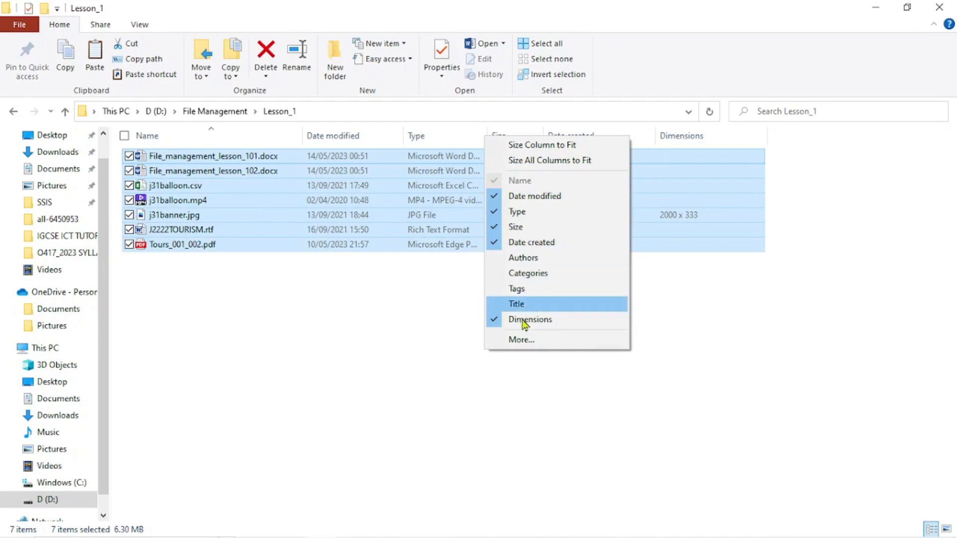
left_click(516, 339)
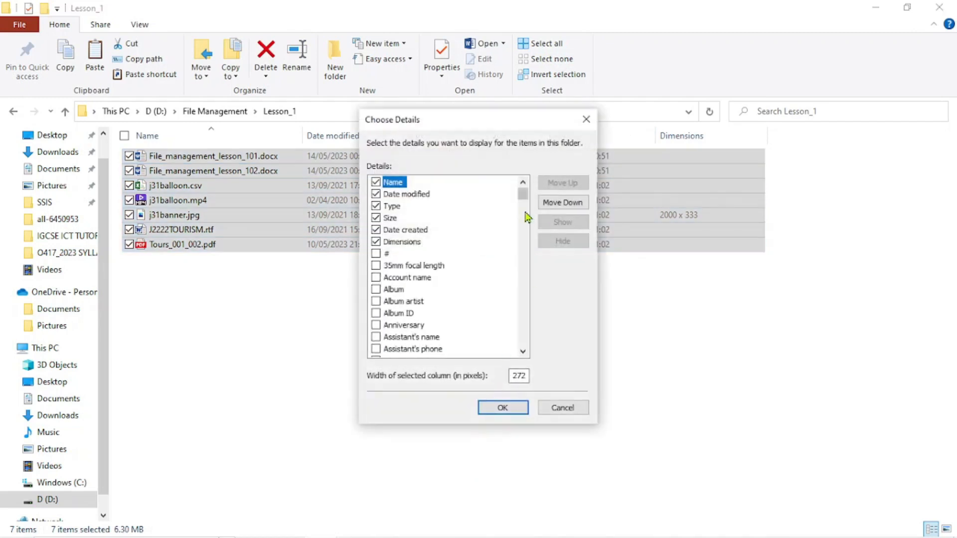
left_click(586, 124)
left_click(347, 387)
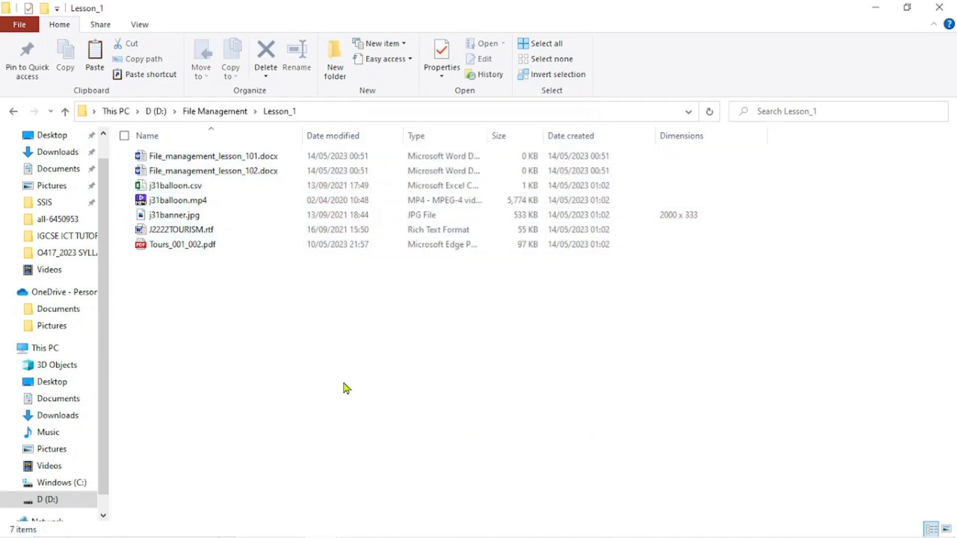
- Switch to the File Management slide show in PowerPoint, and return to the Lesson_1 window in File Explorer
mouse_move(344, 535)
left_click(430, 461)
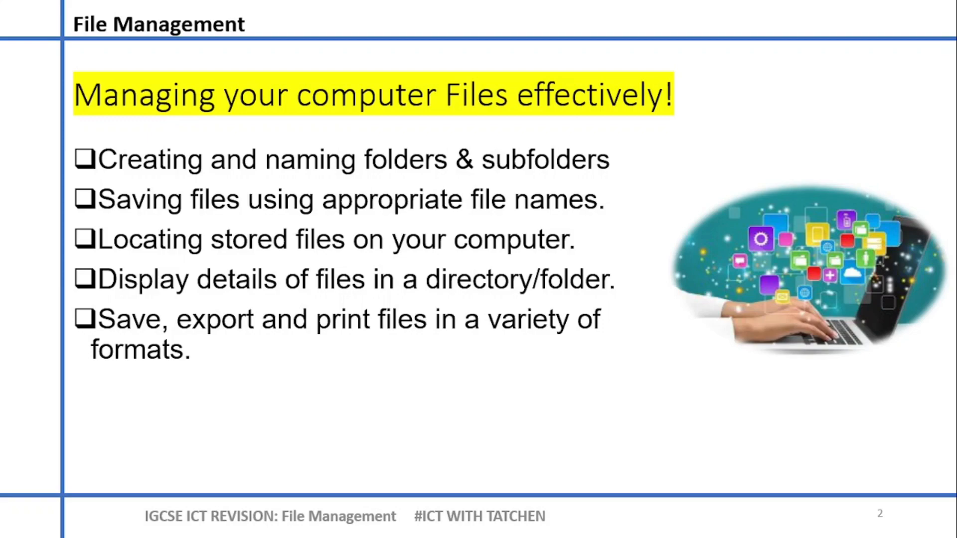
key("super")
mouse_move(322, 524)
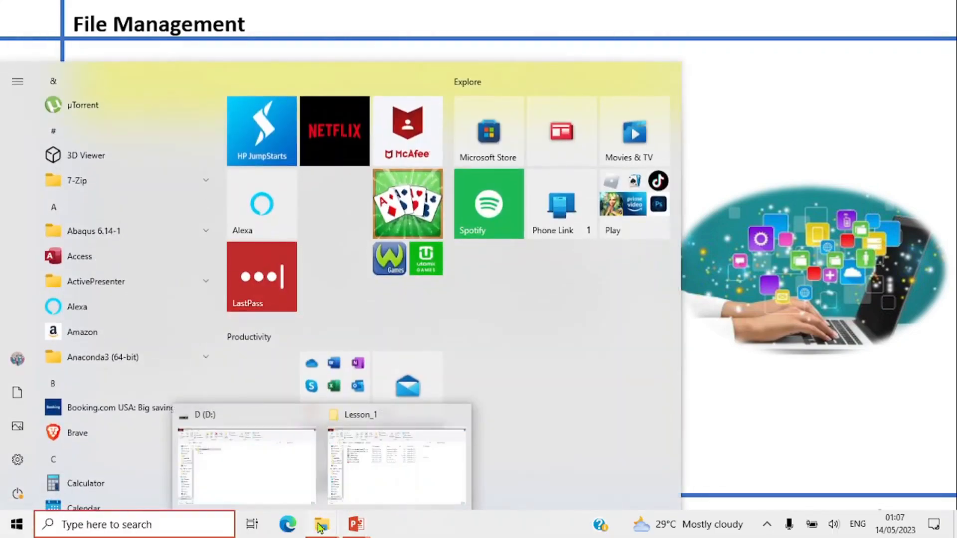
left_click(362, 464)
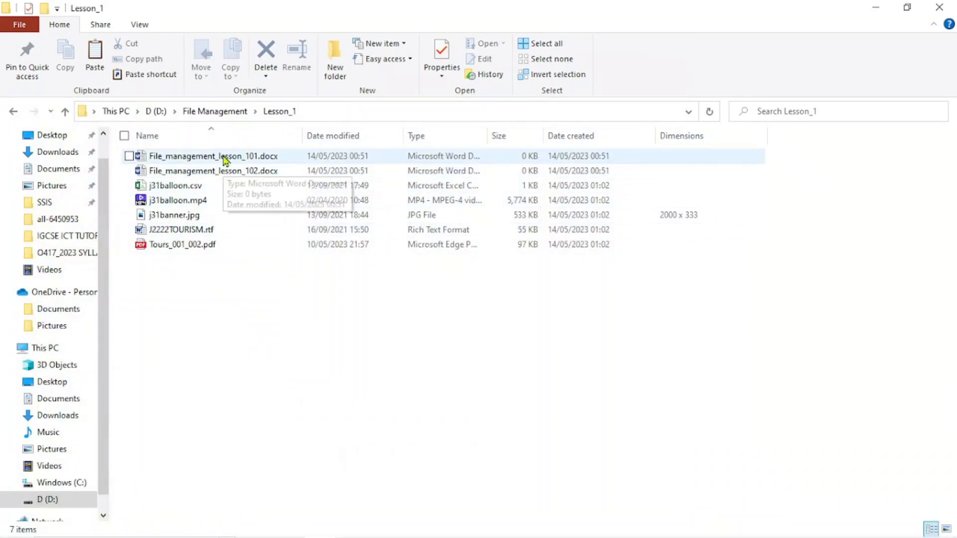
- Open J2222TOURISM.rtf from the Lesson_1 folder in Word and look through the document
double_click(213, 235)
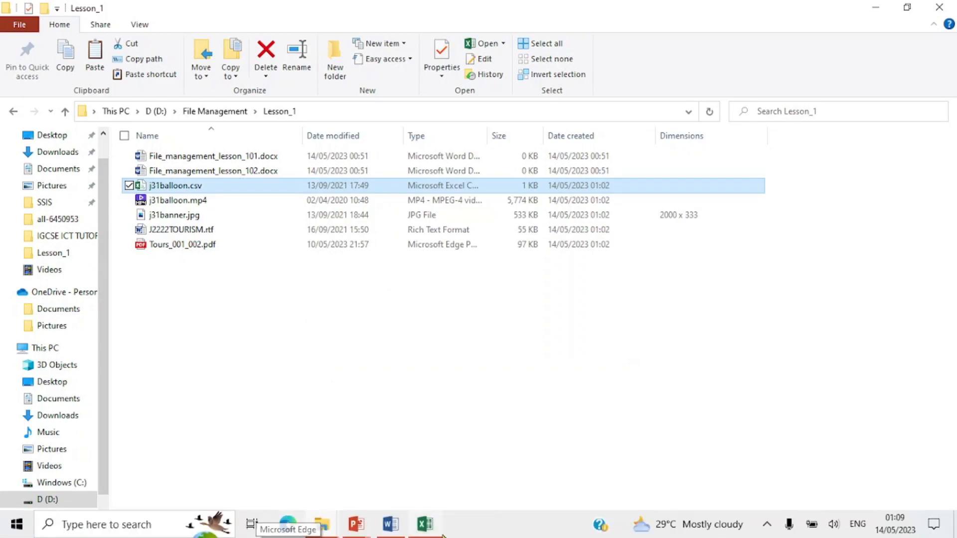
scroll(493, 268, "down", 15)
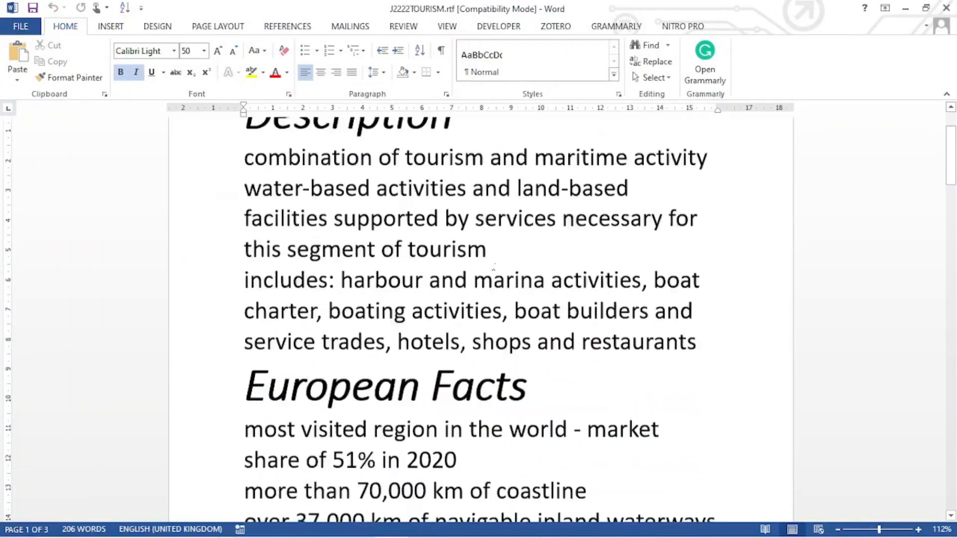
scroll(494, 268, "up", 15)
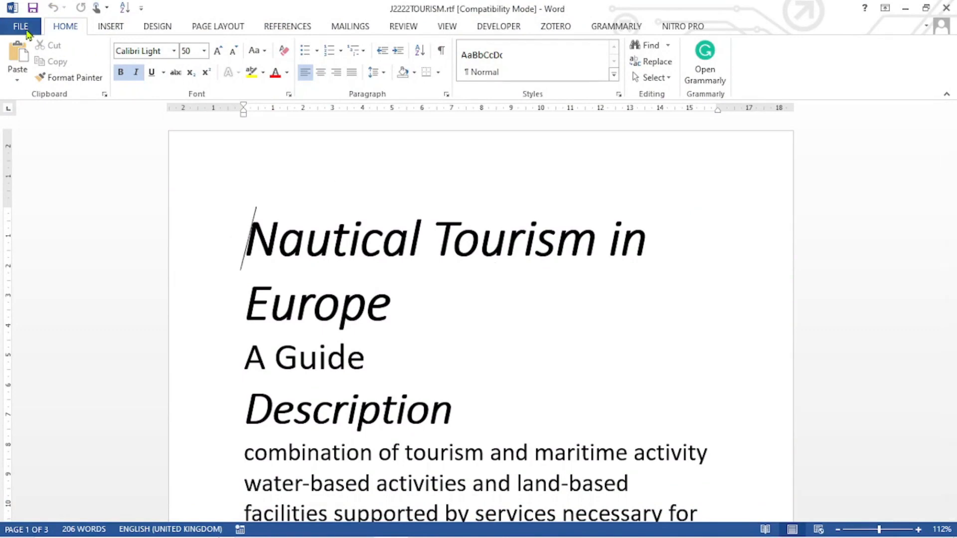
- View the file information of J2222TOURISM.rtf and return to the document
left_click(21, 27)
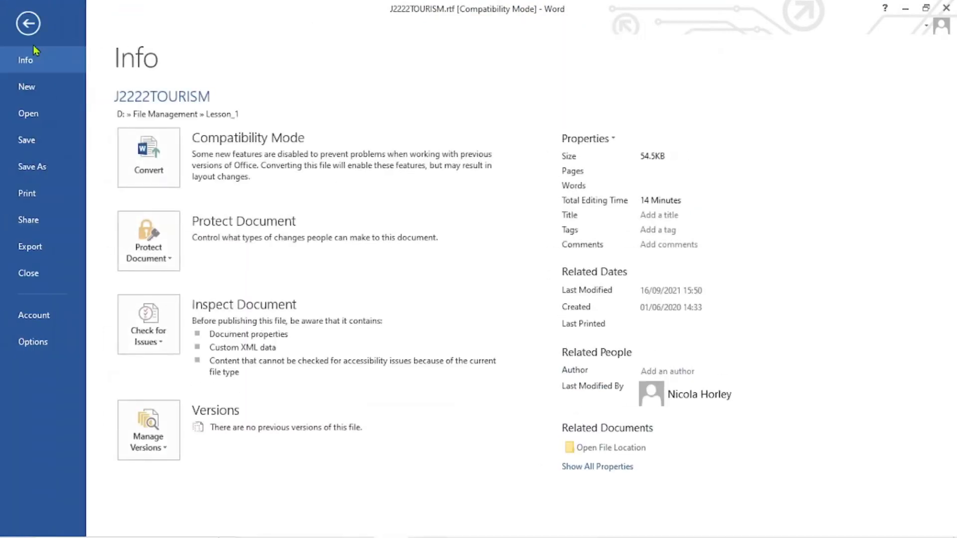
left_click(28, 24)
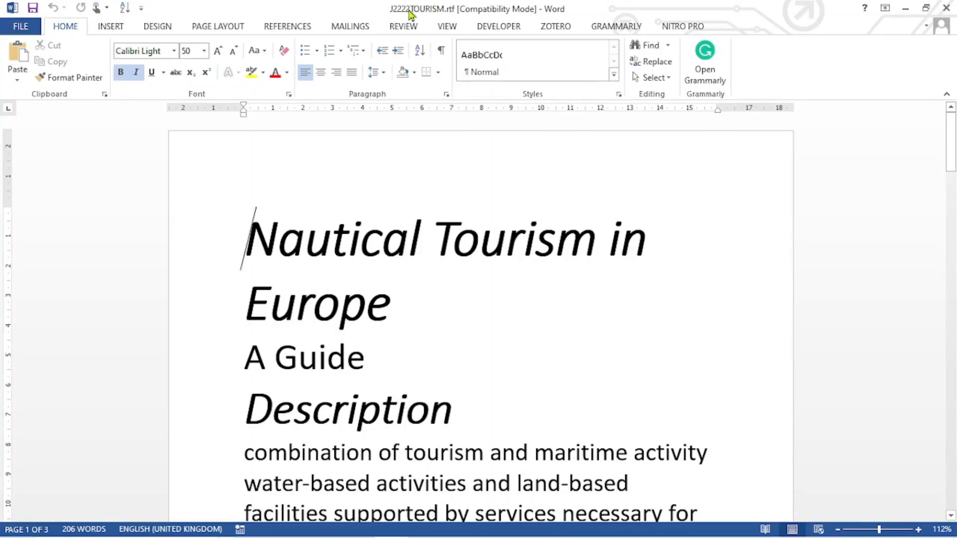
left_click(21, 26)
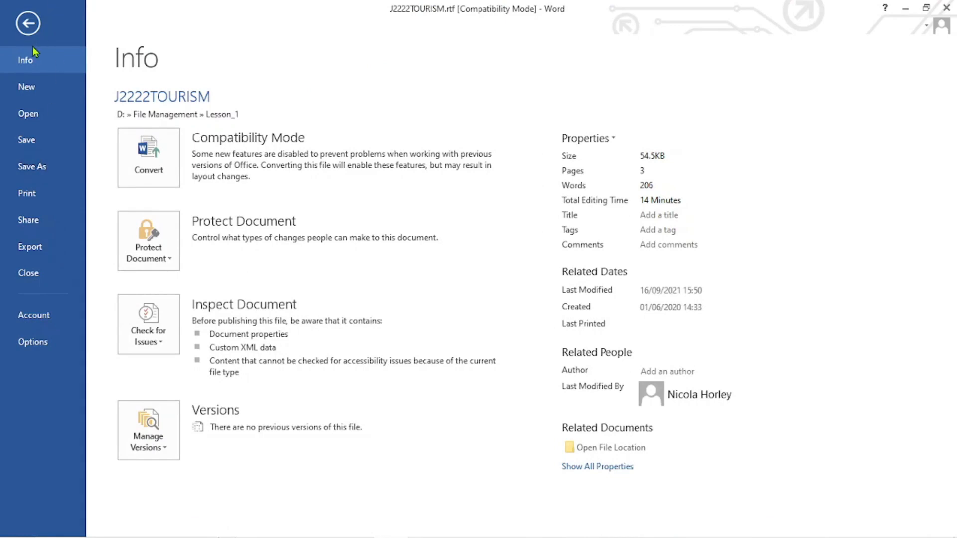
left_click(26, 27)
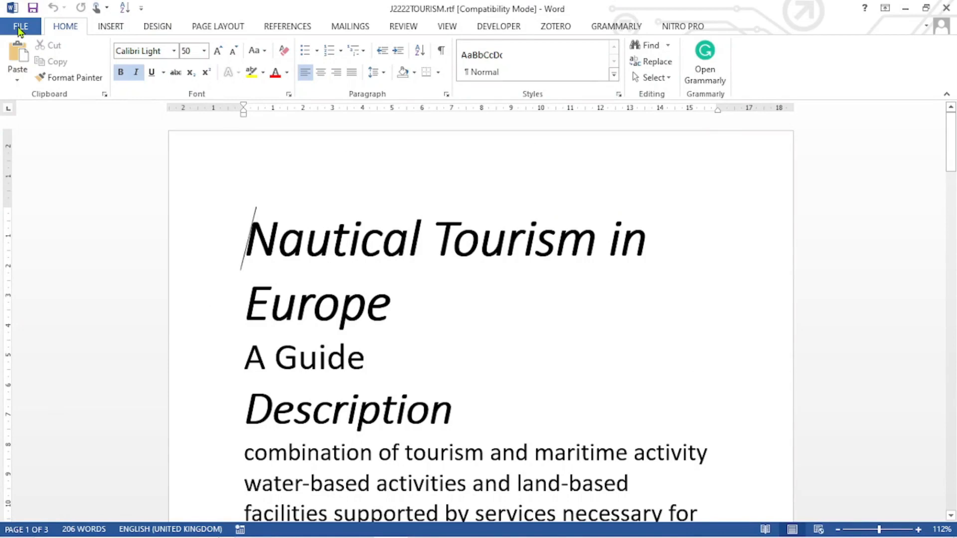
- Start saving a copy of J2222TOURISM in the Lesson_1 folder with Word Document (*.docx) as the file type
left_click(20, 28)
left_click(36, 172)
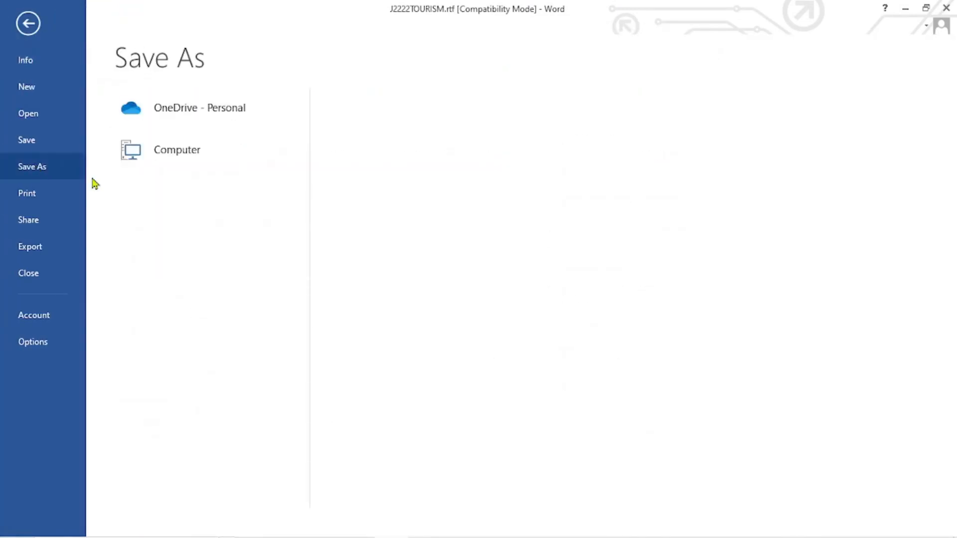
left_click(384, 154)
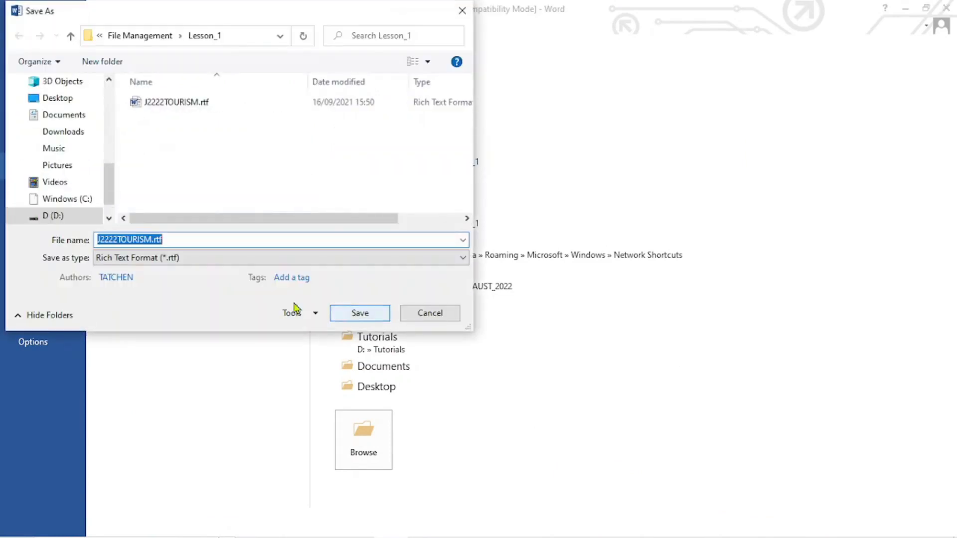
left_click(200, 260)
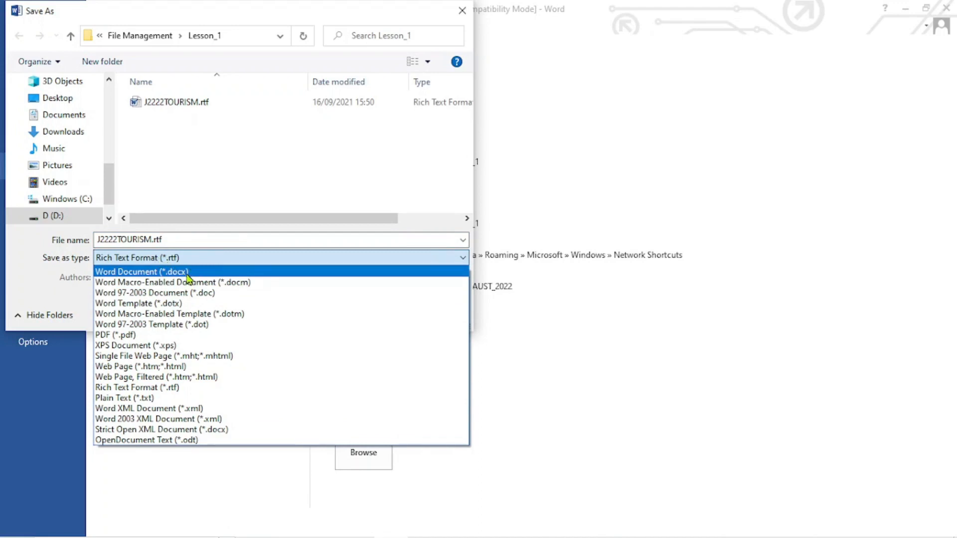
left_click(187, 274)
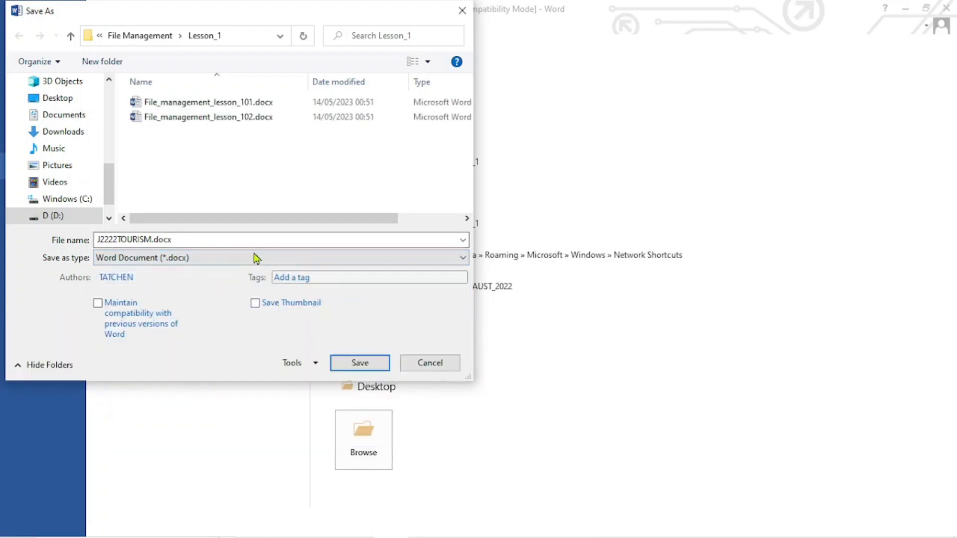
- Name the copy File_management_lesson_103.docx and save it, accepting the upgrade to the newest file format
left_click(149, 240)
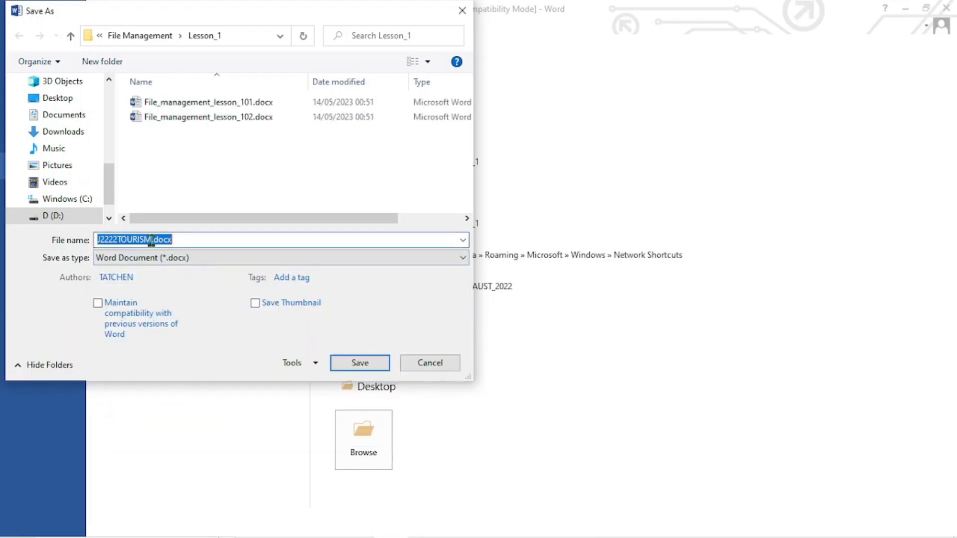
left_click(151, 240)
key("BackSpace")
key("BackSpace")
key("BackSpace")
key("BackSpace")
key("BackSpace")
key("BackSpace")
key("BackSpace")
key("BackSpace")
key("BackSpace")
key("BackSpace")
key("BackSpace")
key("BackSpace")
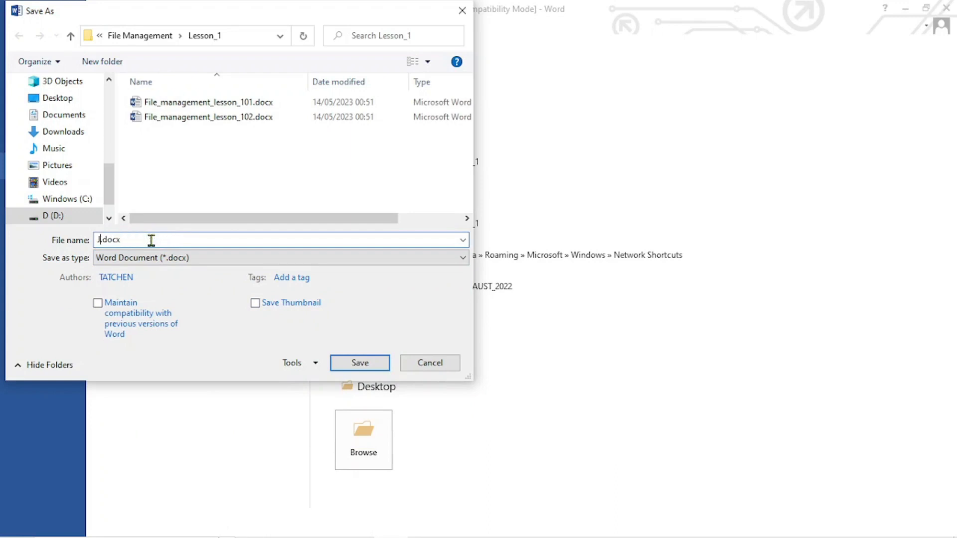
type("Filem")
type("_management")
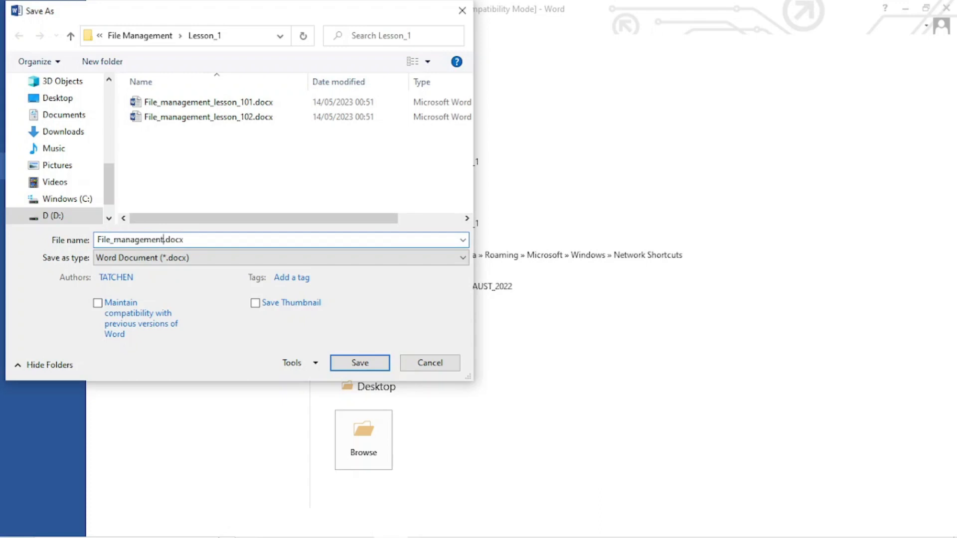
type("_lesson_103")
left_click(375, 365)
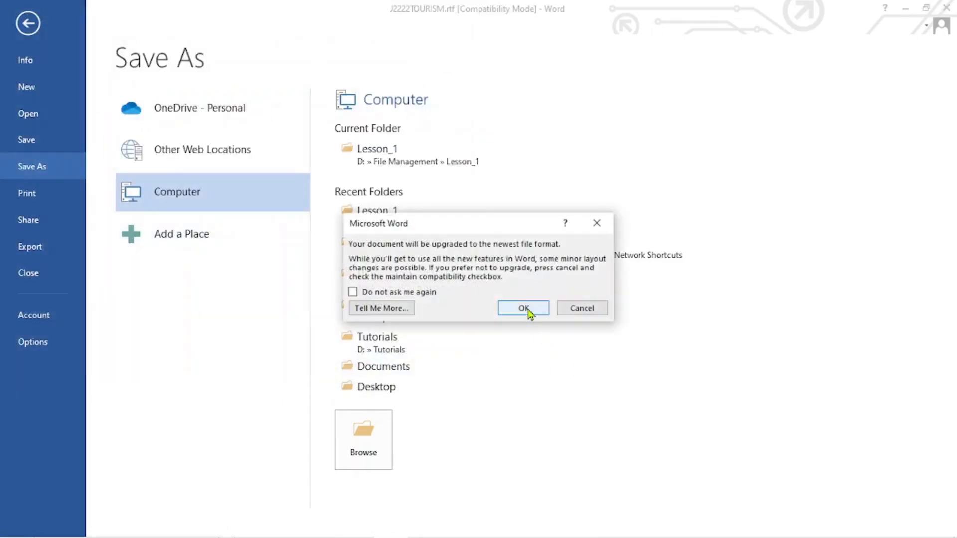
left_click(521, 308)
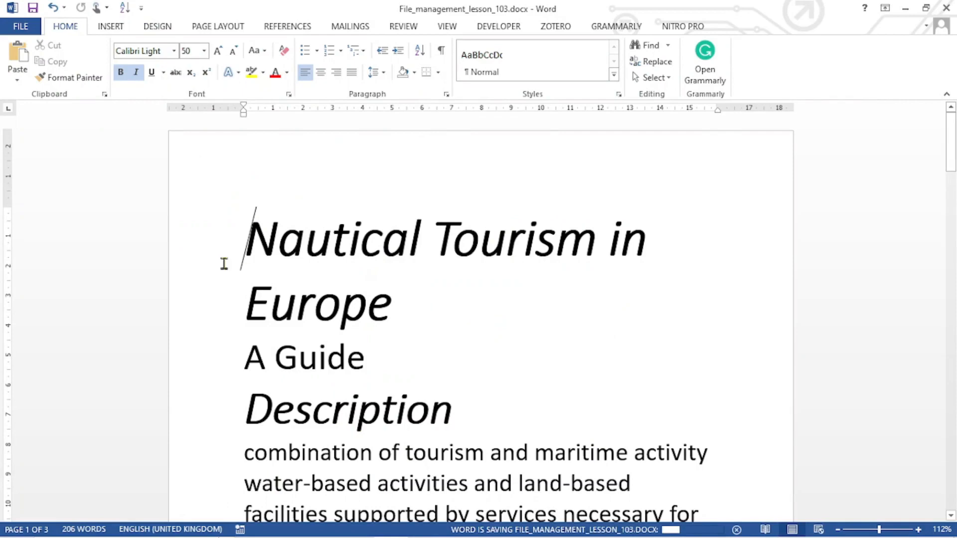
- View the file information of File_management_lesson_103.docx and return to the document
left_click(23, 28)
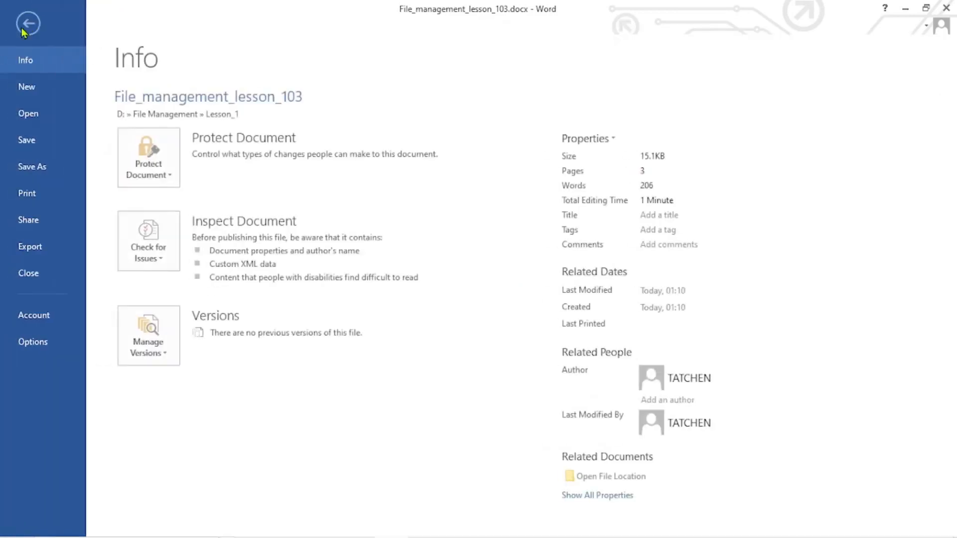
left_click(28, 23)
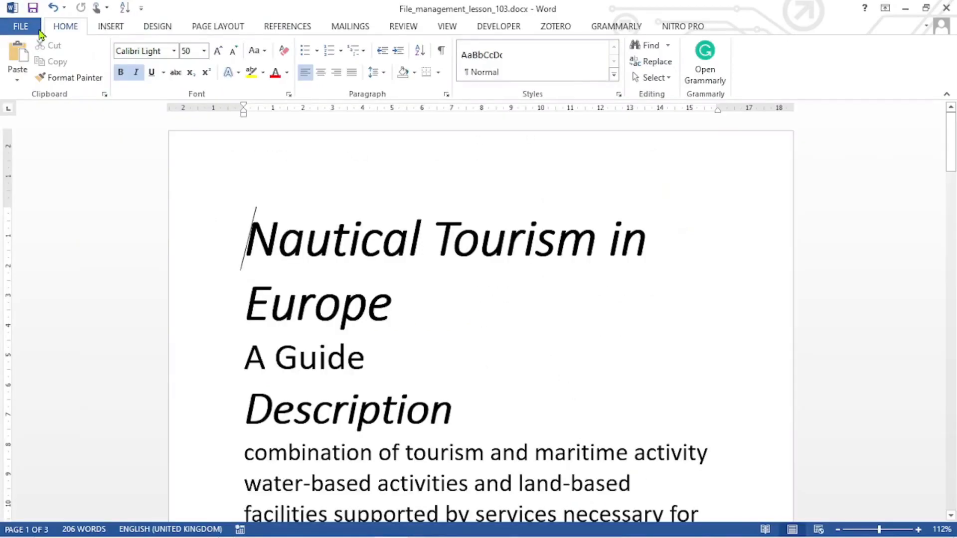
- Export the document as a PDF named File_management_lesson_103.pdf in the Lesson_1 folder with standard optimization
left_click(34, 31)
left_click(46, 249)
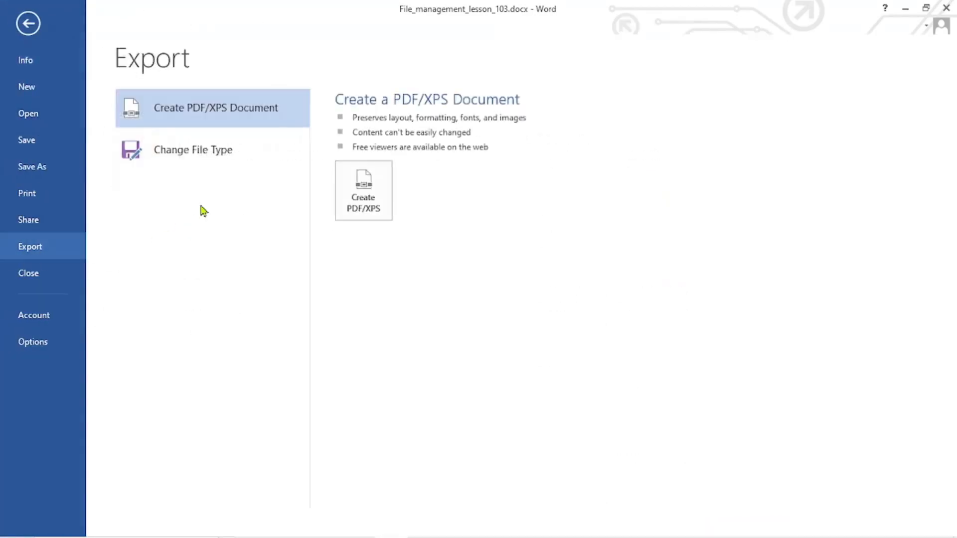
left_click(342, 212)
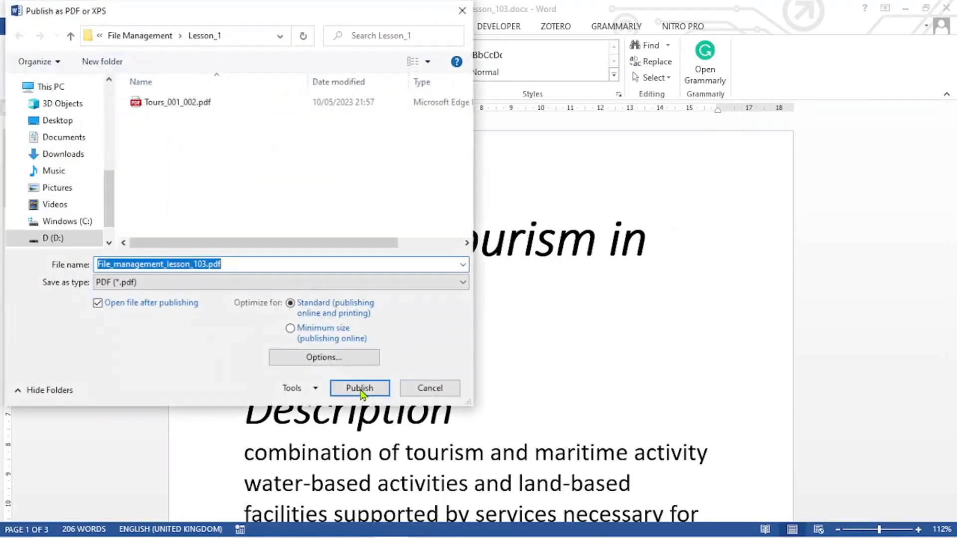
left_click(209, 265)
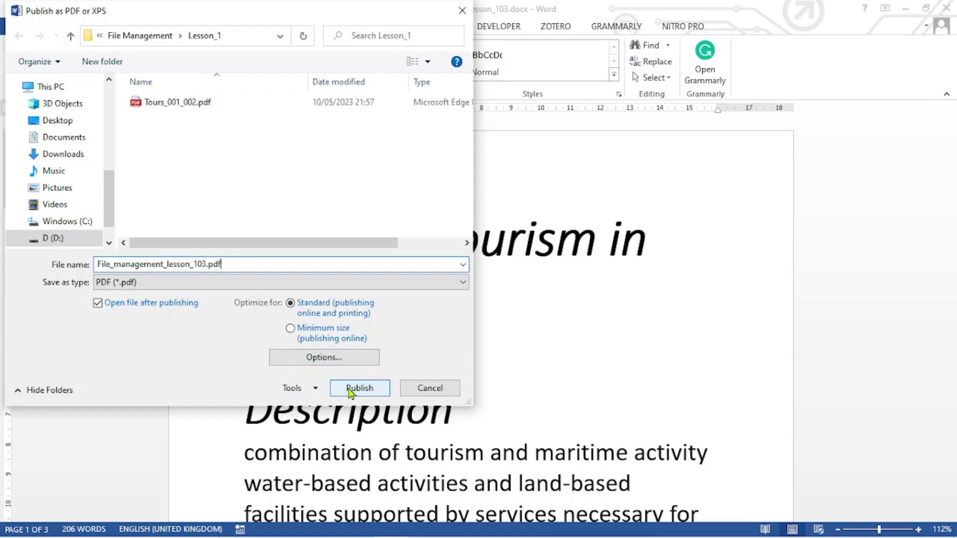
left_click(350, 392)
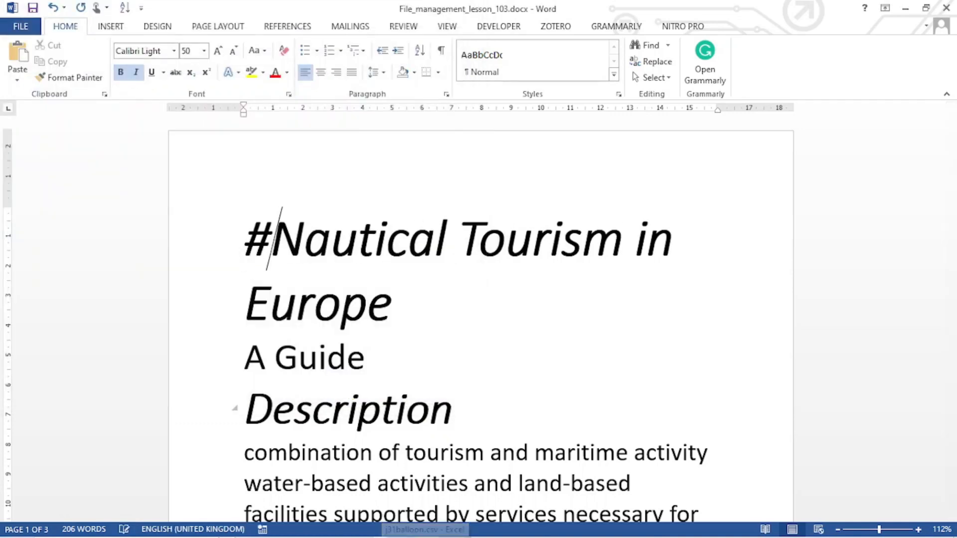
- Open File_management_lesson_103.pdf from the Lesson_1 folder in File Explorer, maximize it, look through its first page and minimize it
left_click(903, 8)
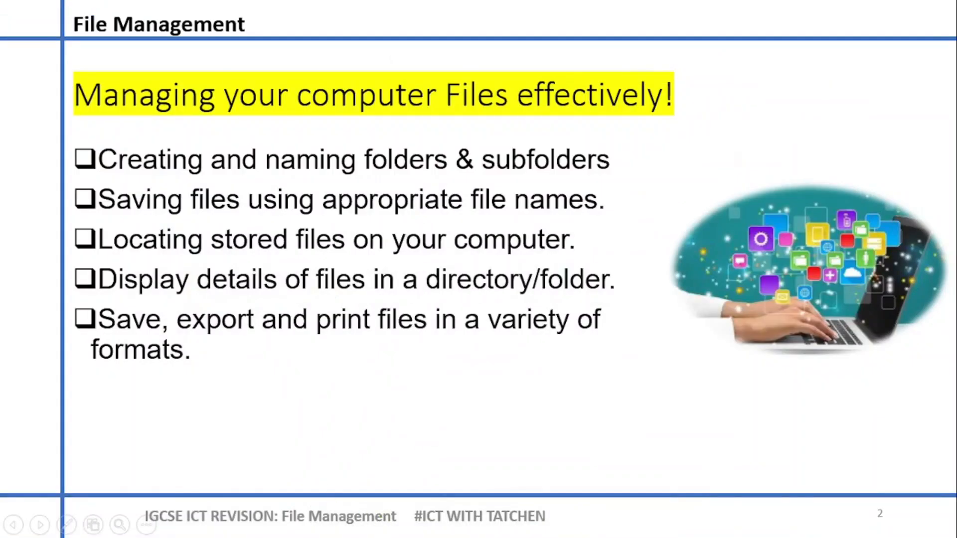
key("super")
mouse_move(321, 523)
left_click(365, 461)
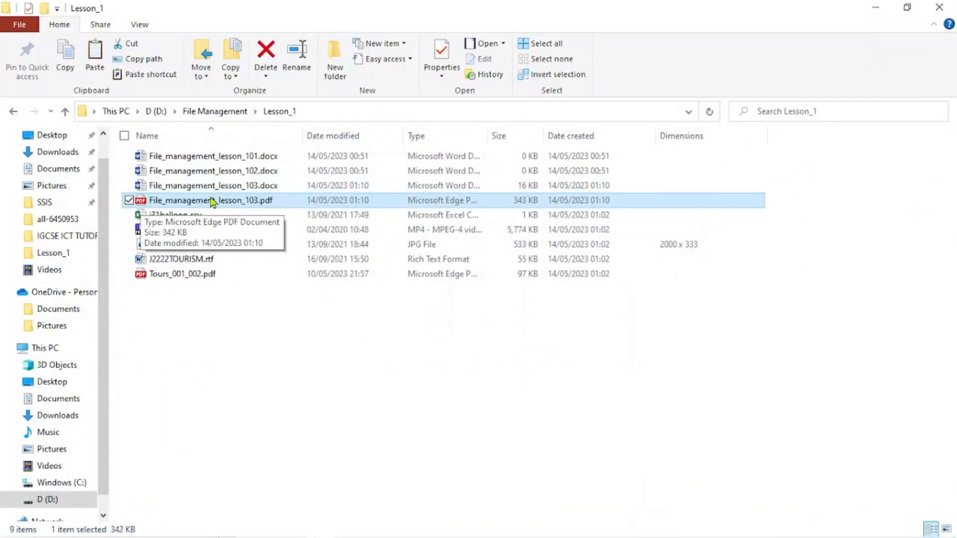
double_click(212, 201)
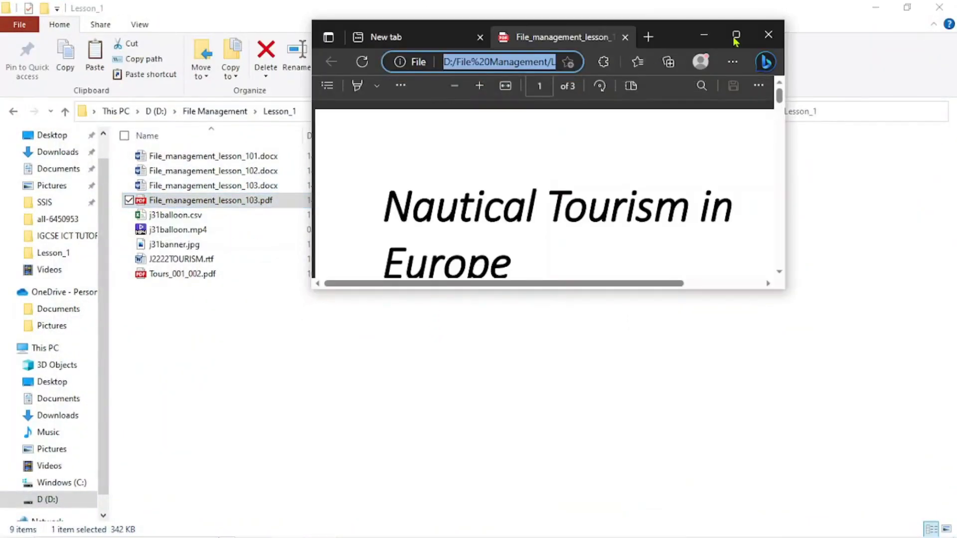
left_click(736, 34)
scroll(421, 294, "down", 2)
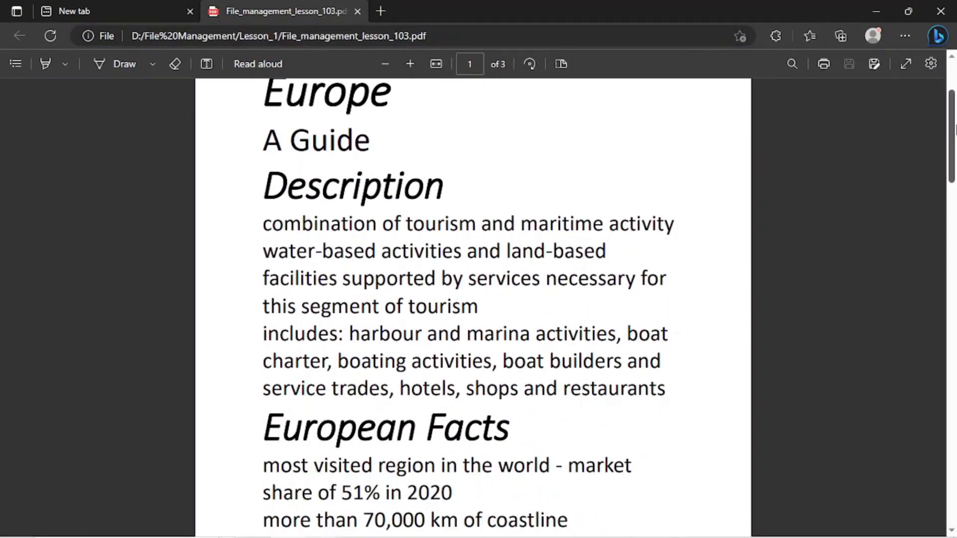
left_click_drag(951, 145, 952, 102)
scroll(417, 139, "down", 7)
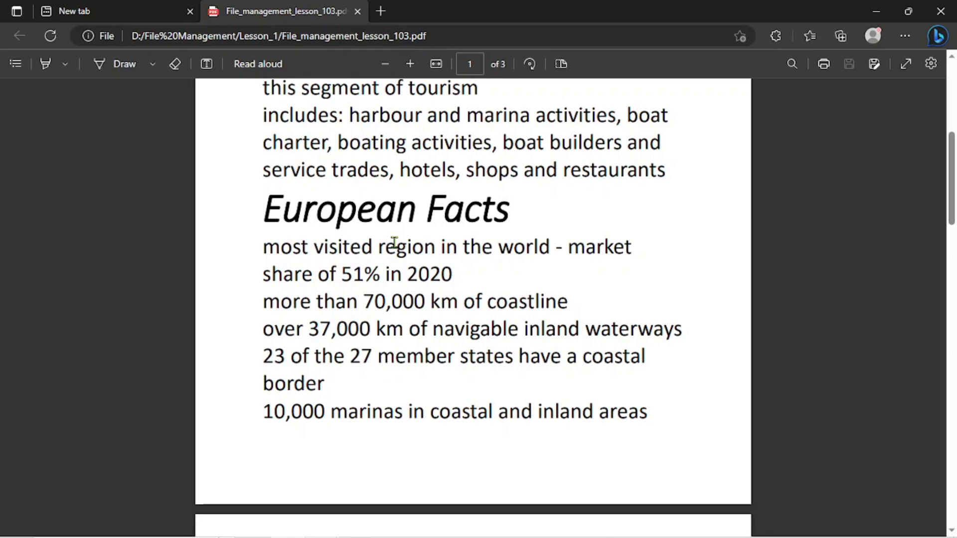
scroll(425, 244, "up", 6)
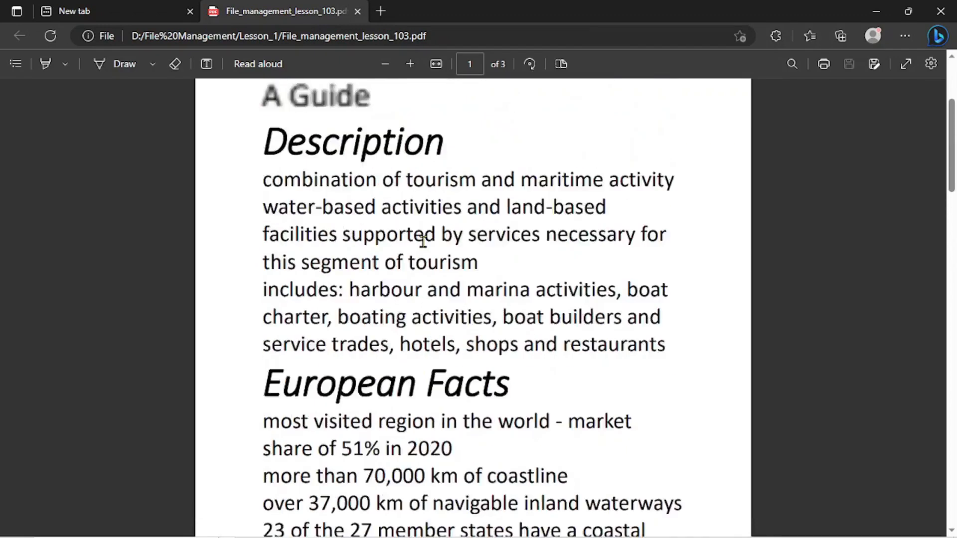
left_click(878, 14)
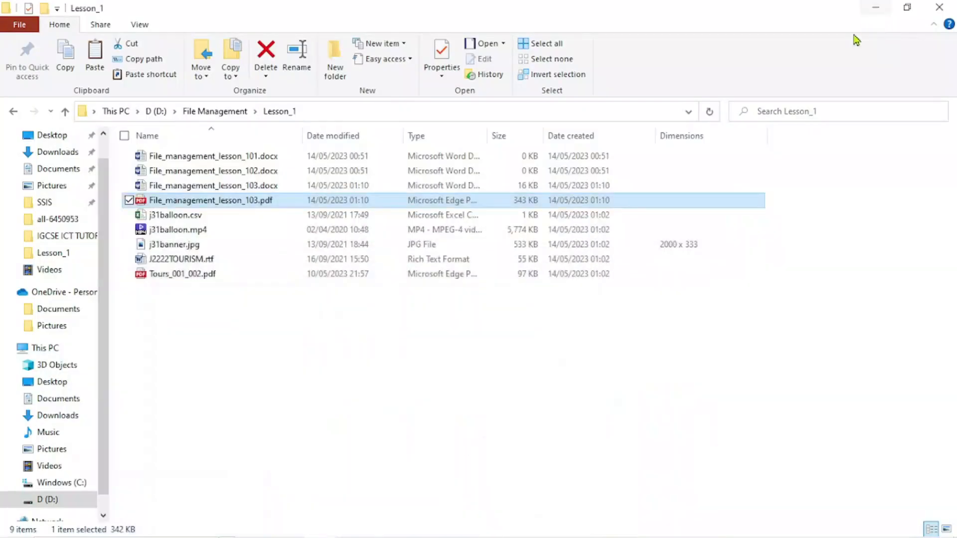
- Switch back to File_management_lesson_103.docx in Word and test editing by inserting and removing a letter in "boating activities"
mouse_move(423, 535)
left_click(391, 524)
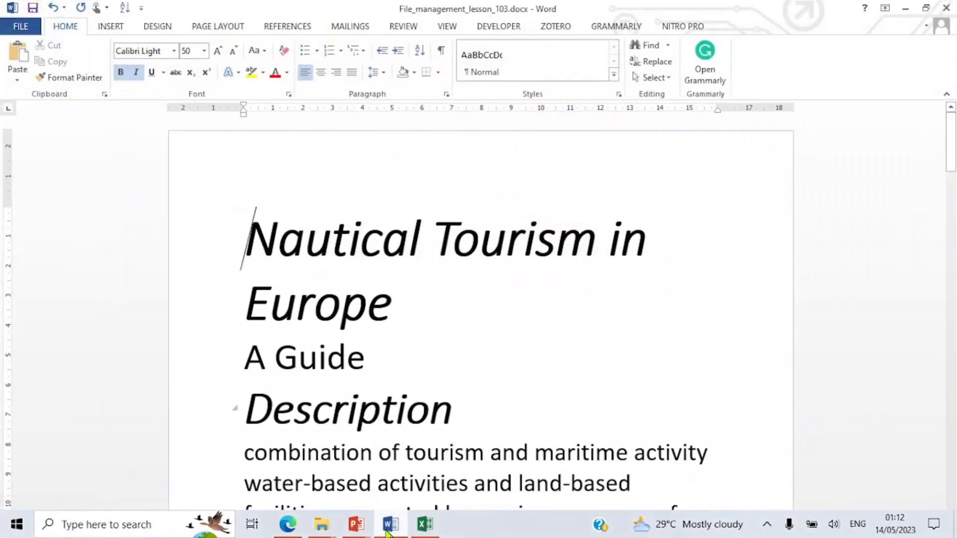
scroll(443, 297, "down", 5)
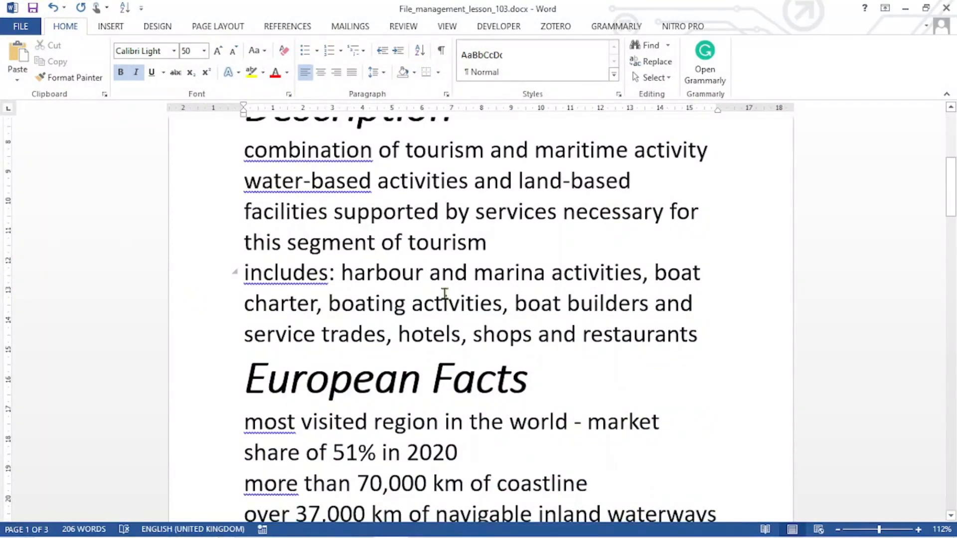
left_click(443, 301)
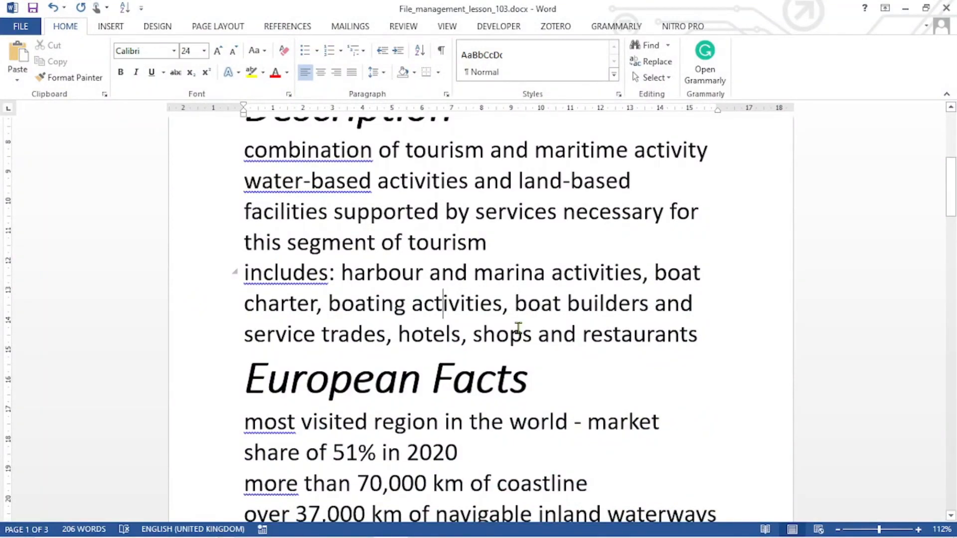
type("e")
key("BackSpace")
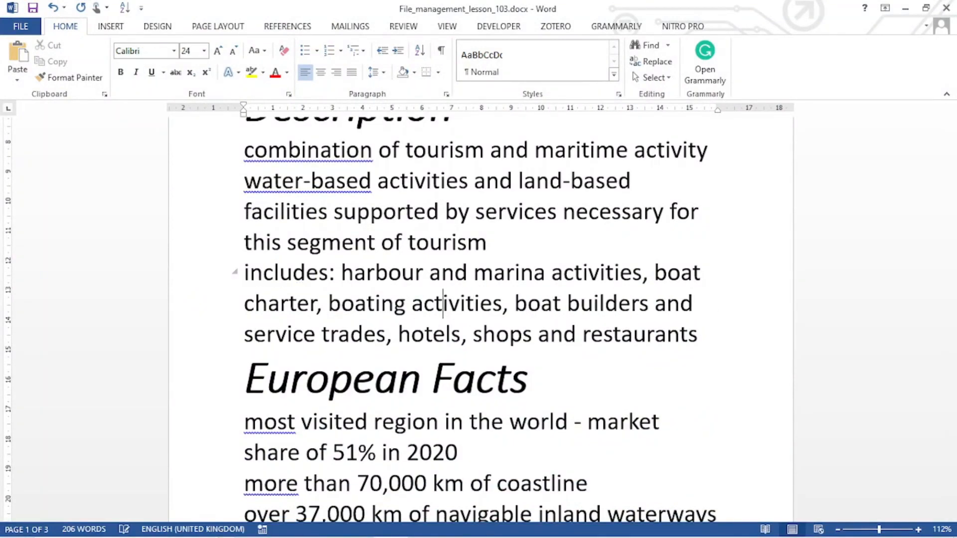
- Examine the document's text from European Facts through Opportunities and return to the title
scroll(517, 349, "down", 3)
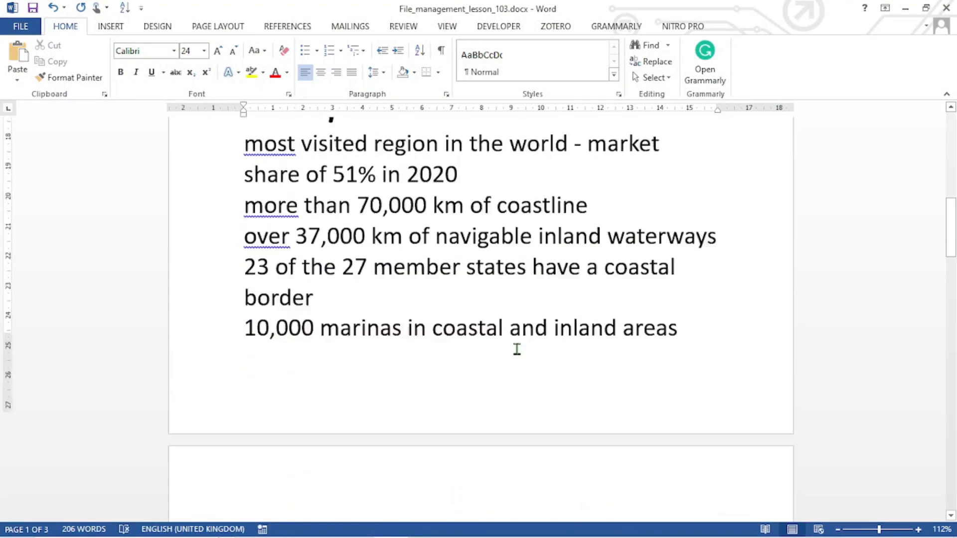
scroll(517, 349, "down", 3)
scroll(517, 349, "down", 5)
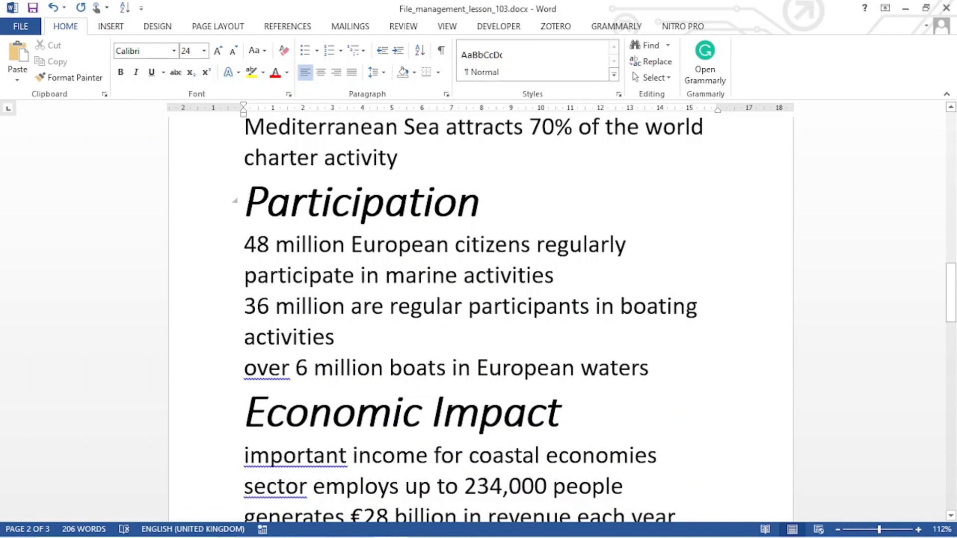
left_click(248, 200)
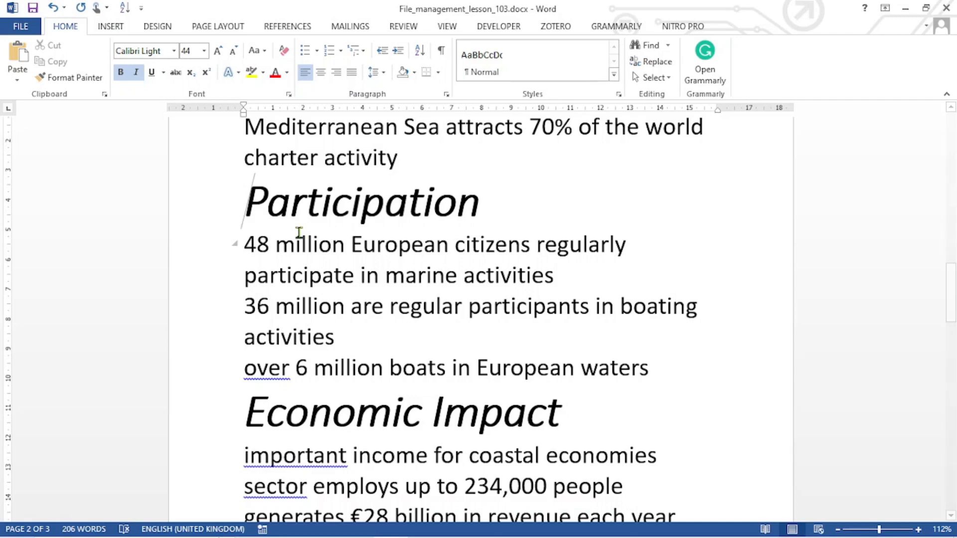
scroll(361, 259, "down", 2)
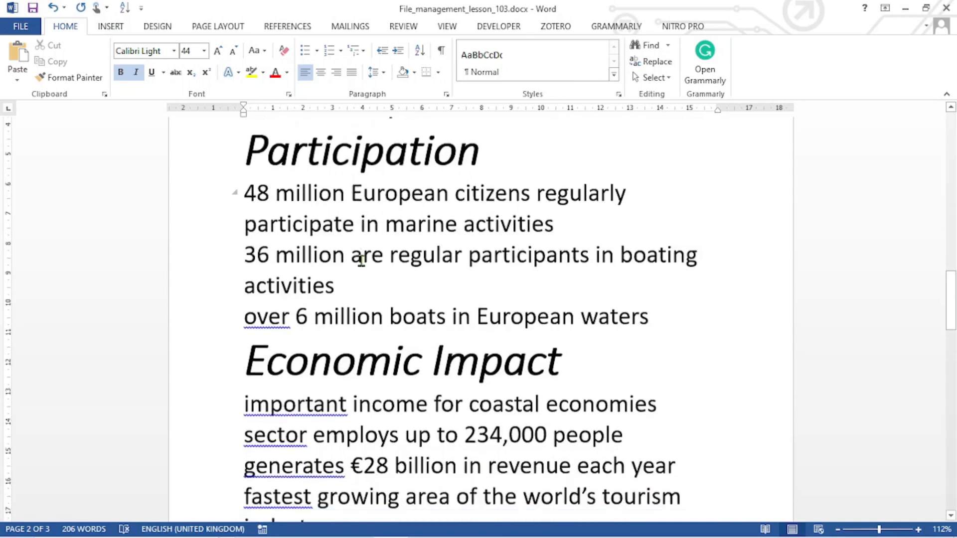
scroll(361, 259, "down", 5)
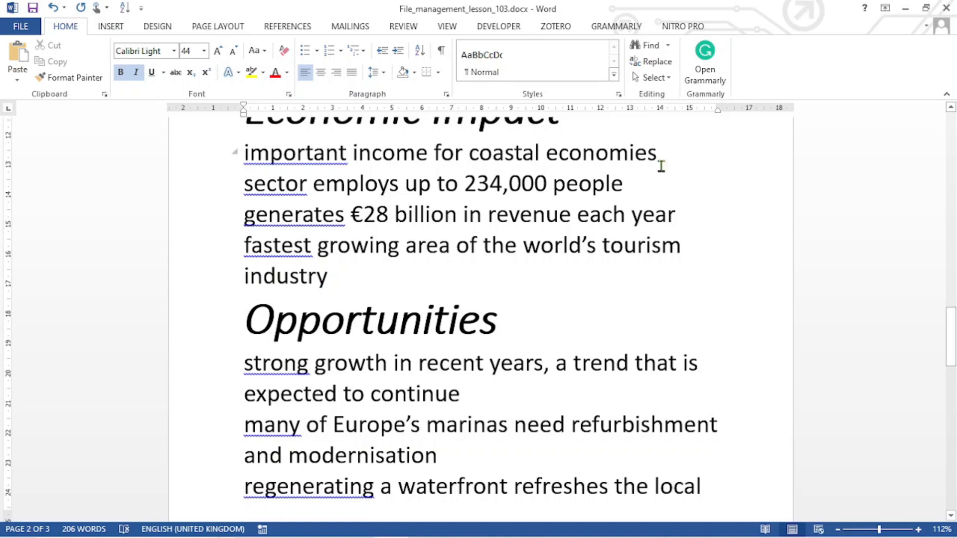
scroll(696, 225, "up", 15)
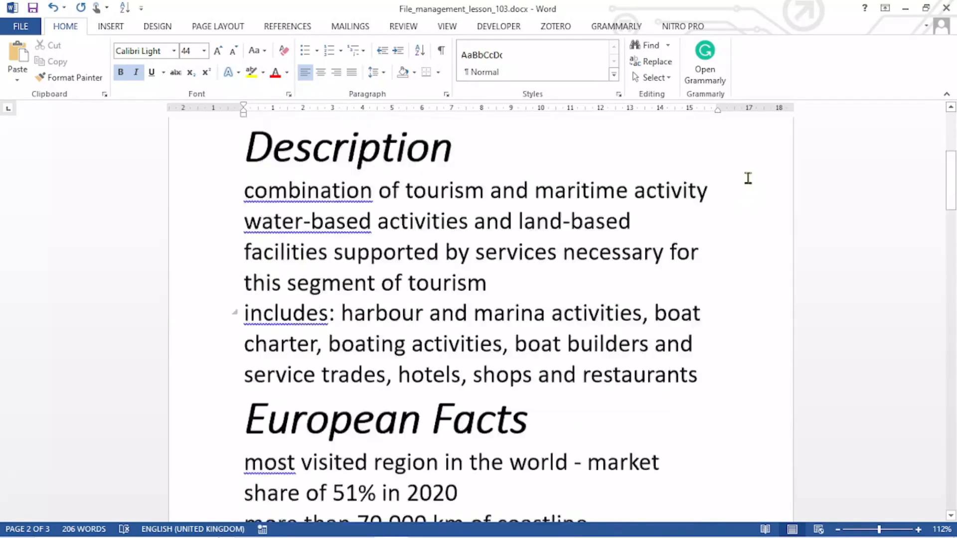
scroll(748, 177, "up", 5)
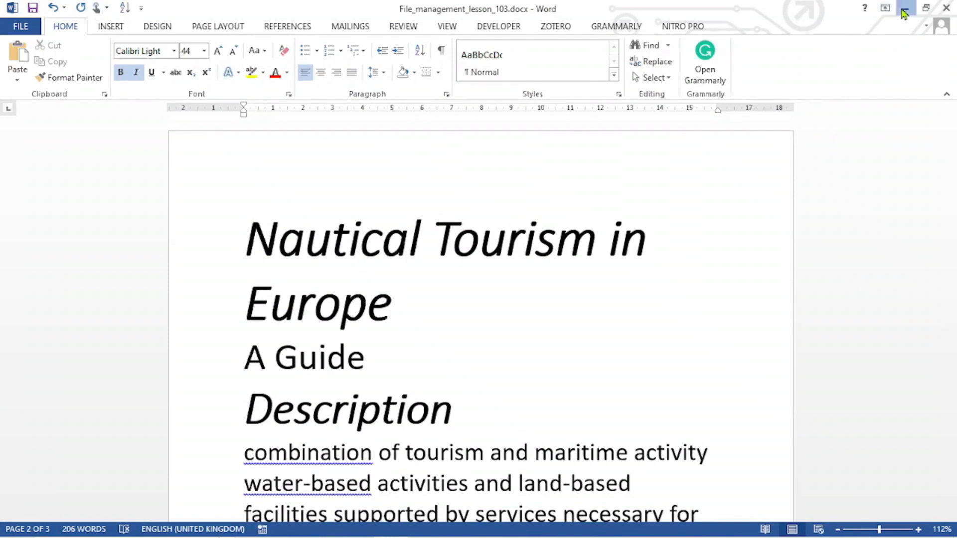
- Switch to the j31balloon.csv file in Excel and widen column A to fit the checklist labels
left_click(904, 14)
left_click(437, 528)
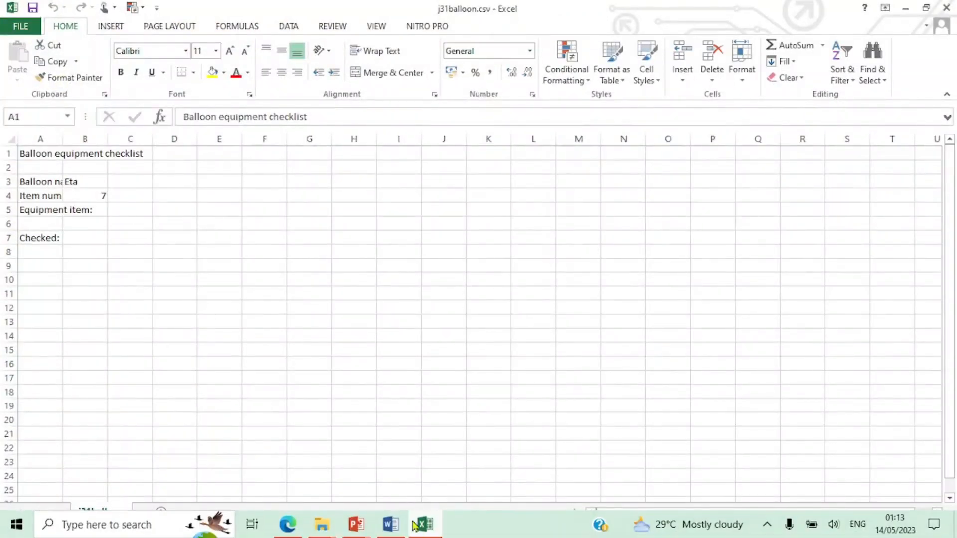
left_click_drag(63, 139, 200, 160)
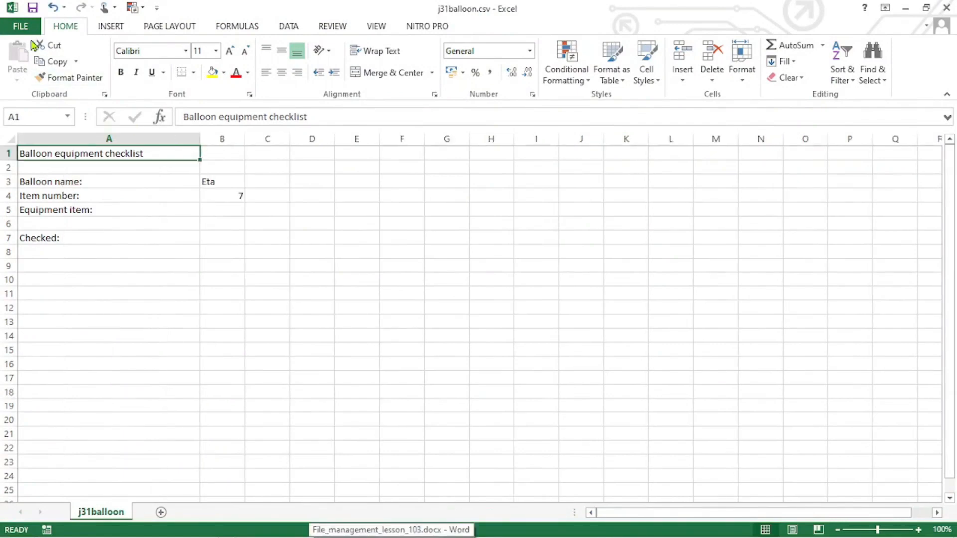
- Save a copy of j31balloon.csv in the Lesson_1 folder as j31balloon.xlsx with Excel Workbook (*.xlsx) as the file type
left_click(21, 26)
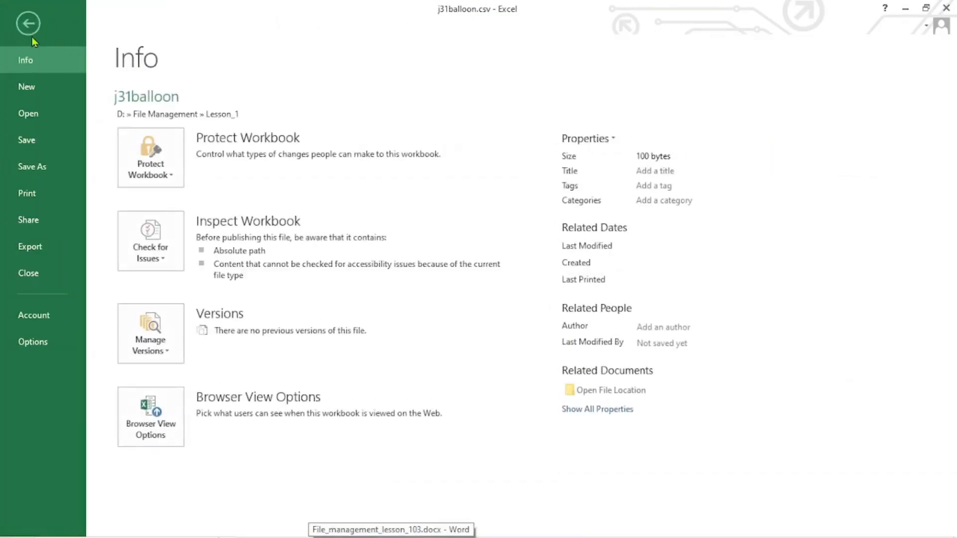
left_click(45, 168)
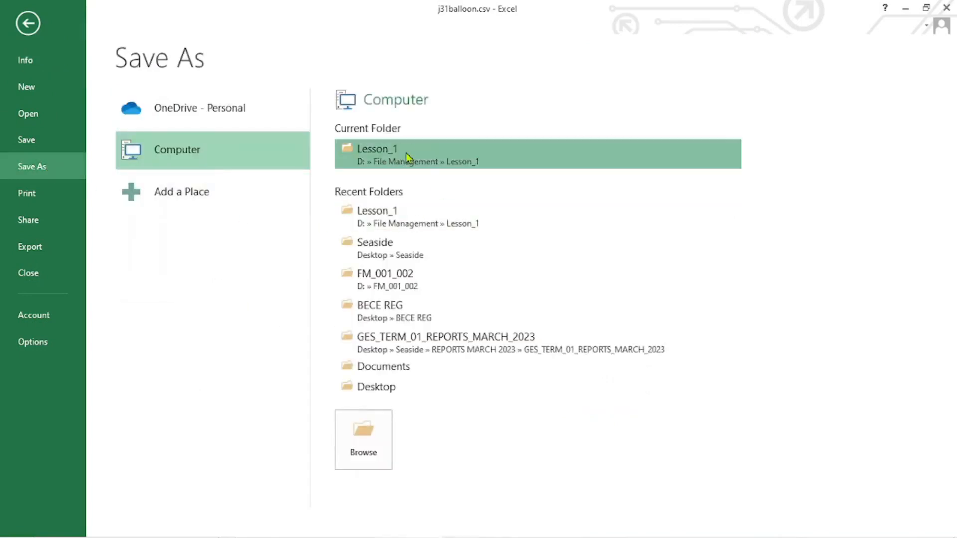
left_click(424, 152)
left_click(189, 258)
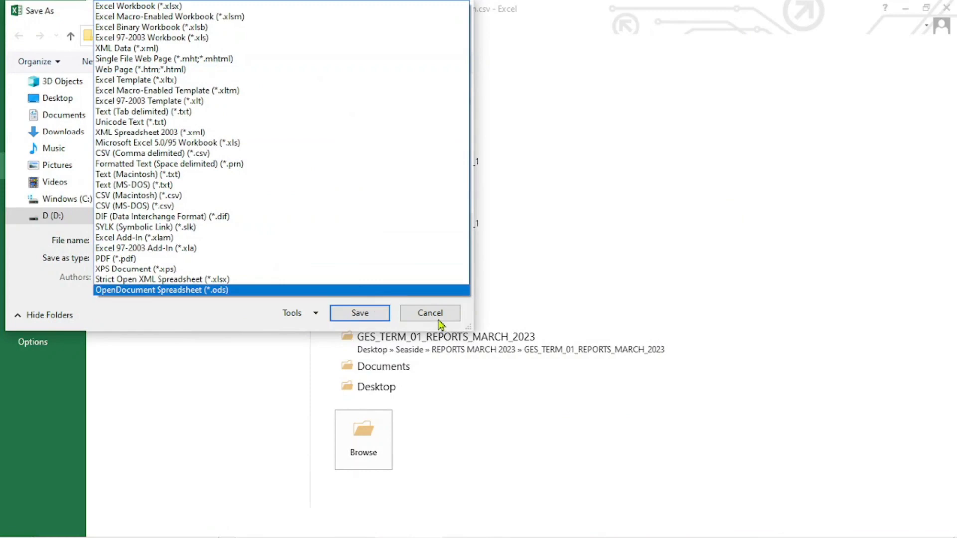
left_click(408, 317)
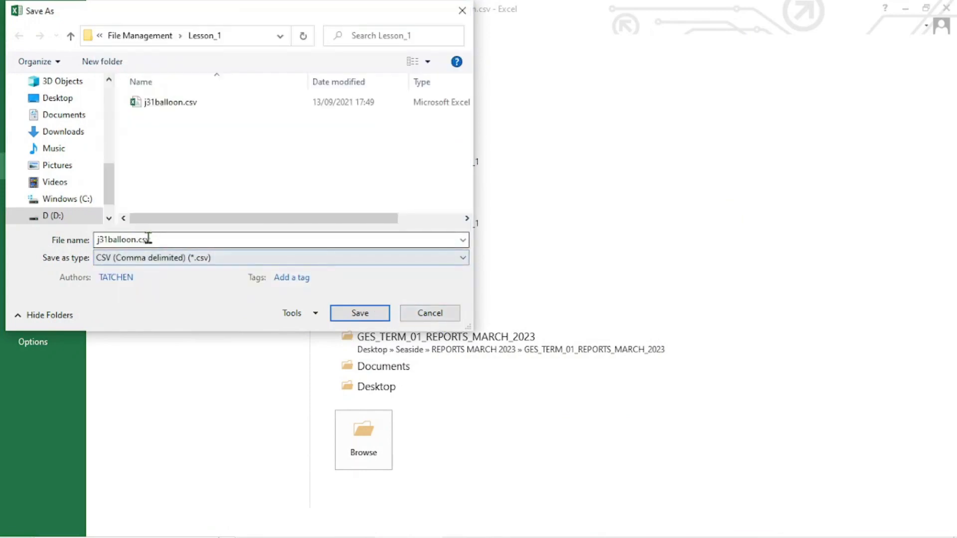
left_click(214, 260)
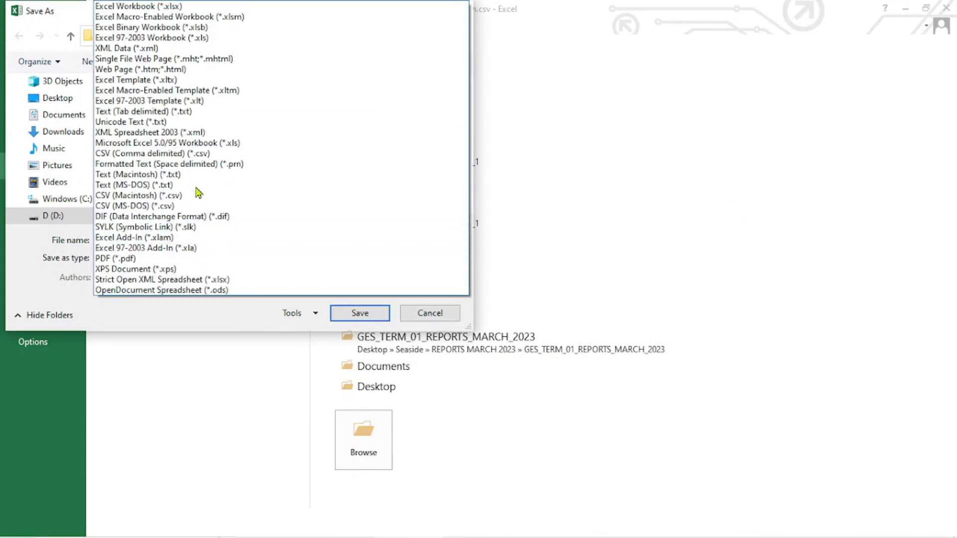
left_click(177, 6)
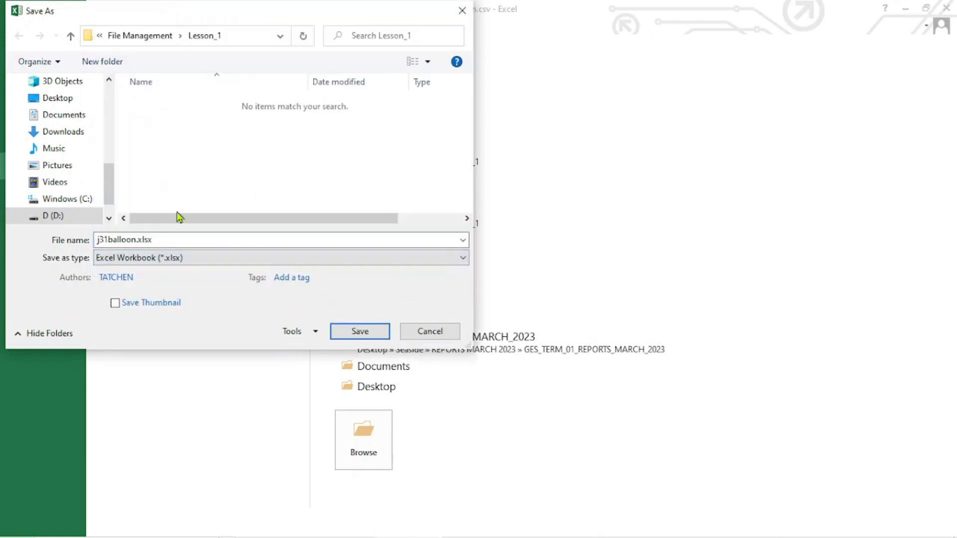
left_click(359, 333)
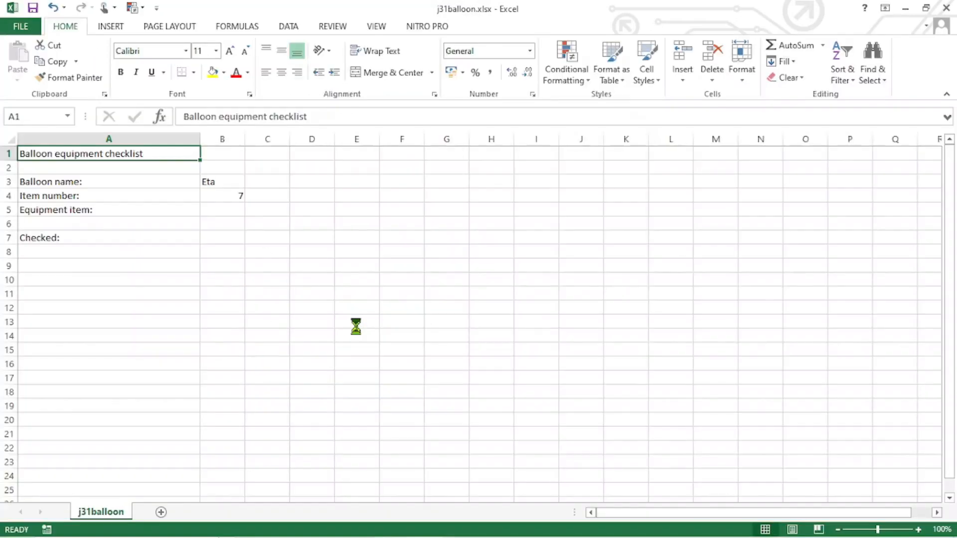
- Select the checklist range A1:C8 and set its print settings to Print Selection, then return to the sheet without printing
left_click(20, 29)
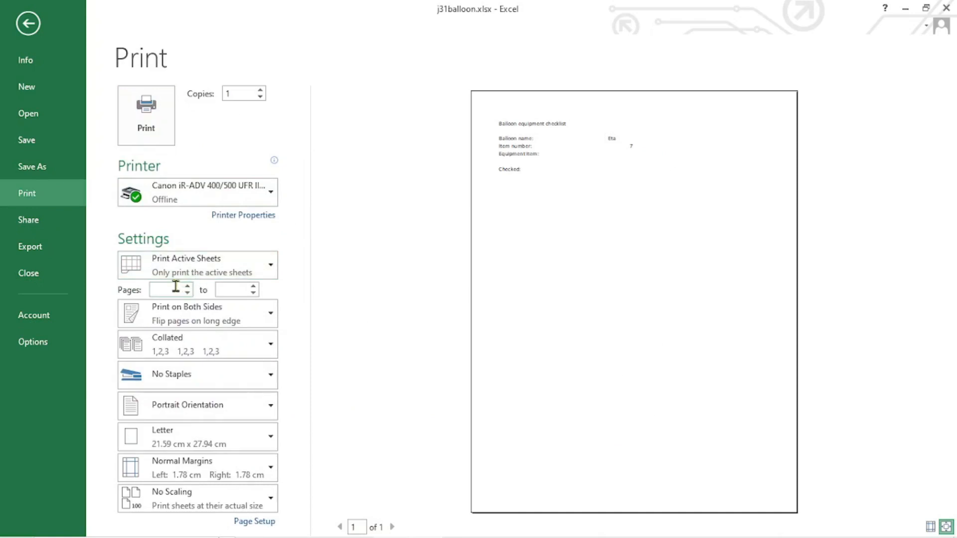
left_click(28, 23)
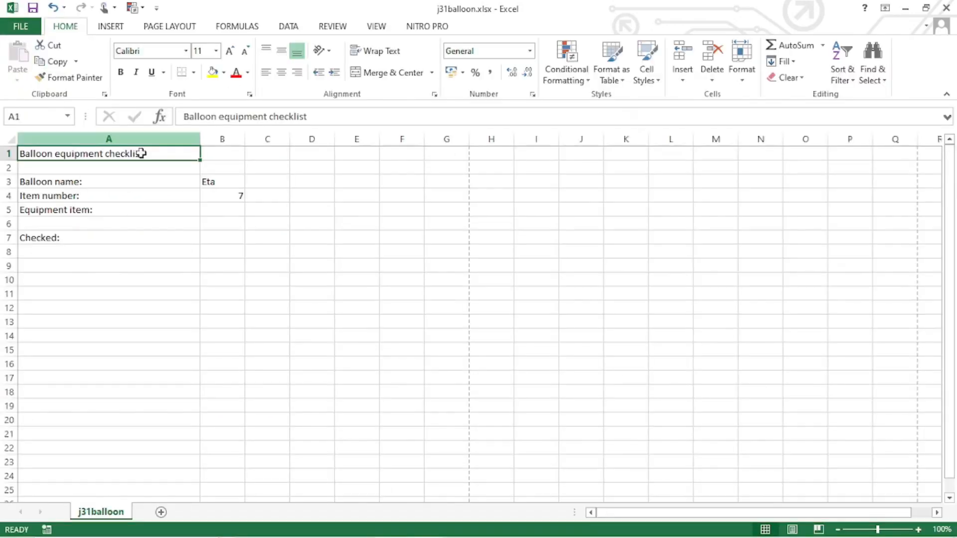
left_click(230, 237)
left_click_drag(59, 153, 258, 253)
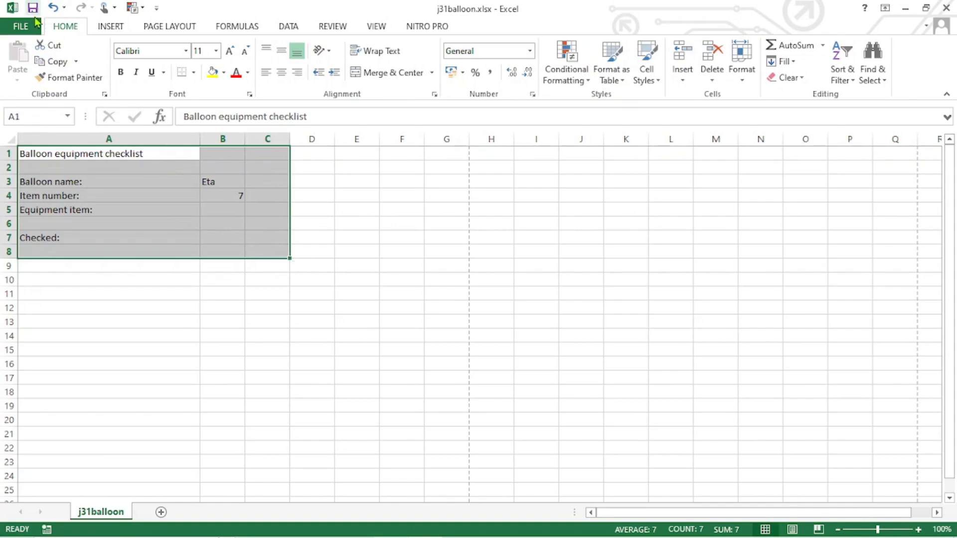
left_click(21, 26)
left_click(41, 202)
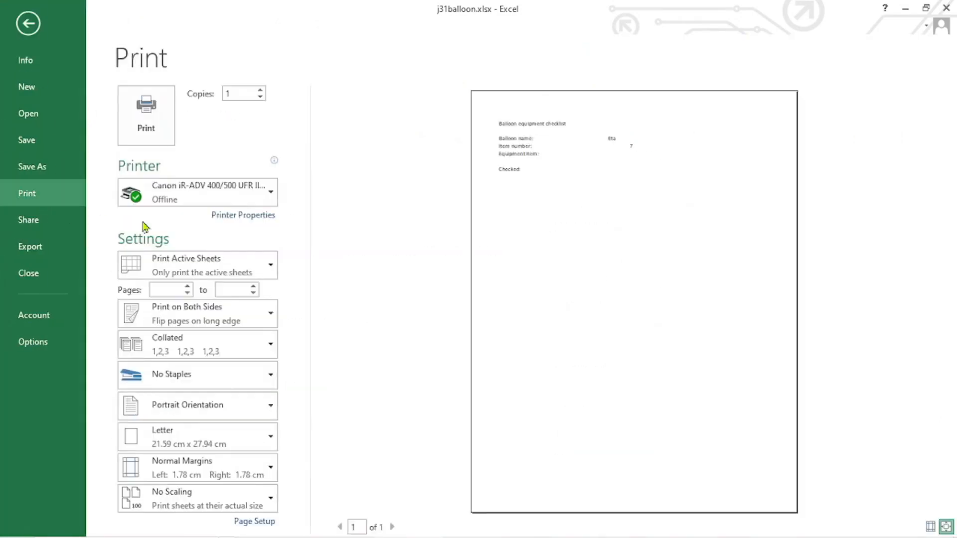
left_click(235, 259)
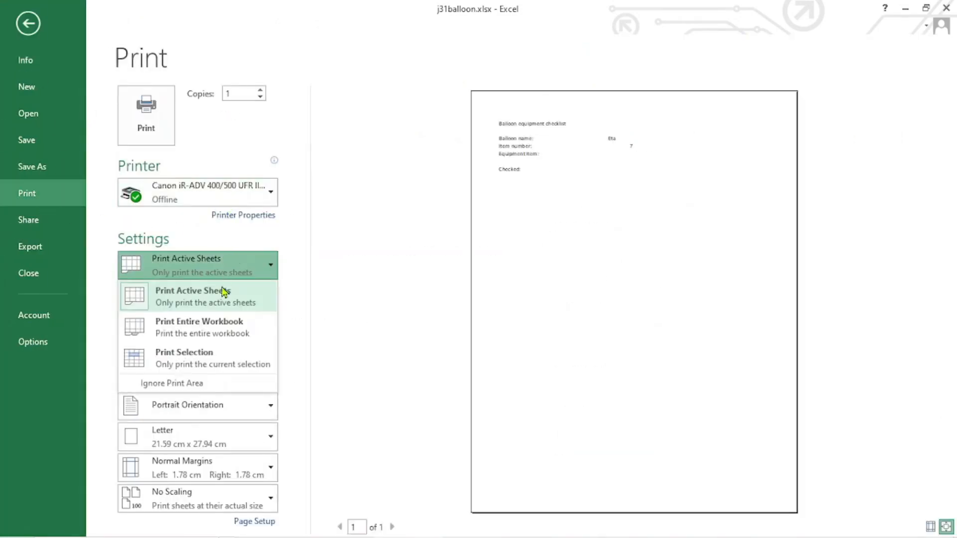
left_click(215, 359)
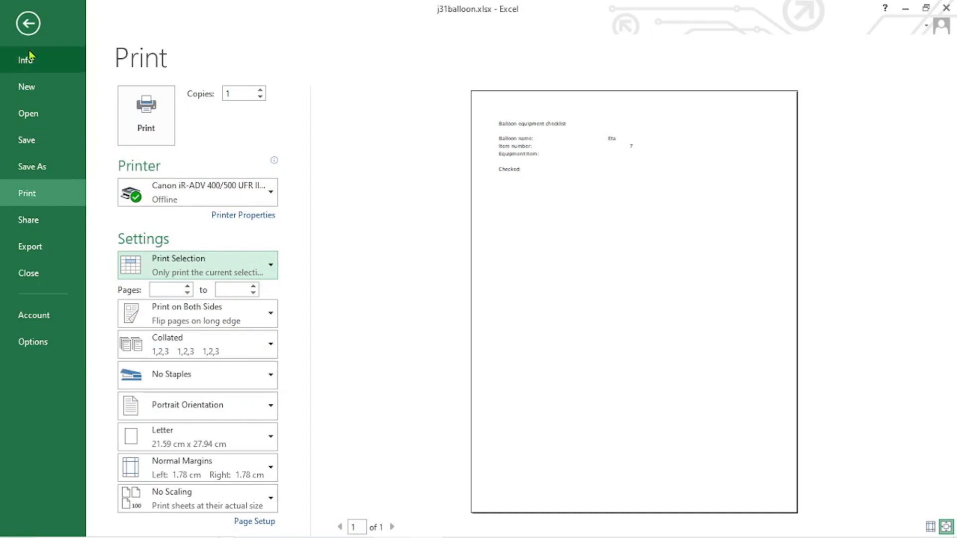
left_click(28, 23)
left_click(223, 293)
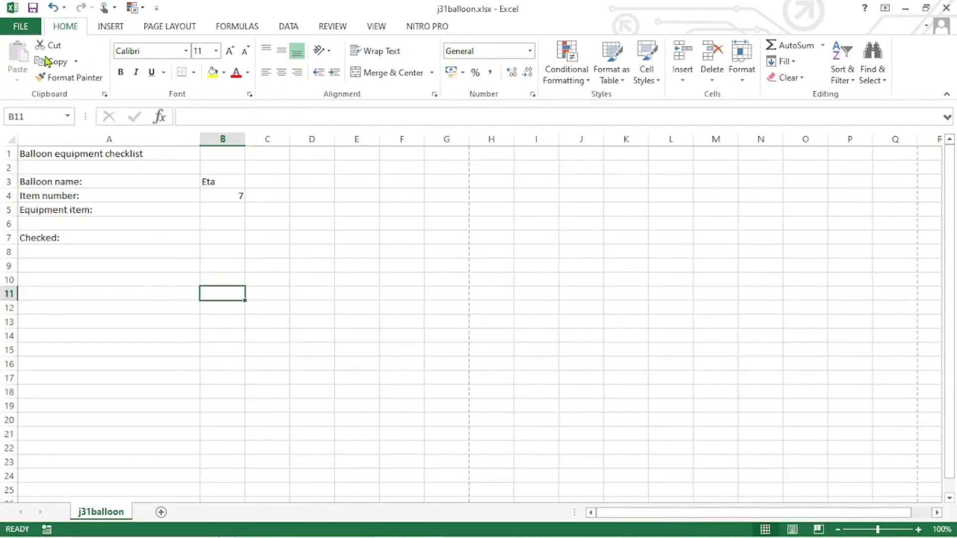
left_click(27, 31)
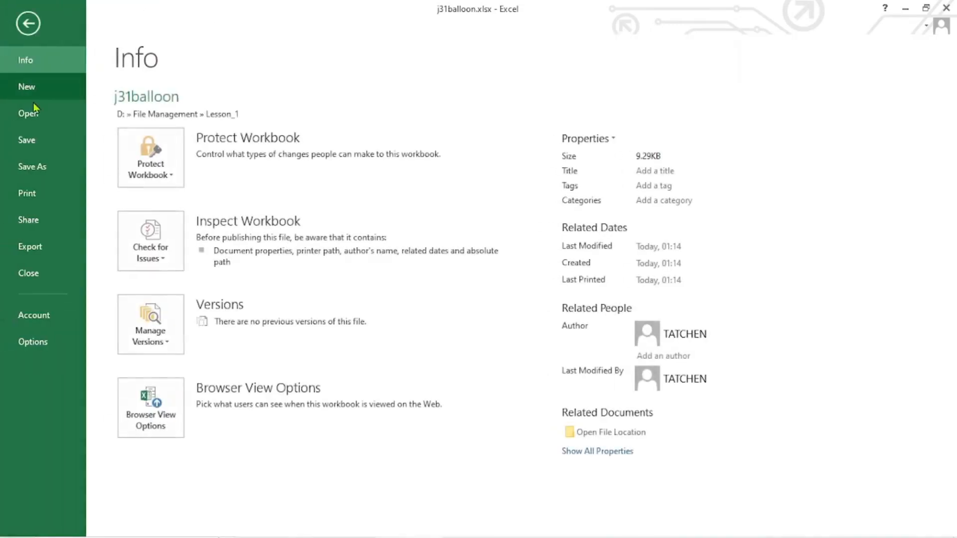
left_click(31, 246)
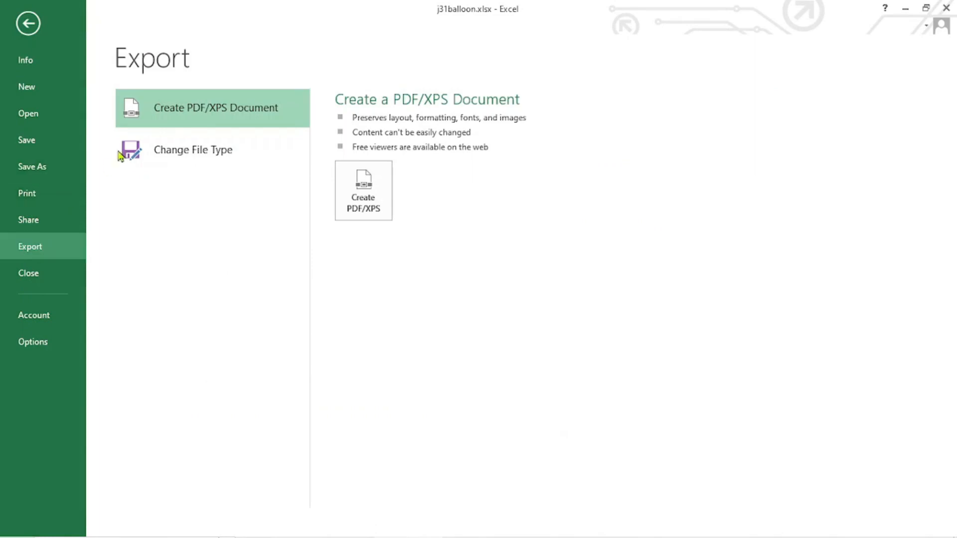
left_click(28, 23)
- Export the workbook as j31balloon.pdf in the Lesson_1 folder, open the published PDF and return to the sheet
left_click(21, 26)
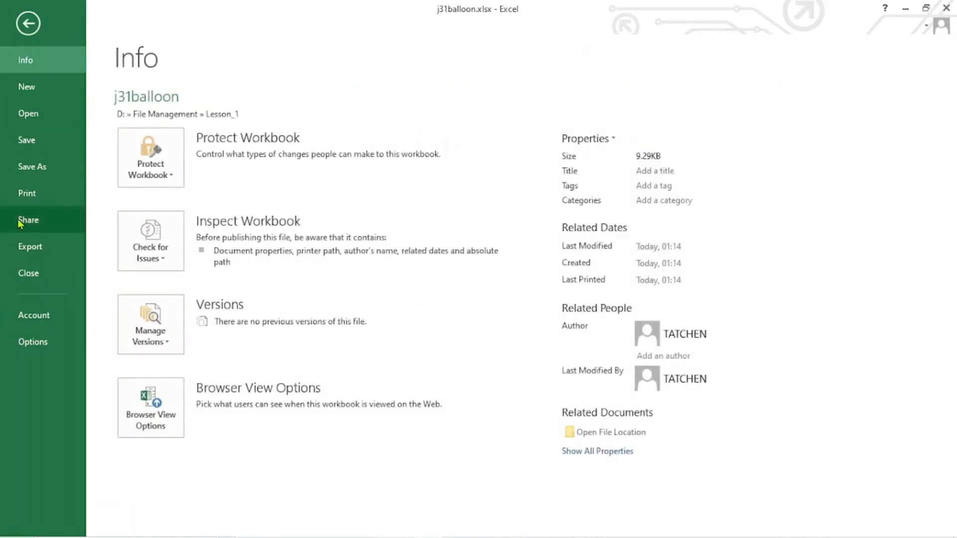
left_click(39, 248)
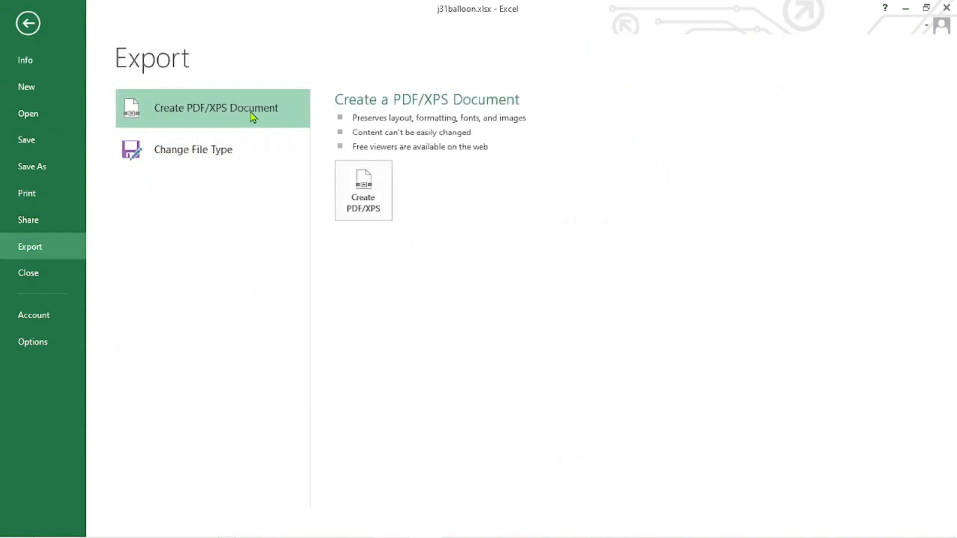
left_click(389, 215)
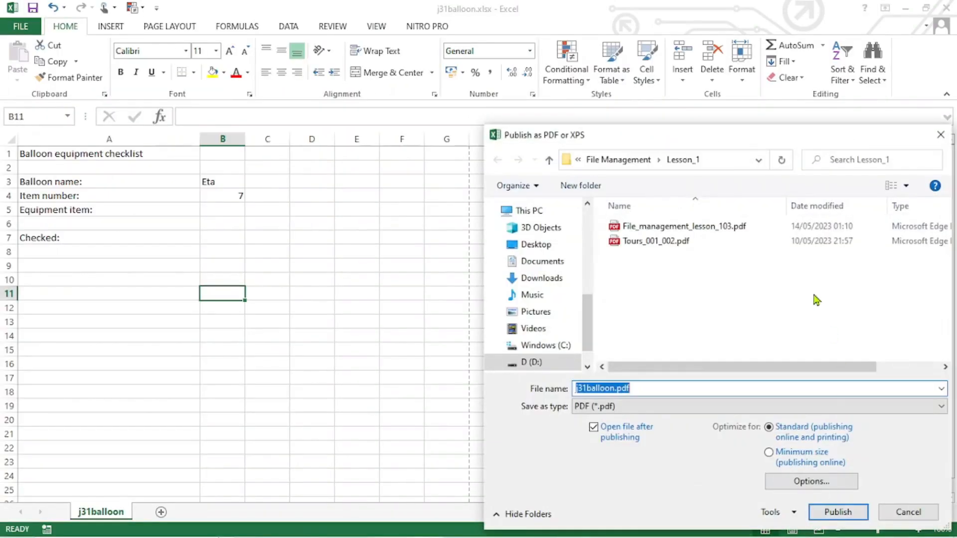
left_click(837, 512)
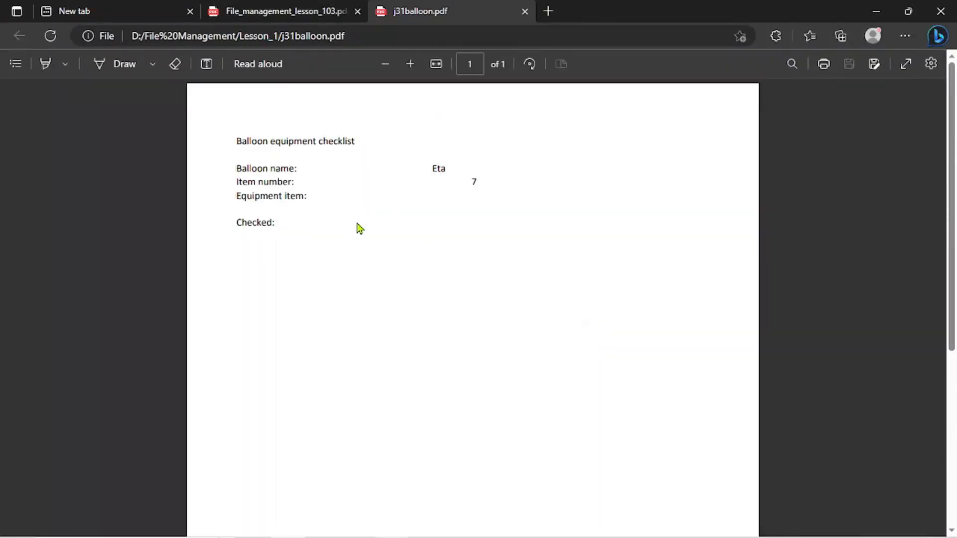
left_click(876, 11)
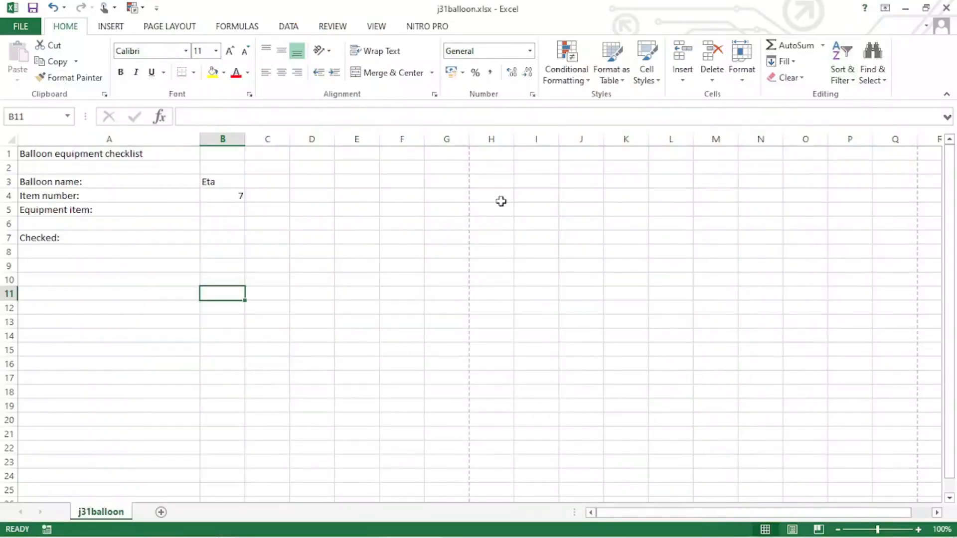
- Close j31balloon.xlsx with its changes saved and switch to the File Management slide show in PowerPoint
left_click(222, 183)
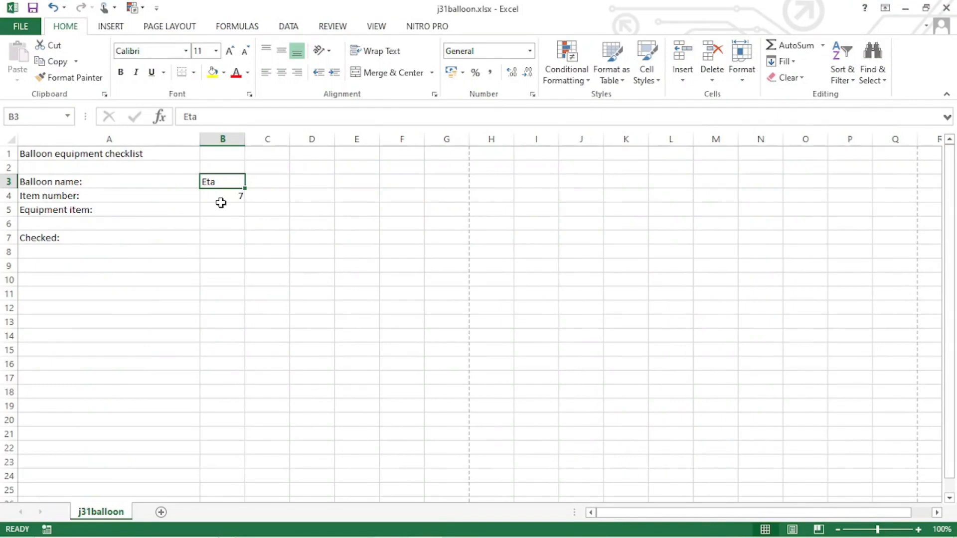
left_click(29, 26)
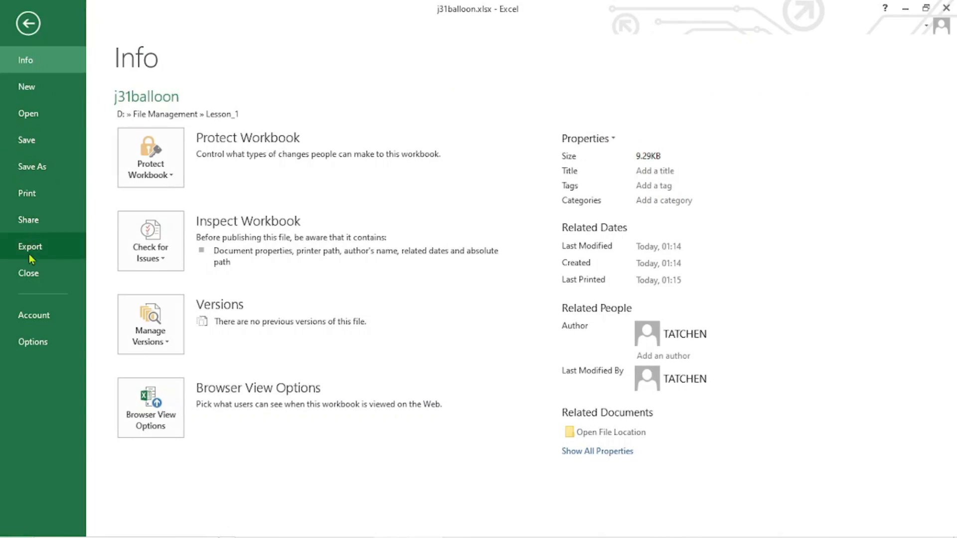
left_click(38, 22)
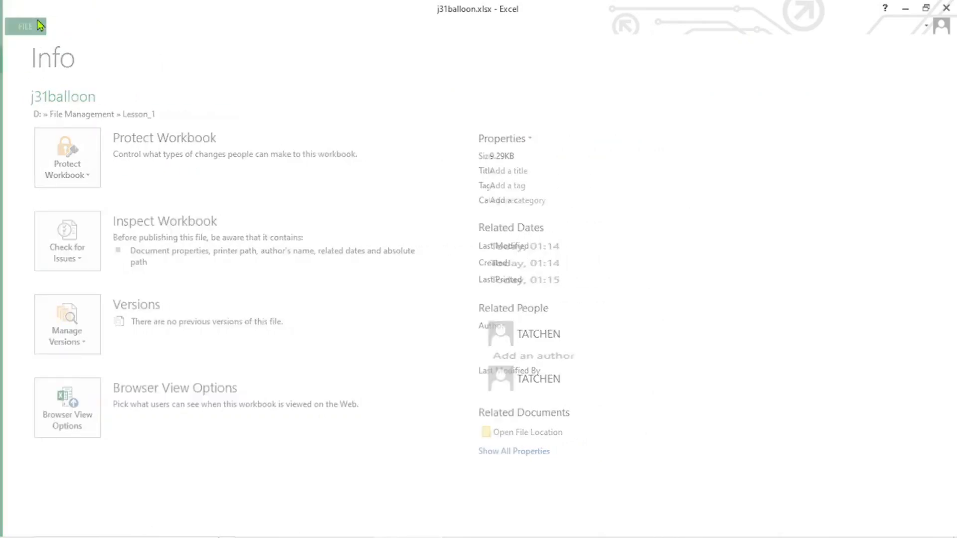
left_click(947, 7)
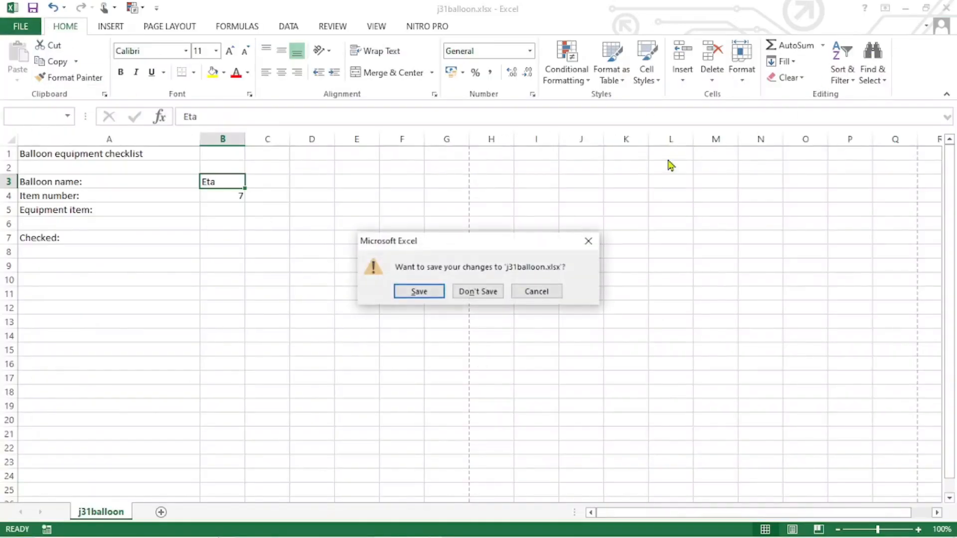
left_click(430, 290)
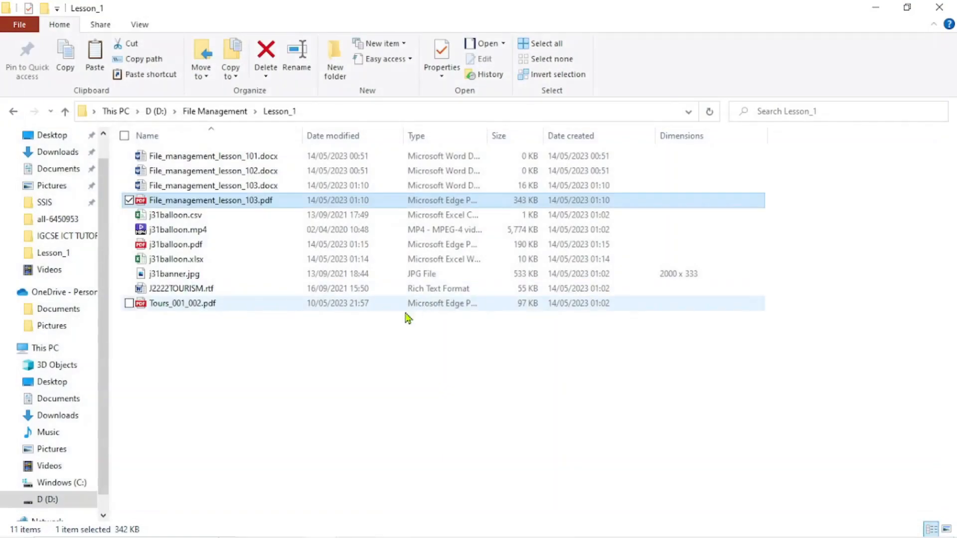
mouse_move(358, 524)
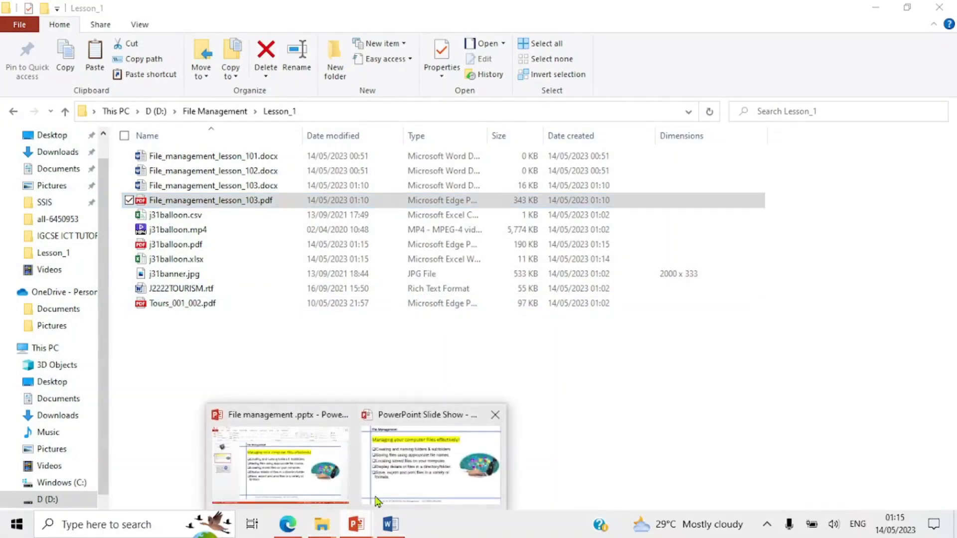
left_click(429, 463)
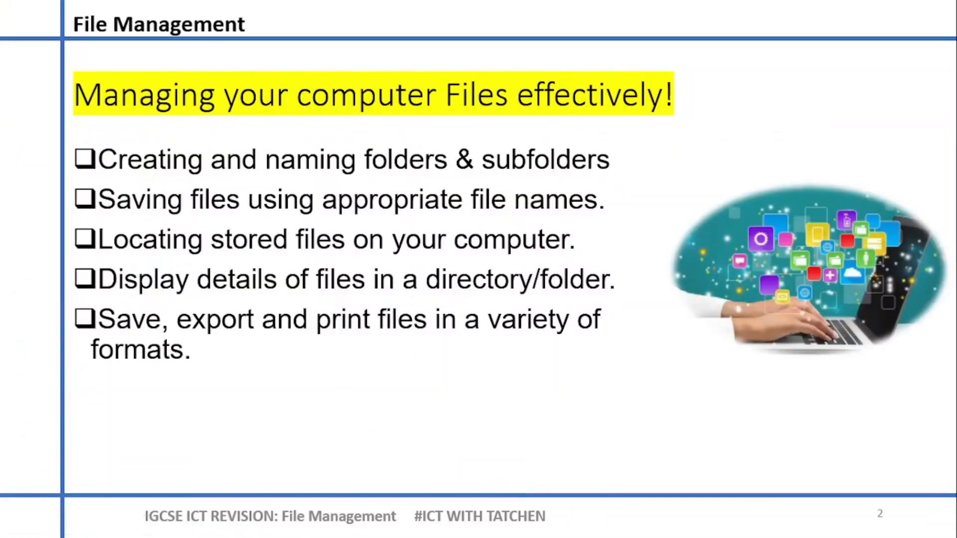